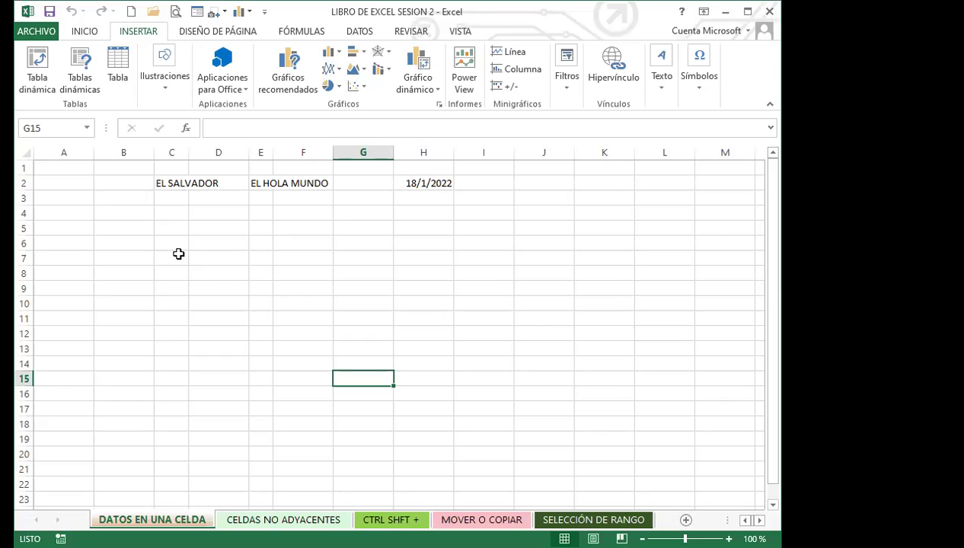
- Enter the text EL SALVADOR in cell J2
click(553, 183)
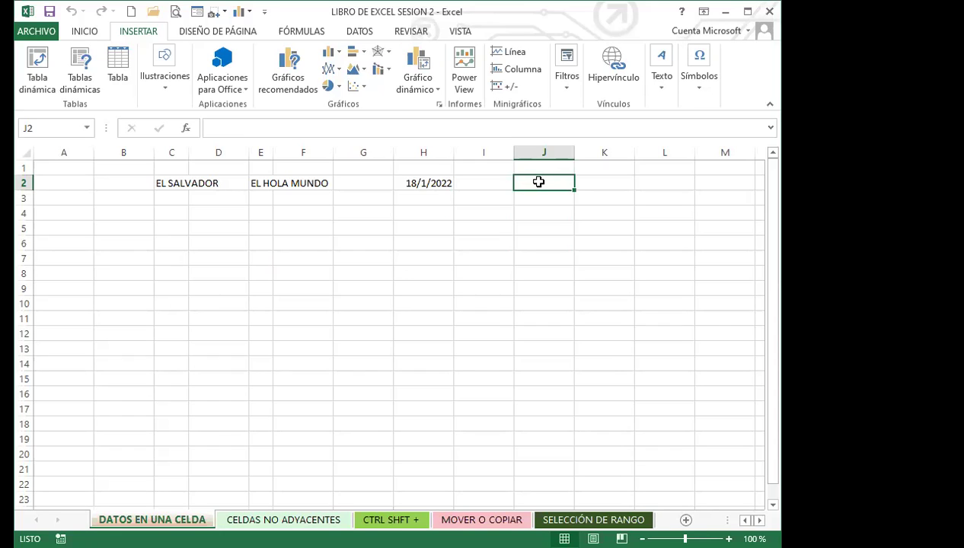
click(527, 246)
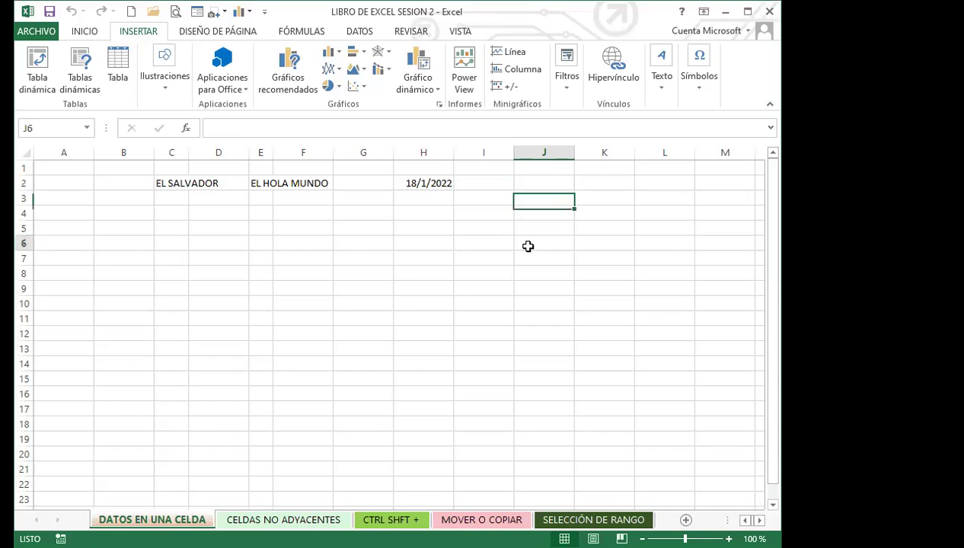
click(529, 184)
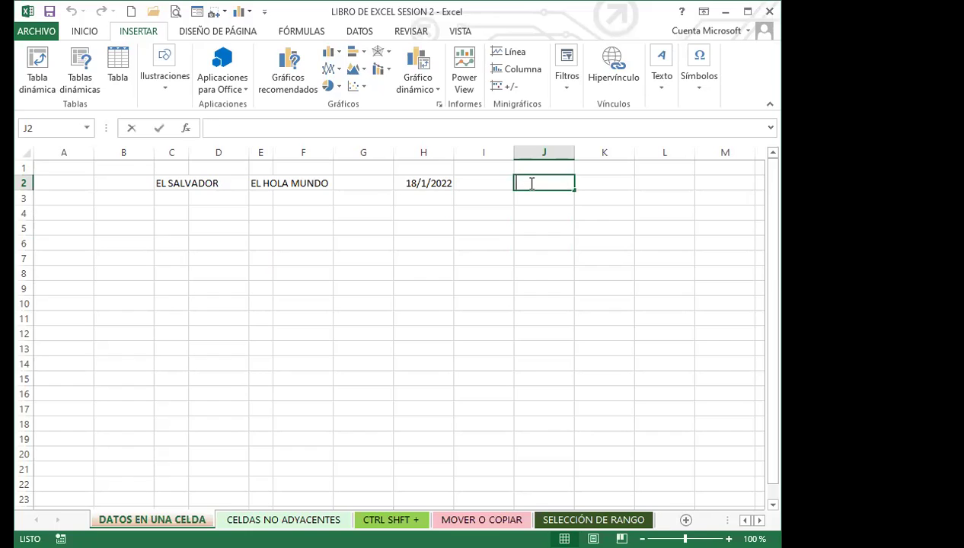
text(EL SALVADOR)
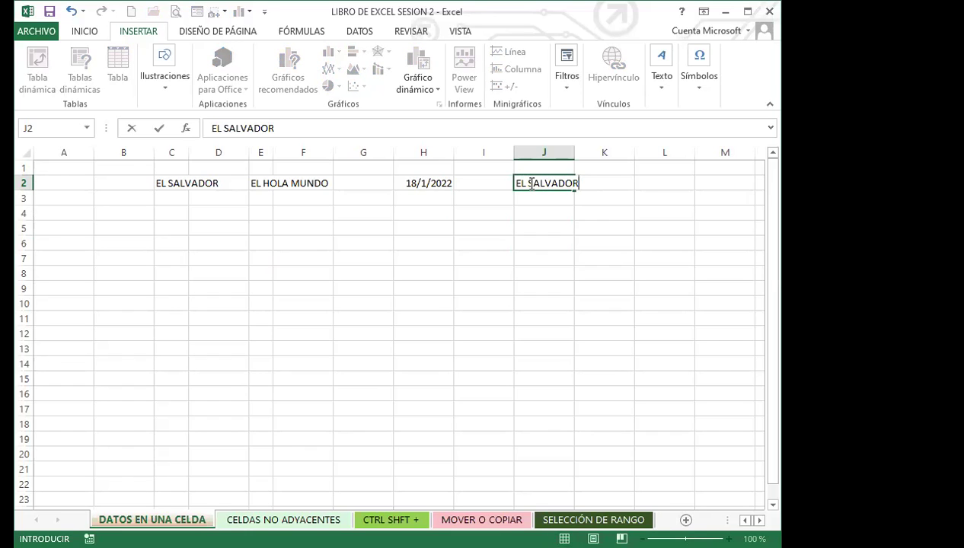
key(Return)
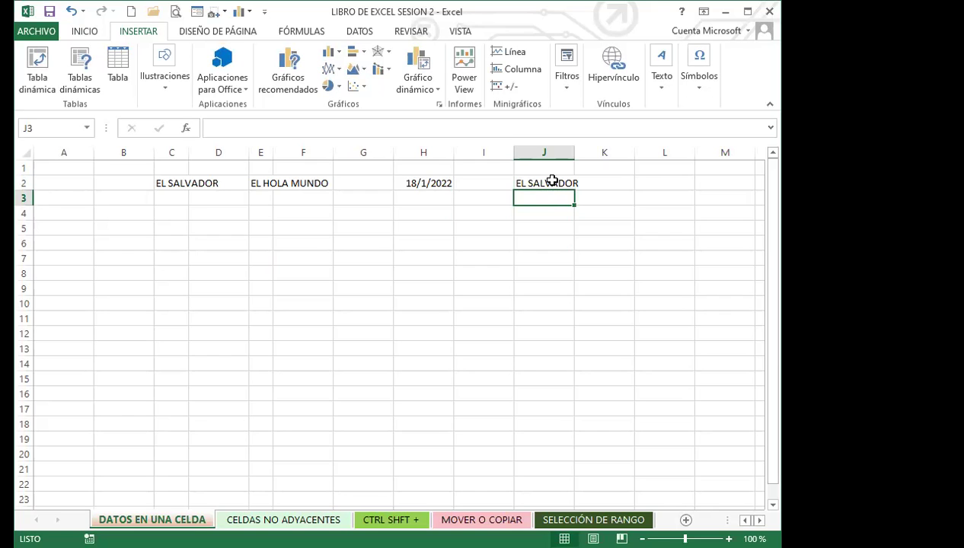
- Enter the text EL SALVADOR in cell J4, two rows below the first entry in that column
click(536, 219)
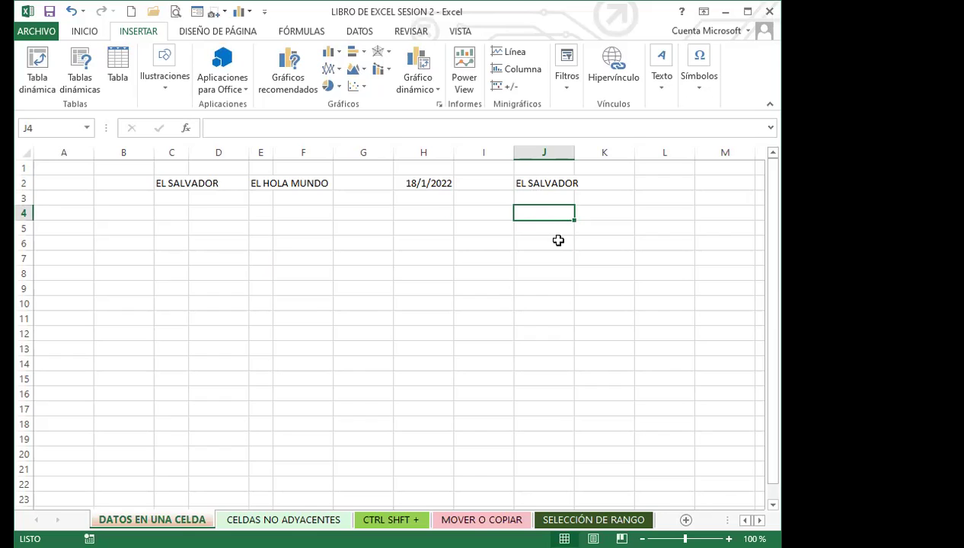
double_click(532, 214)
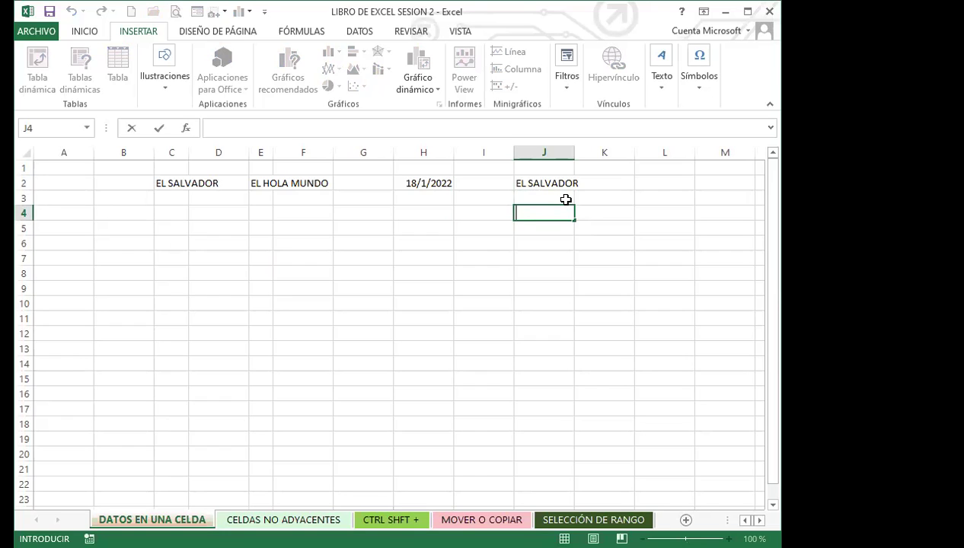
text(EL SALVADORE)
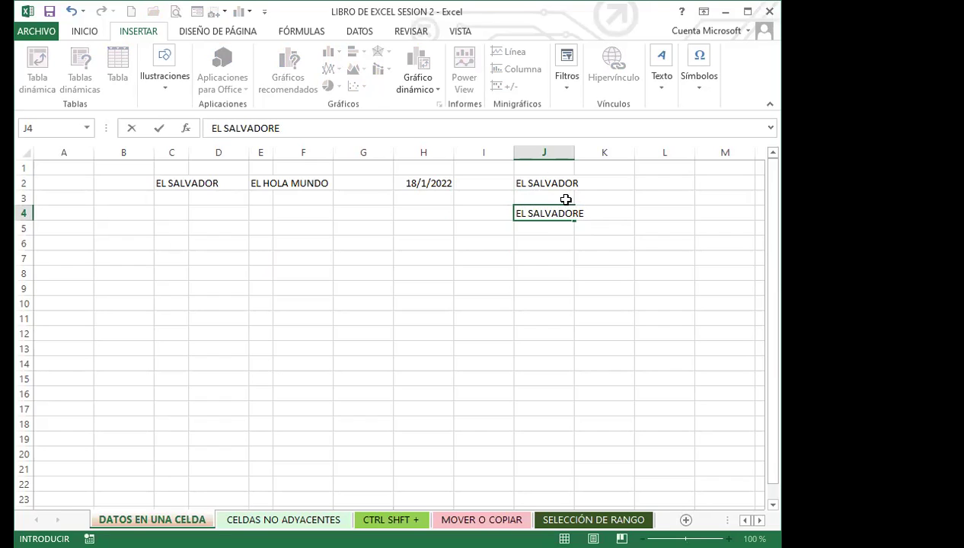
key(BackSpace)
key(Return)
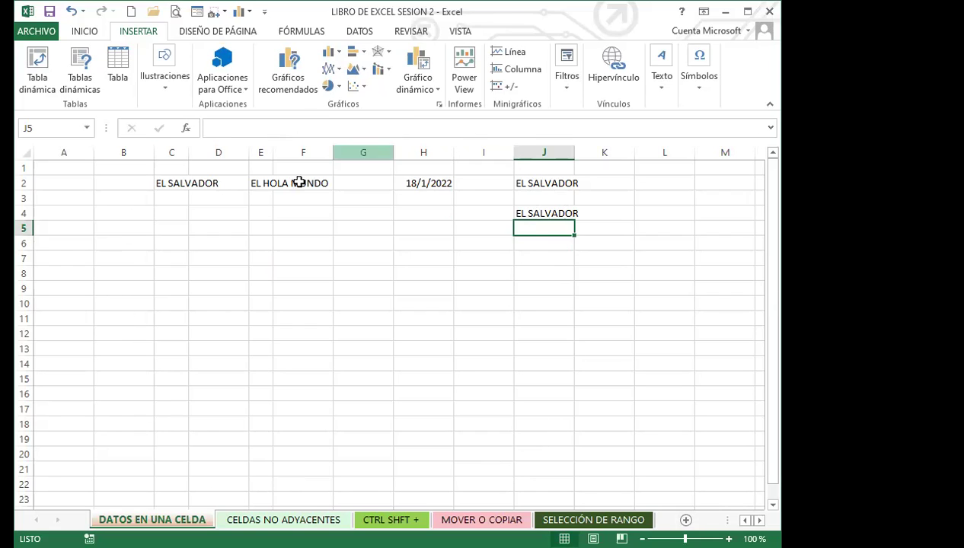
- Enter the text EL SALVADOR in cell F5
click(306, 231)
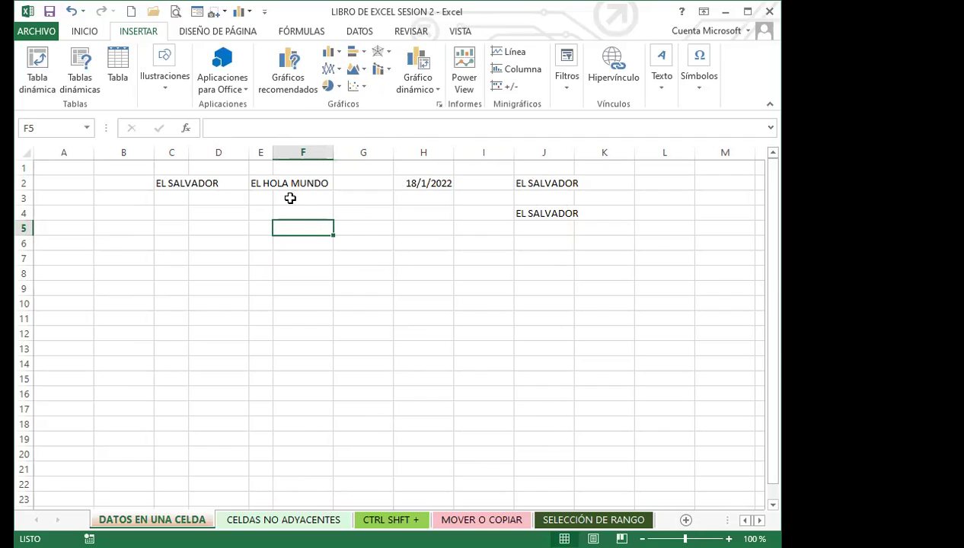
click(236, 128)
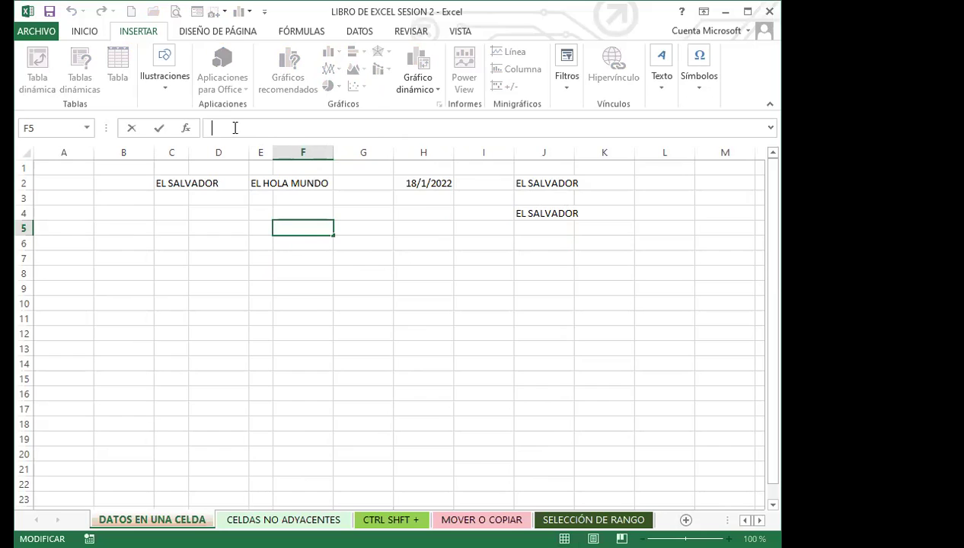
text(EL SALVADOR)
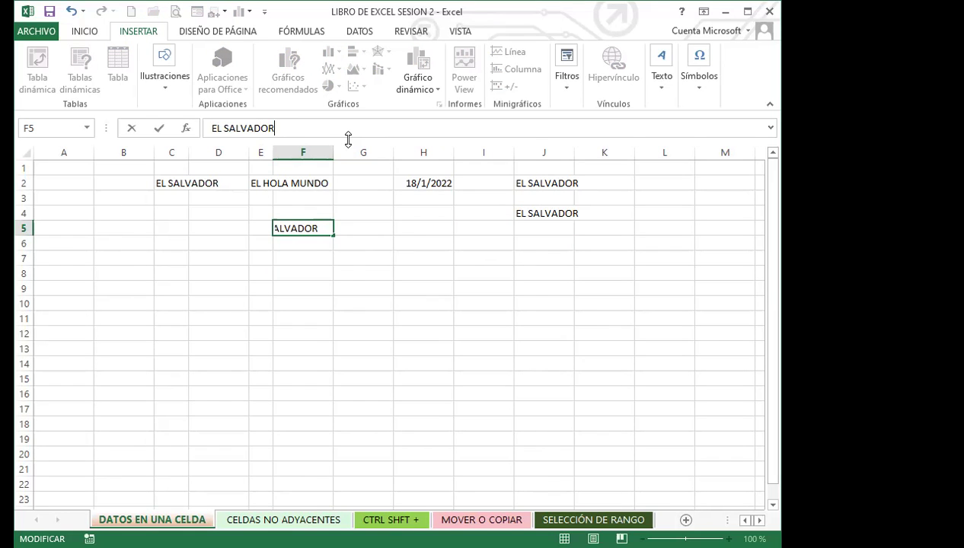
key(Return)
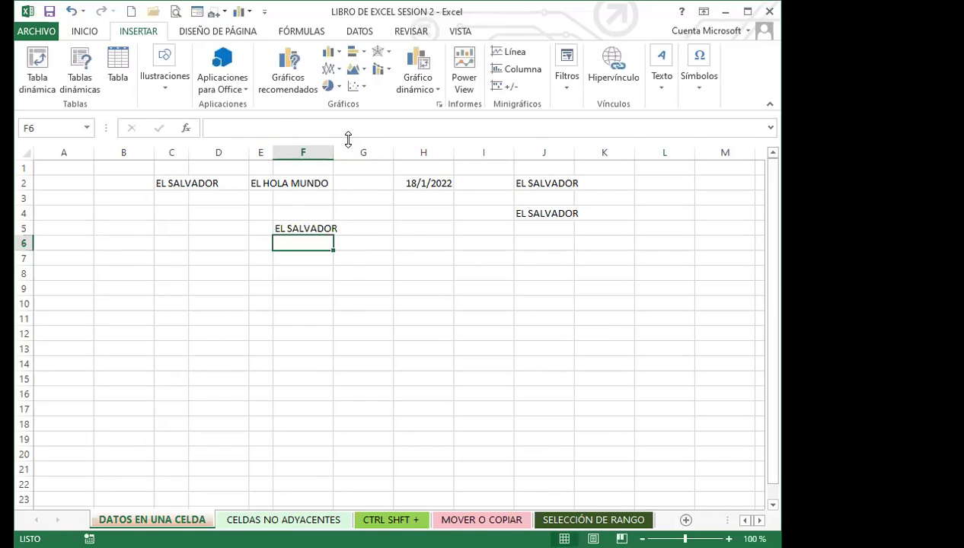
- Edit the existing text of cell F5, removing the word EL so that it reads SALVADOR
click(308, 228)
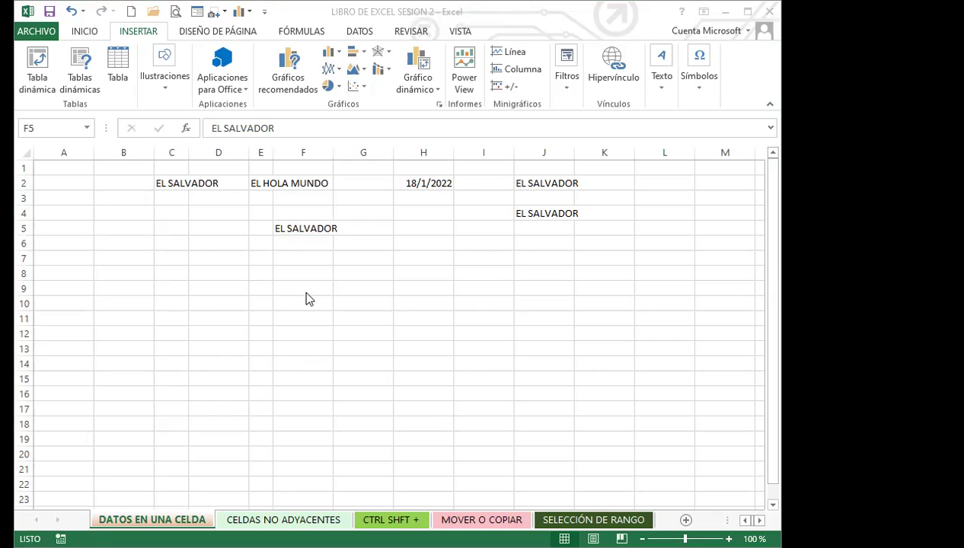
click(303, 230)
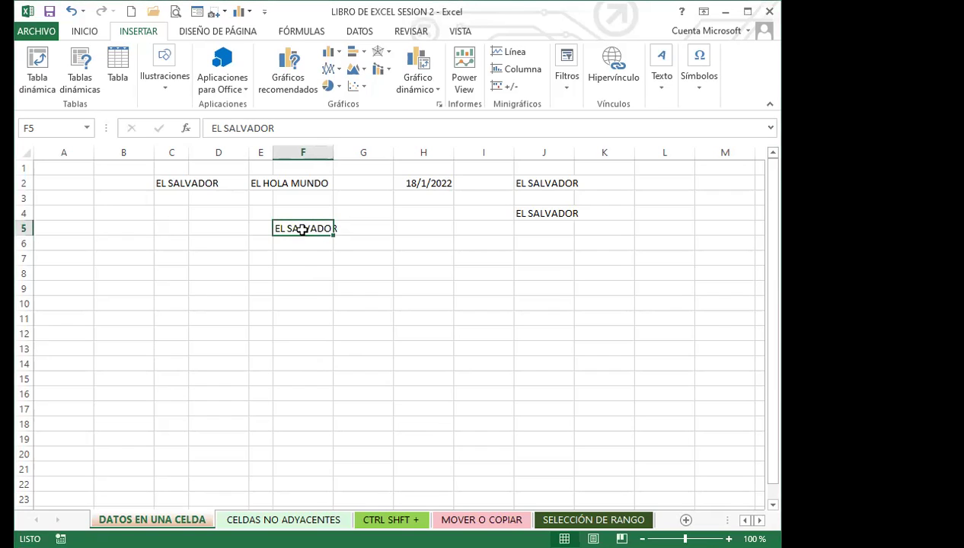
key(F2)
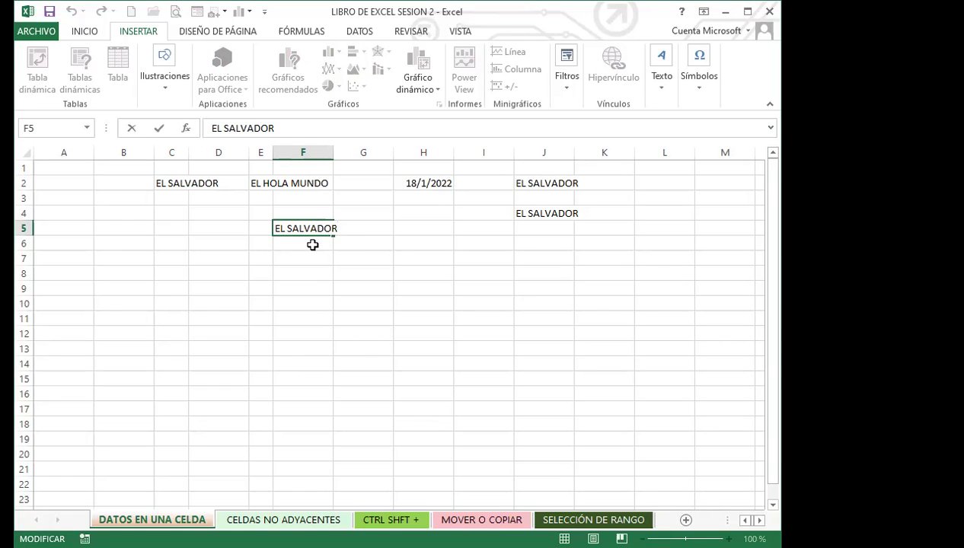
key(Left)
key(Left)
key(Left)
key(Left)
key(Left)
key(Left)
key(Left)
key(Left)
key(Delete)
key(BackSpace)
key(BackSpace)
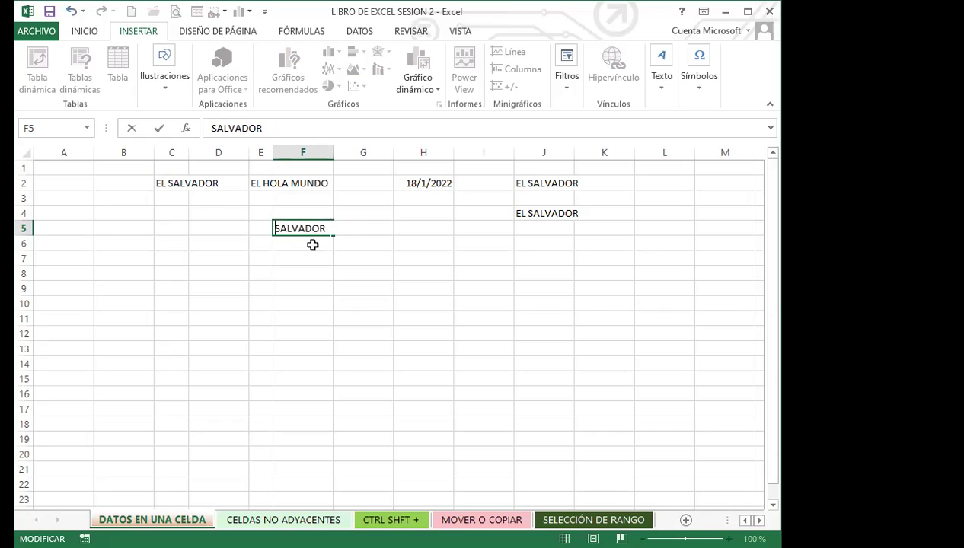
click(309, 257)
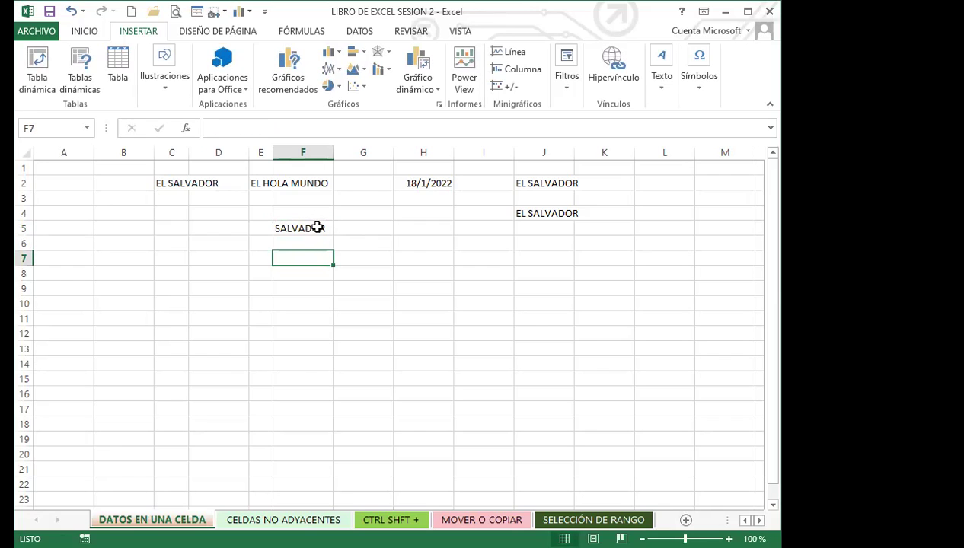
click(318, 227)
double_click(318, 228)
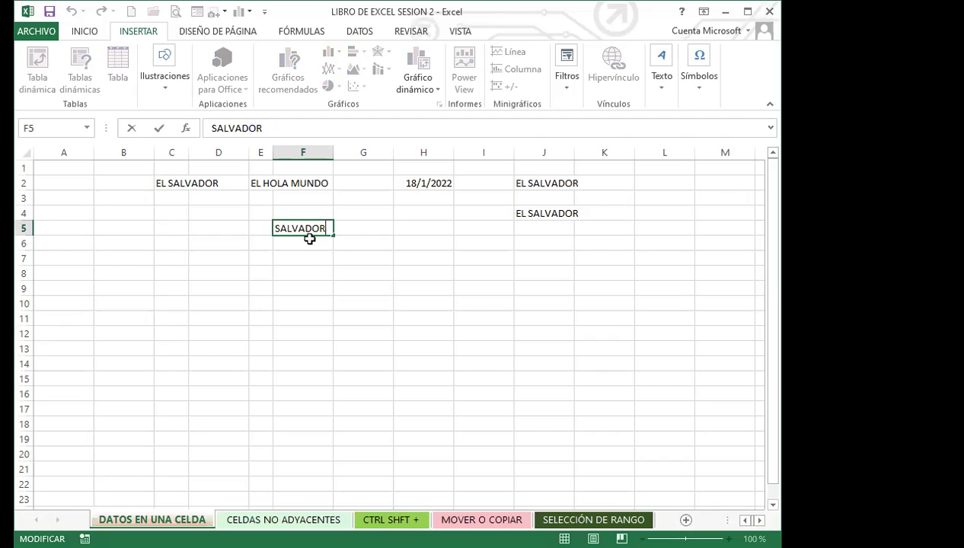
key(Return)
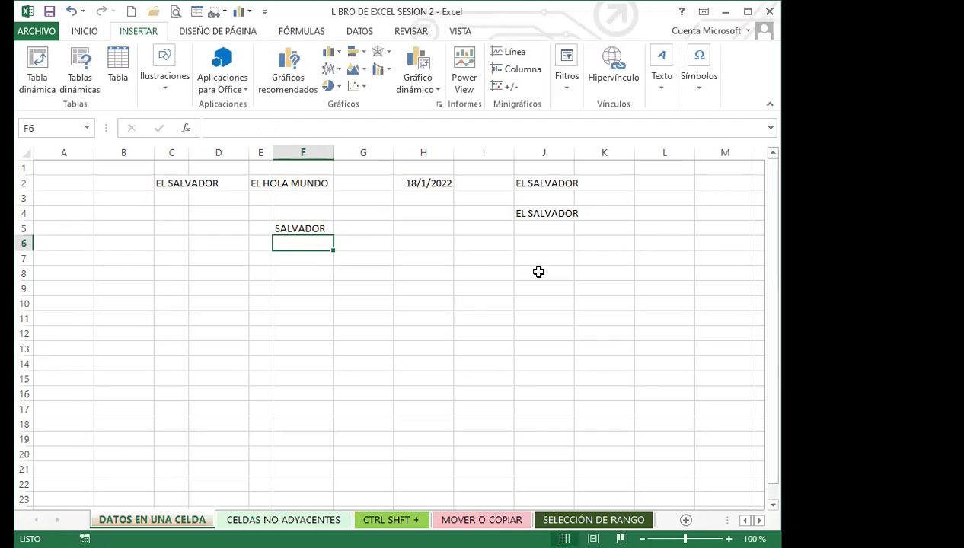
- Edit cell J4 in place and delete the word EL, leaving SALVADOR
double_click(526, 214)
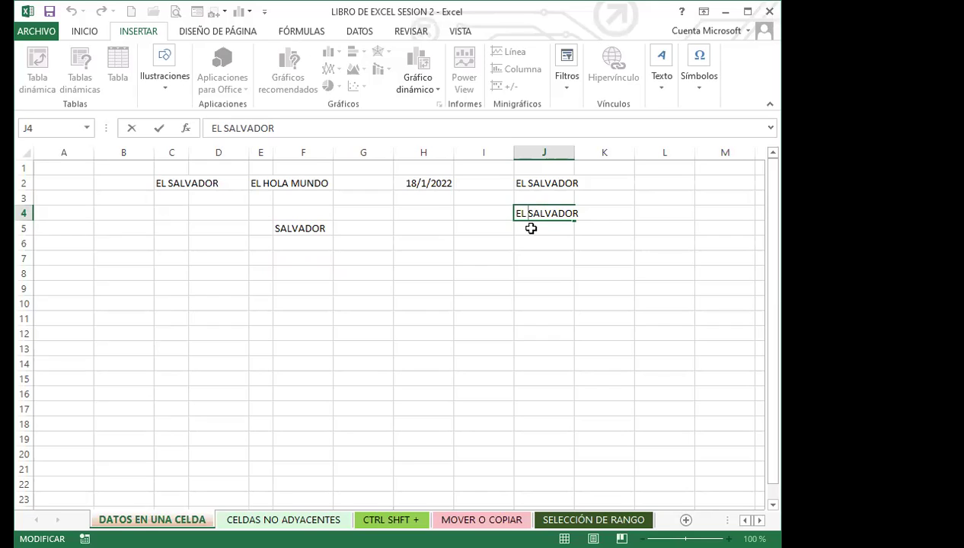
key(BackSpace)
key(BackSpace)
key(BackSpace)
key(Return)
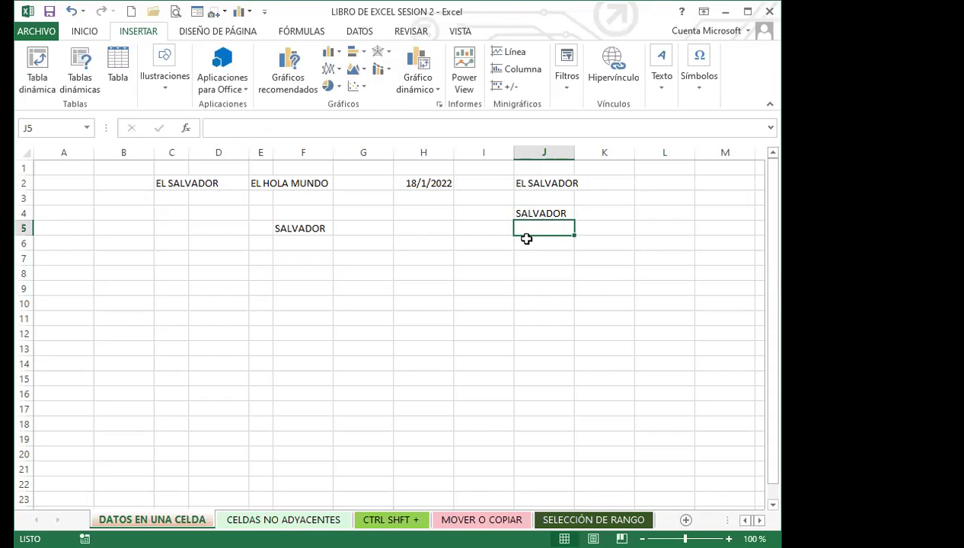
- Remove the word EL from the content of cell J2 so that it reads SALVADOR
click(535, 183)
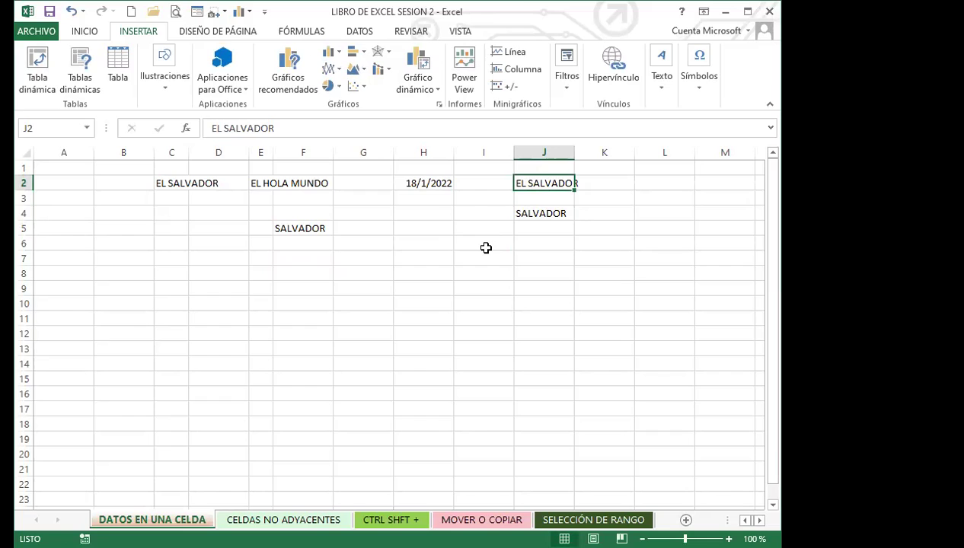
click(223, 127)
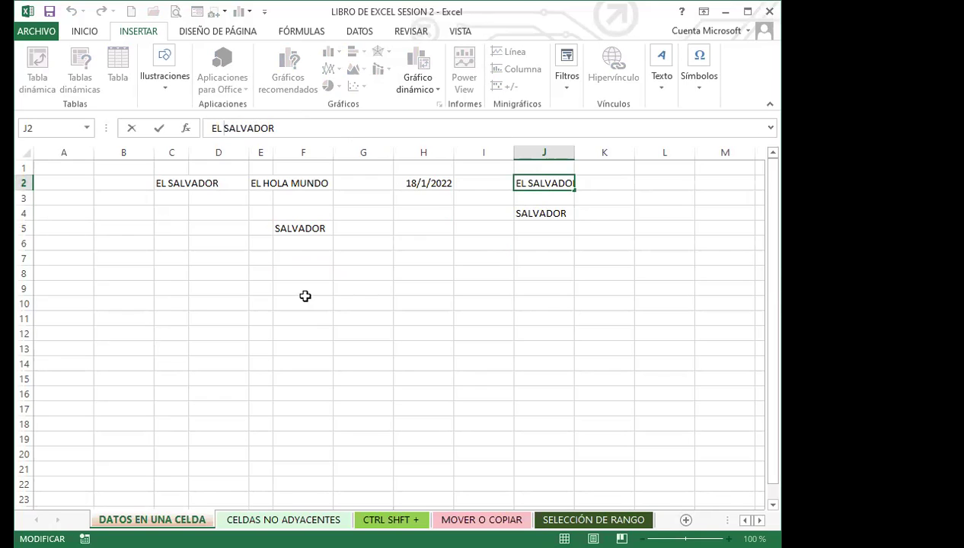
key(BackSpace)
key(BackSpace)
key(BackSpace)
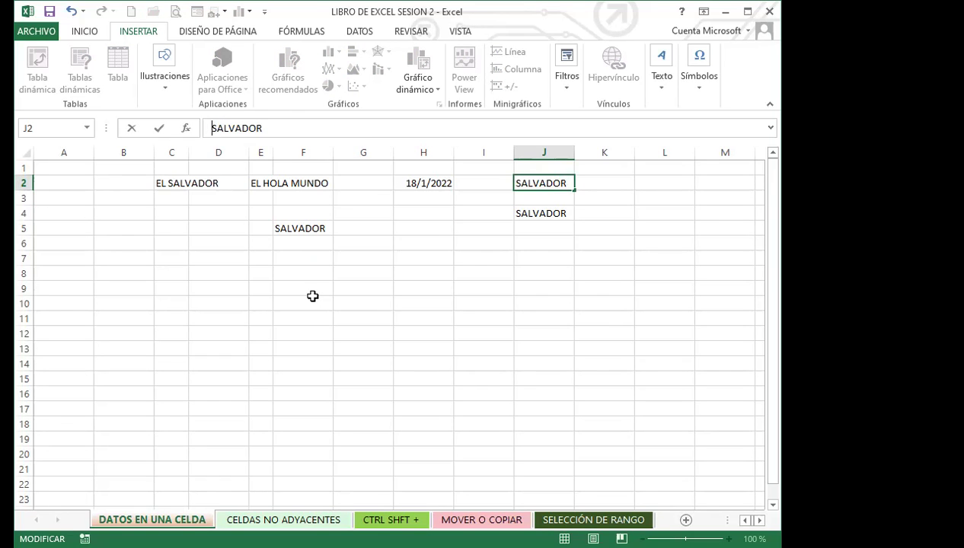
click(401, 258)
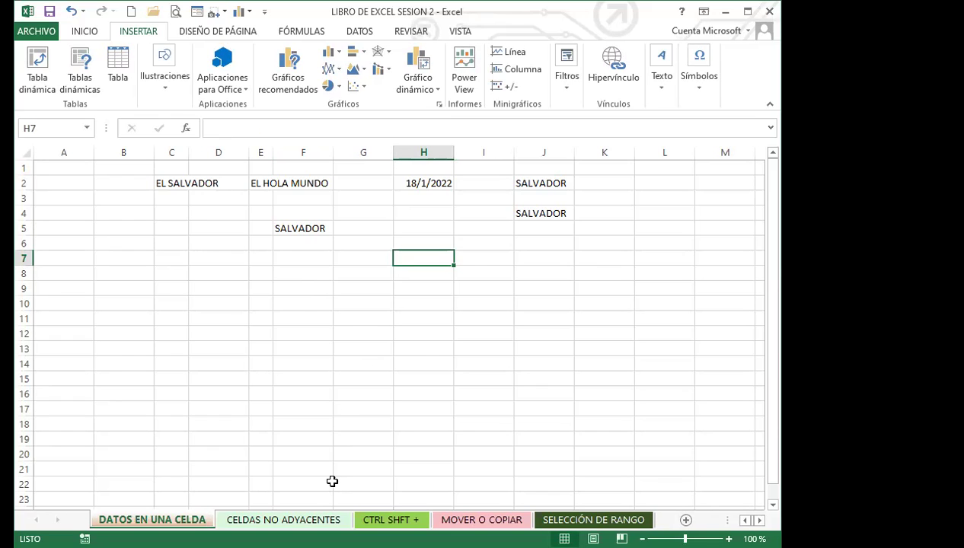
click(318, 228)
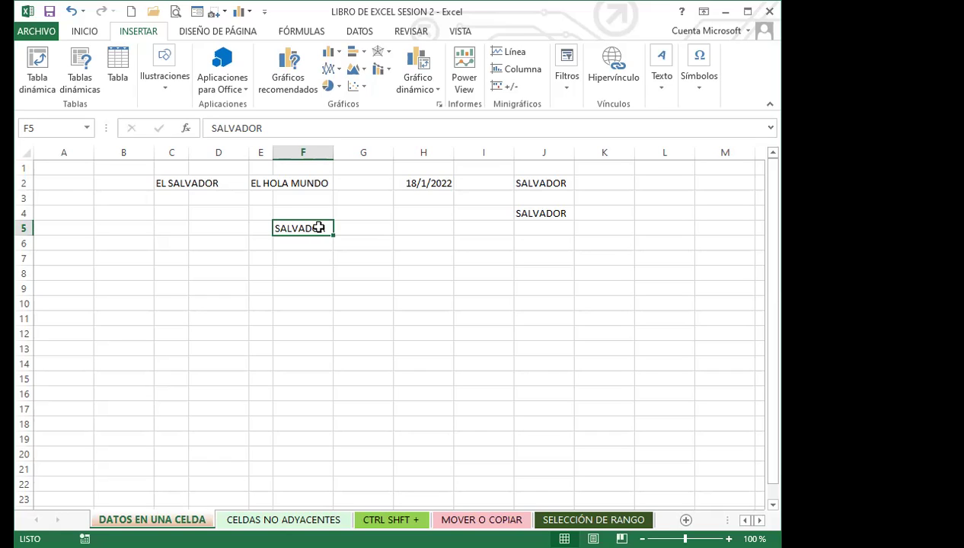
click(312, 271)
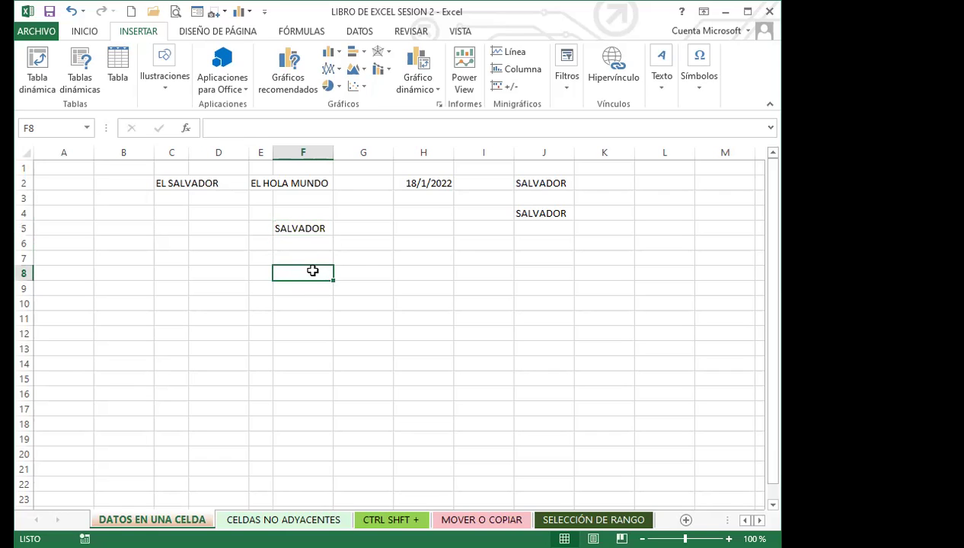
click(543, 182)
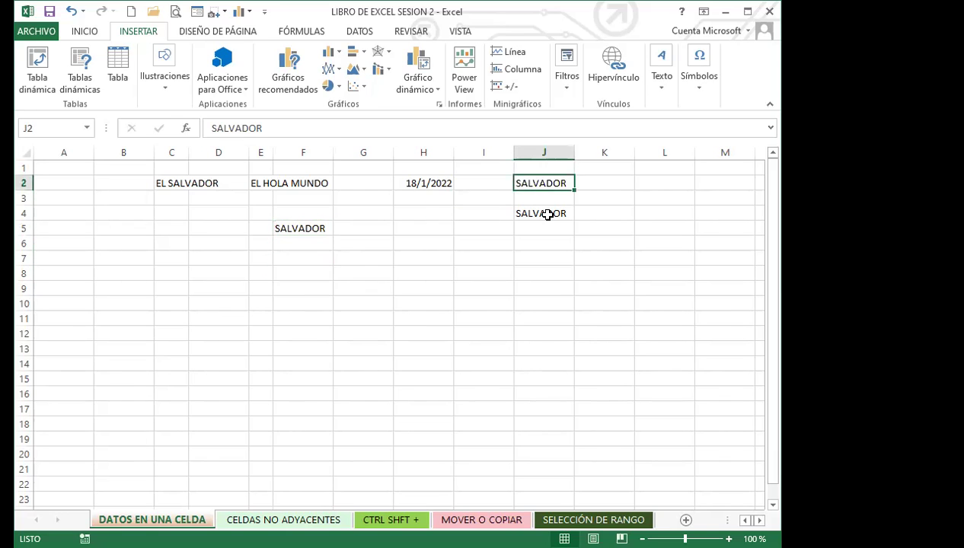
click(547, 214)
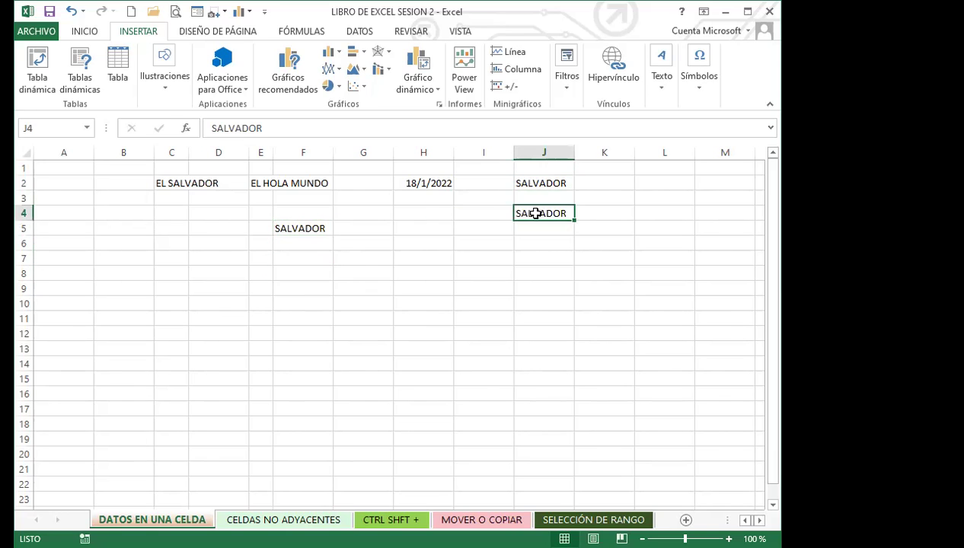
- Delete the contents of cell F5 and undo that deletion
click(305, 230)
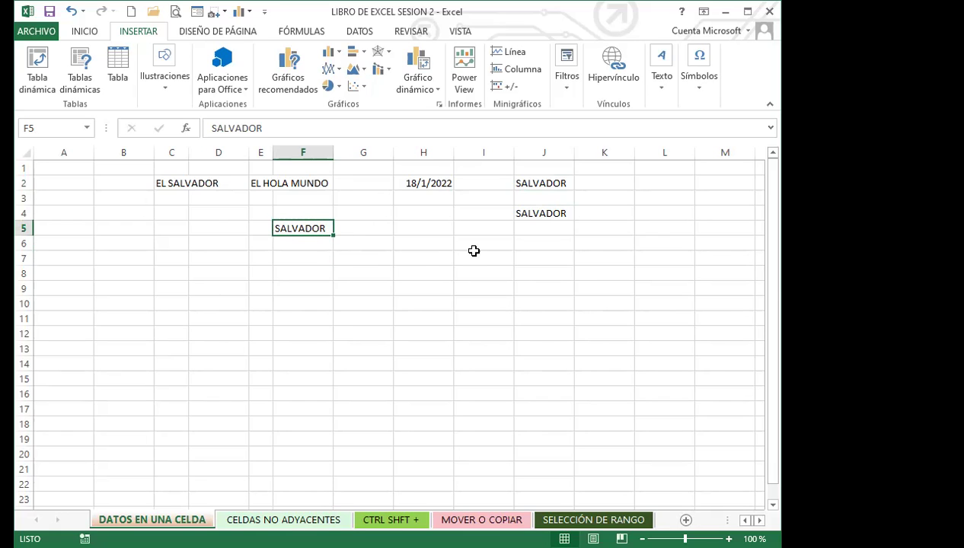
key(Delete)
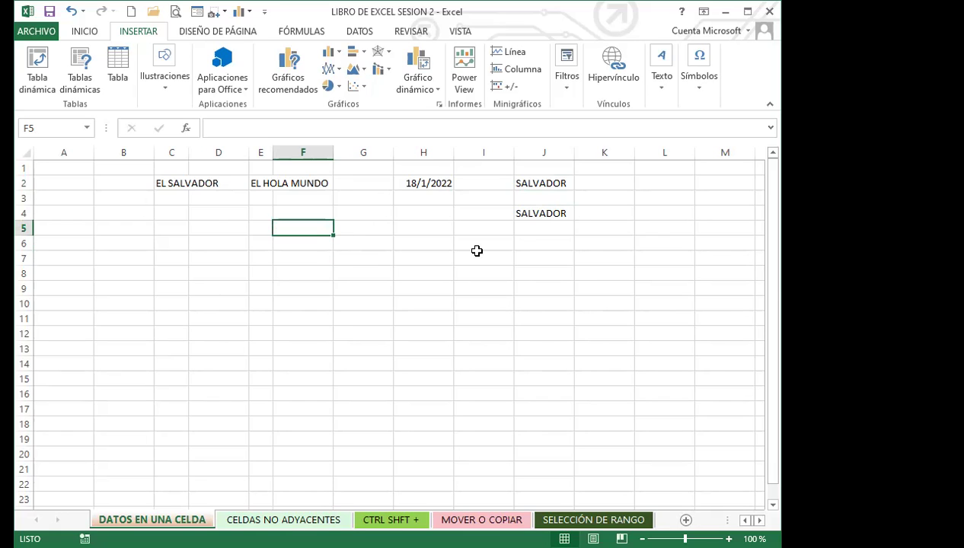
click(305, 254)
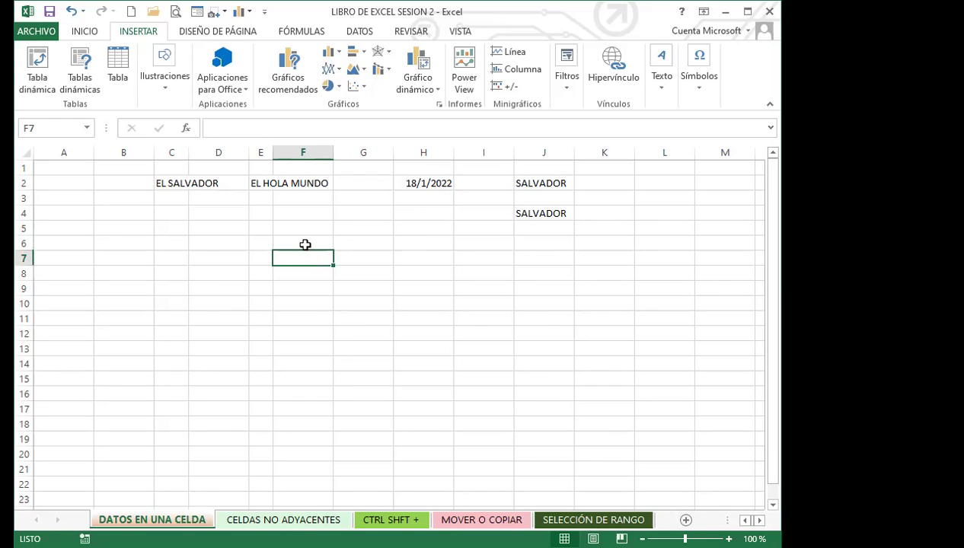
key(ctrl+z)
- Clear cell F5 and retype SALVADOR in it, leaving the cell selected
key(BackSpace)
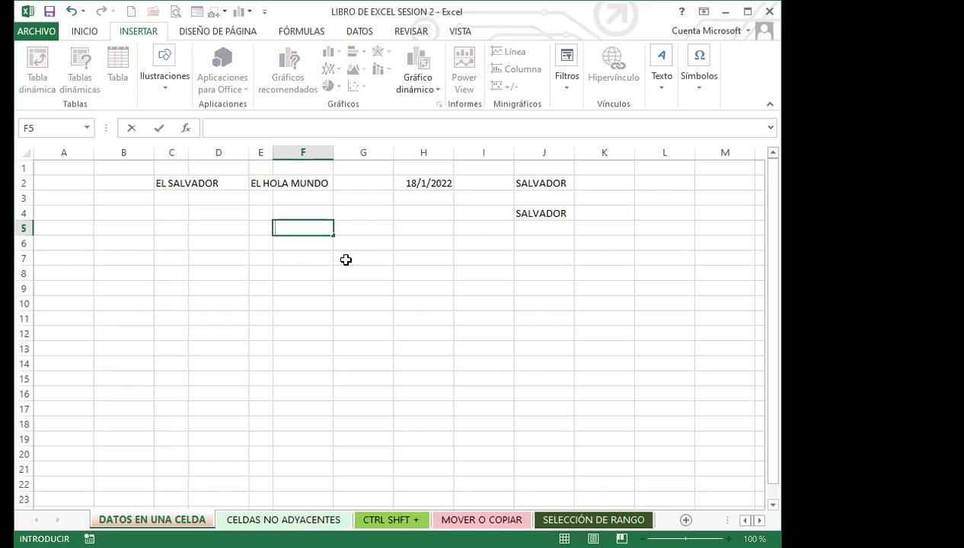
text(SALVADOR)
key(Return)
key(Return)
click(302, 230)
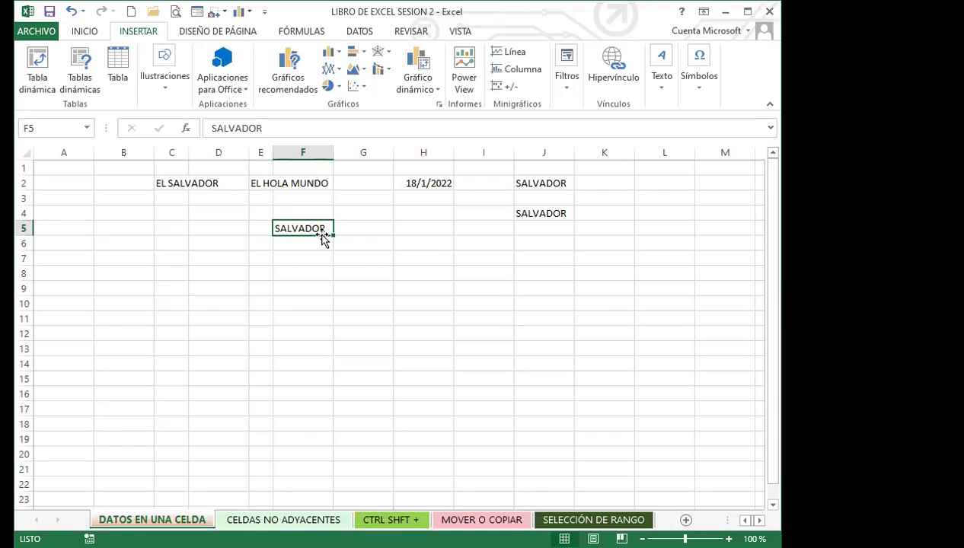
- Delete the content of cell F5, undo that deletion, and erase the cell's content again
key(Delete)
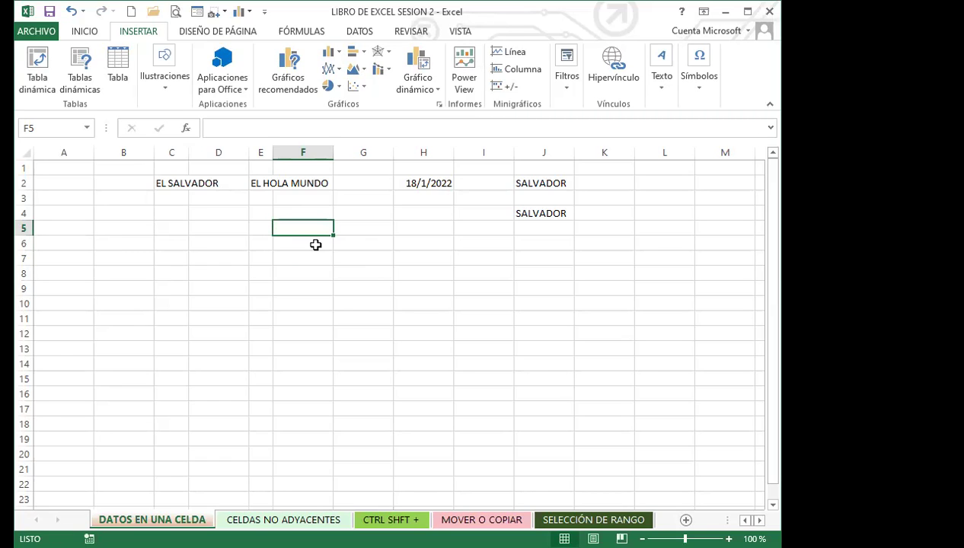
key(ctrl+z)
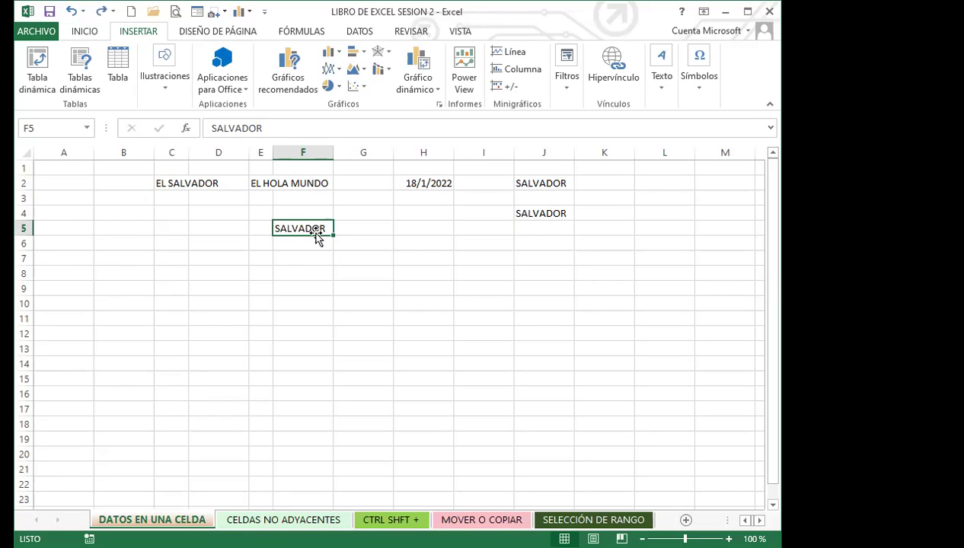
key(BackSpace)
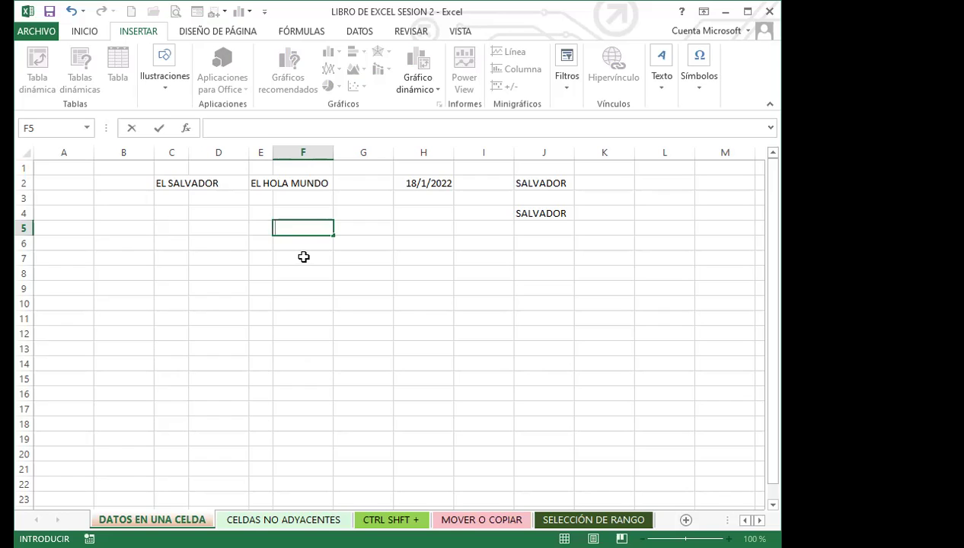
click(303, 256)
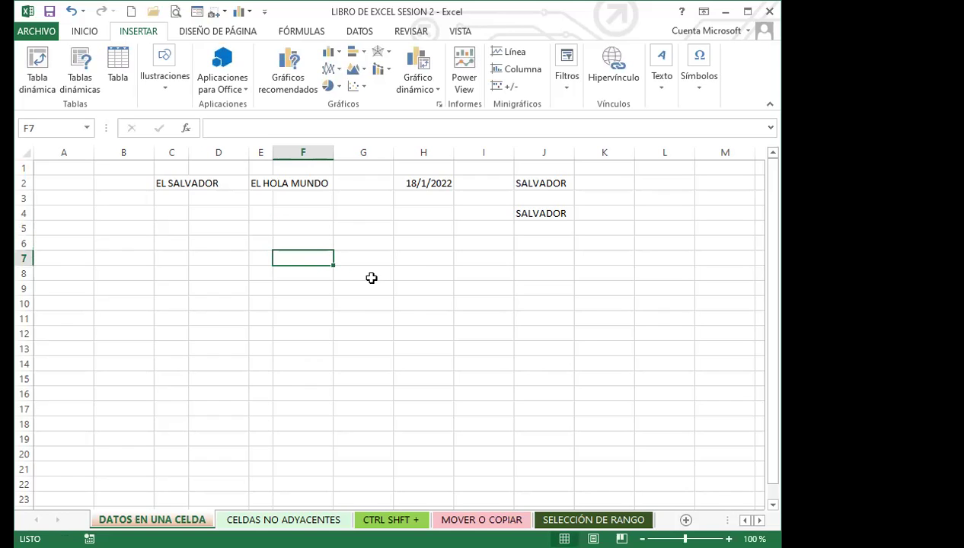
- Enter EL SALVADOR in cell F7 and fill it down the column to cell F18
text(EL S)
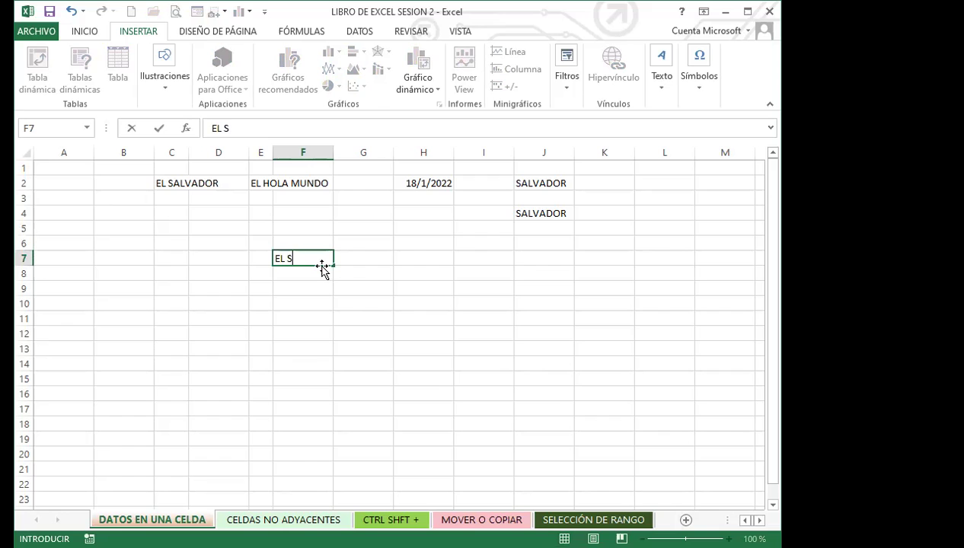
text(ALVADOR)
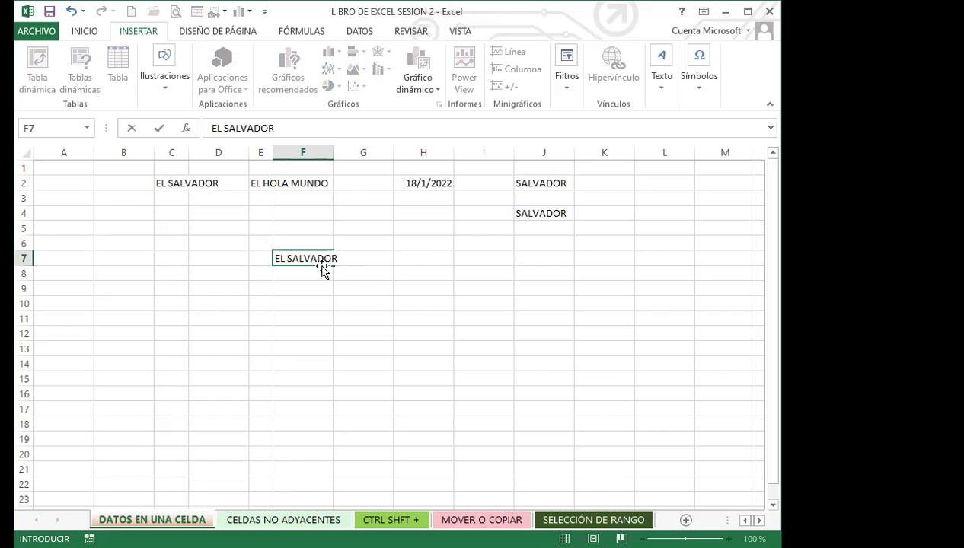
drag(299, 314, 300, 303)
click(301, 258)
drag(333, 265, 313, 424)
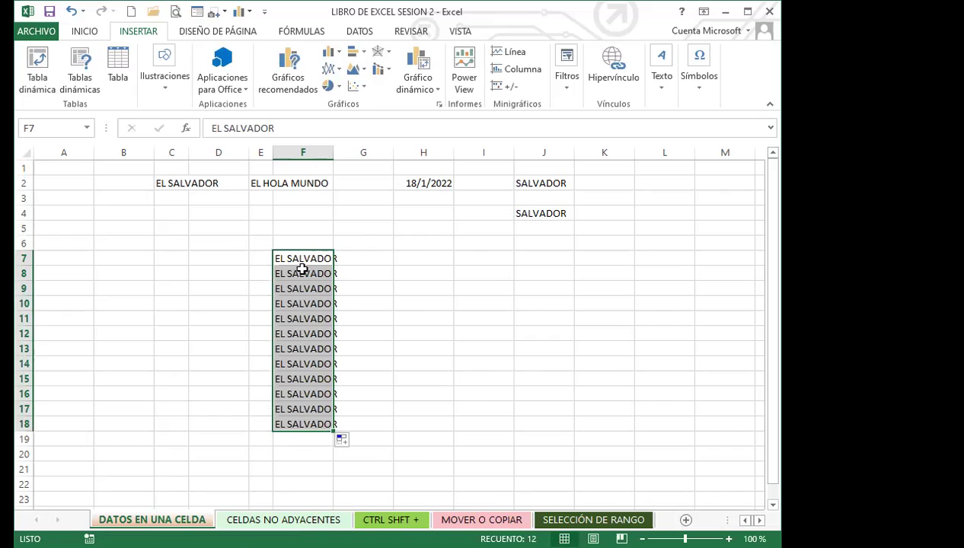
- Try to erase the contents of the selected range F7:F18 by clearing its active cell
key(BackSpace)
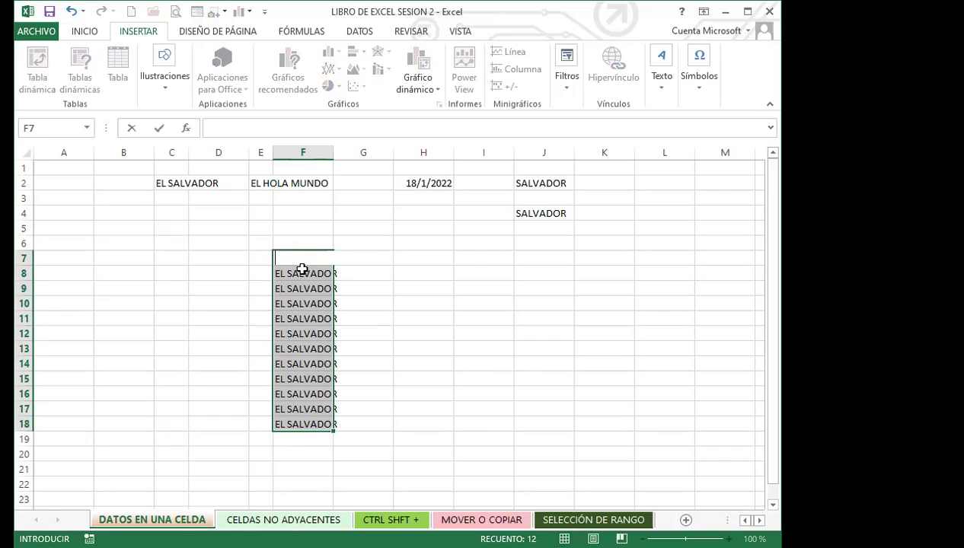
key(Escape)
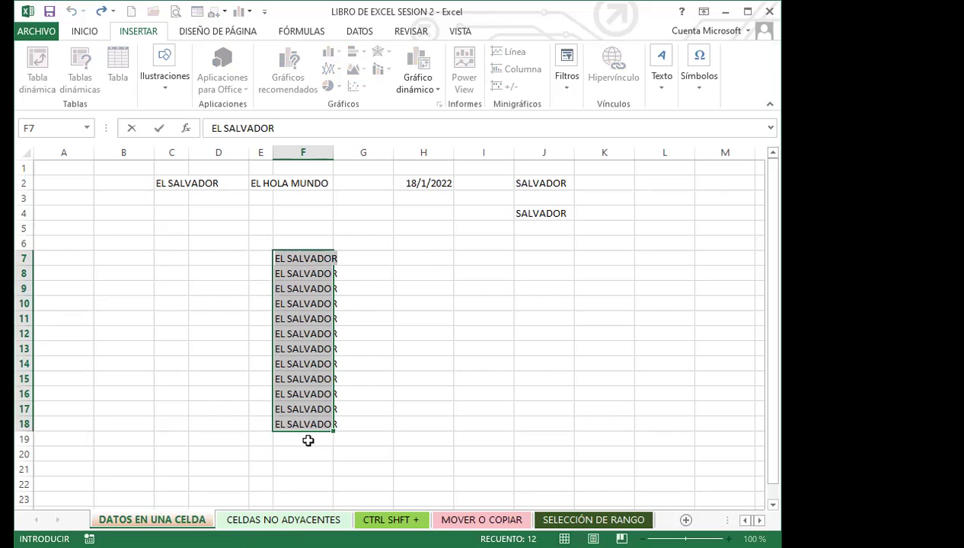
key(BackSpace)
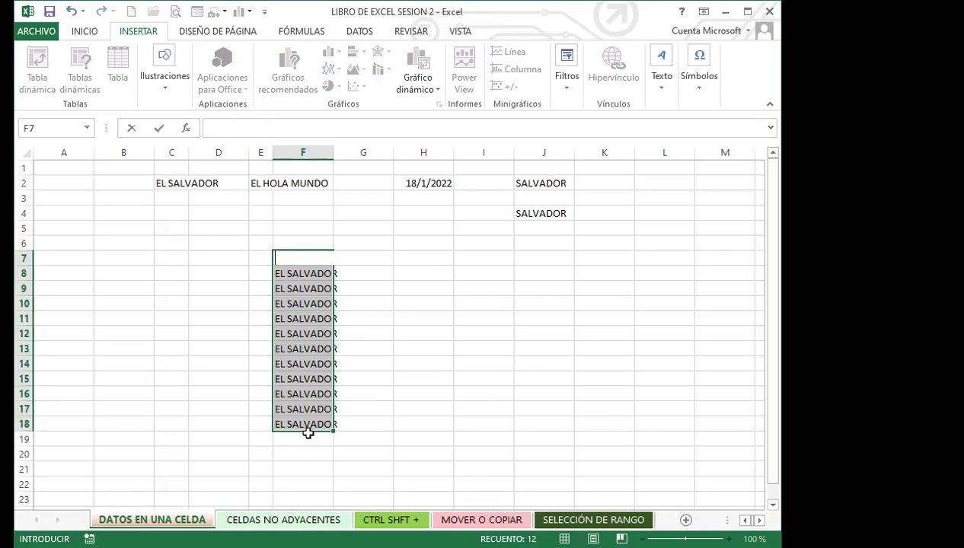
click(376, 402)
- Delete the contents of the whole range F7:F19 at once and deselect it
click(296, 260)
drag(296, 260, 301, 432)
key(Delete)
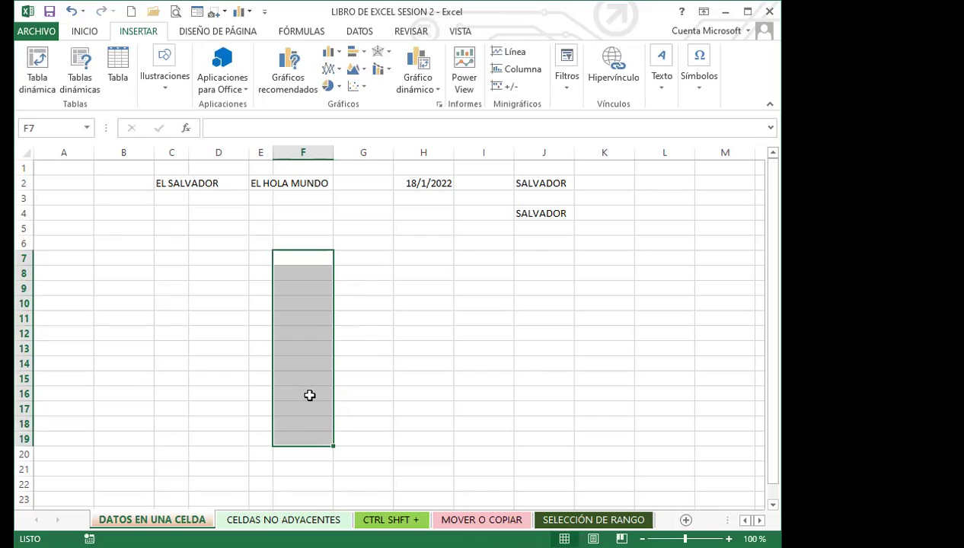
click(380, 379)
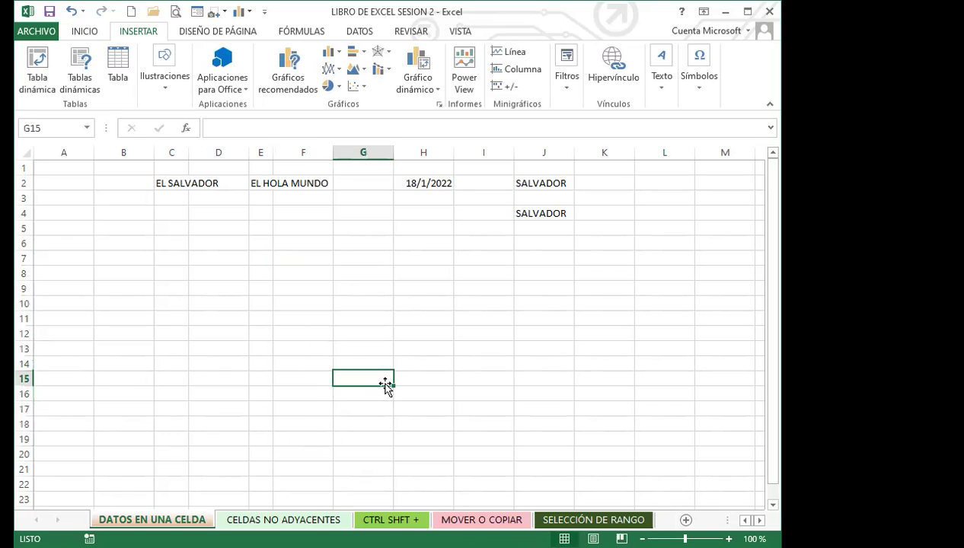
- Delete the contents of range J2:J4 and undo that deletion
drag(562, 187, 555, 209)
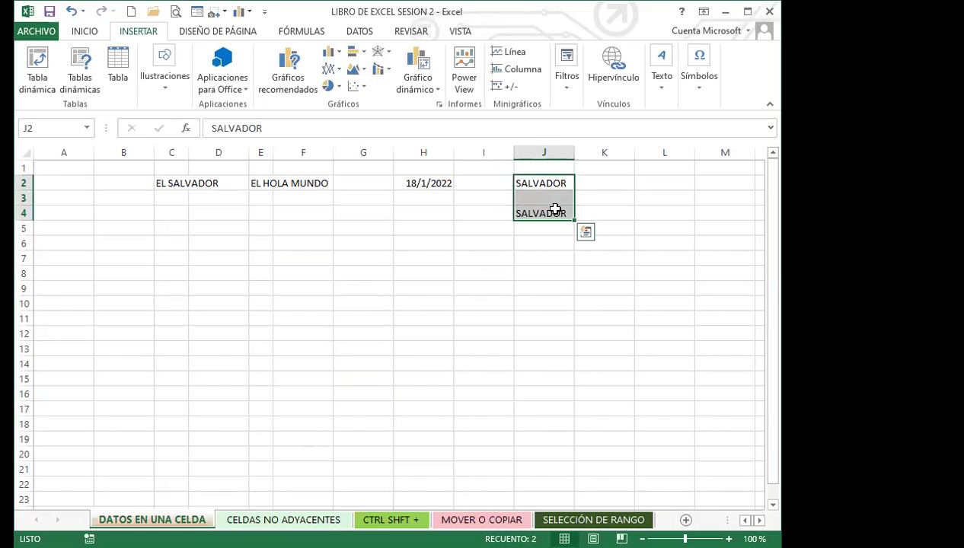
key(Delete)
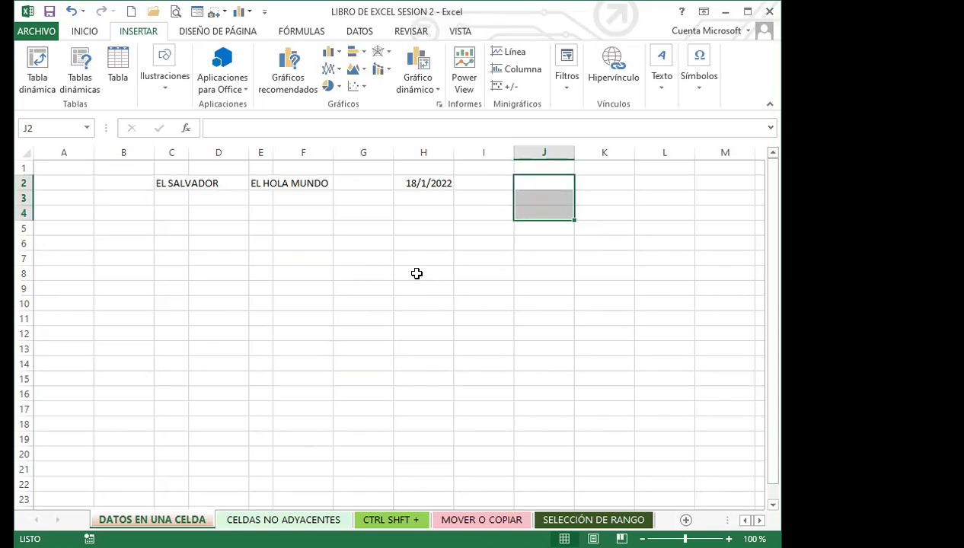
click(417, 274)
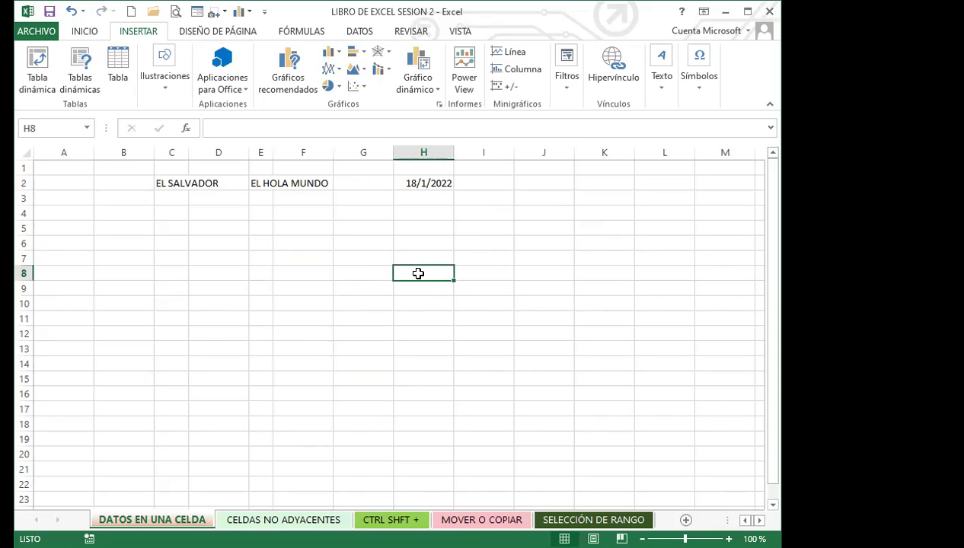
click(345, 287)
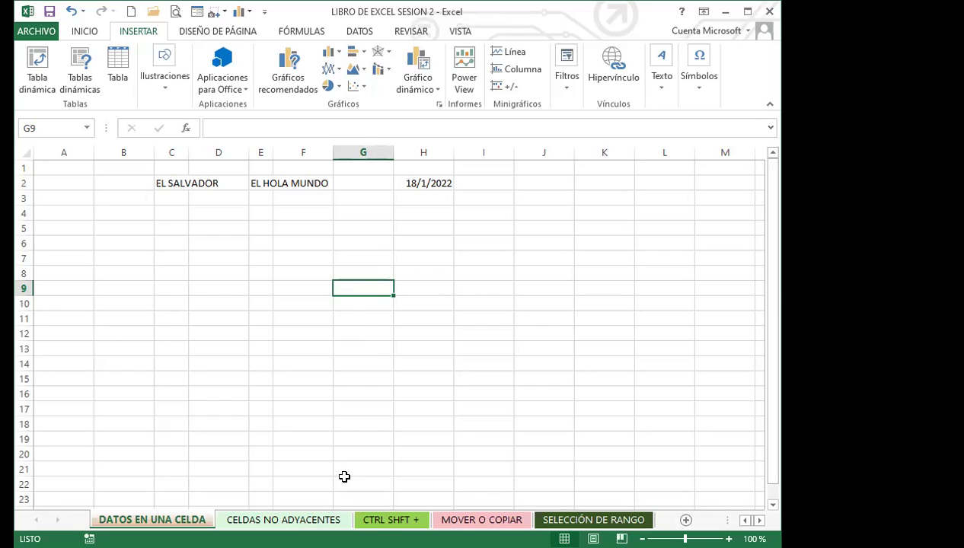
click(364, 230)
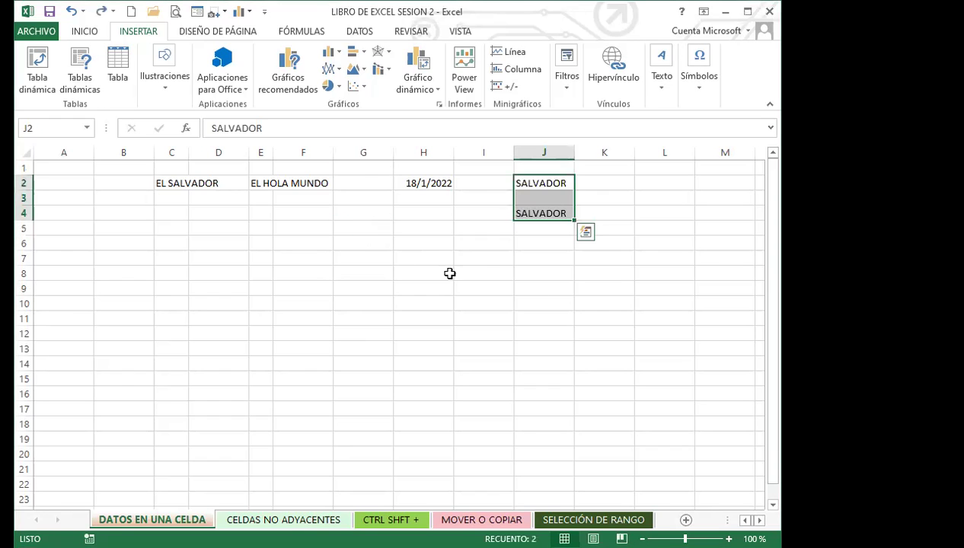
- With range J2:J4 selected, erase only the active cell J2 and re-enter SALVADOR in it
click(533, 287)
click(544, 169)
drag(550, 186, 548, 215)
key(BackSpace)
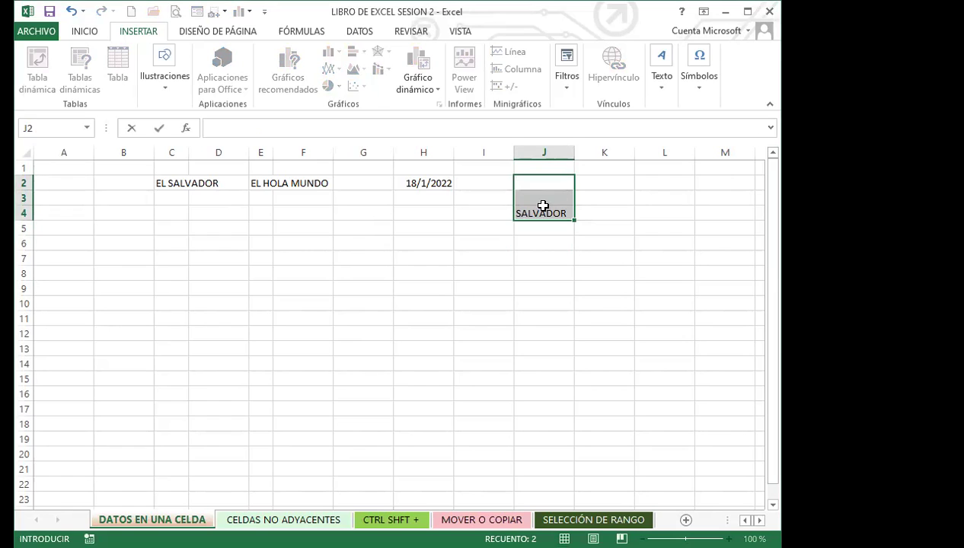
text(SALVADOR)
click(541, 239)
- Delete the contents of the whole range J2:J13 at once
drag(547, 183, 550, 358)
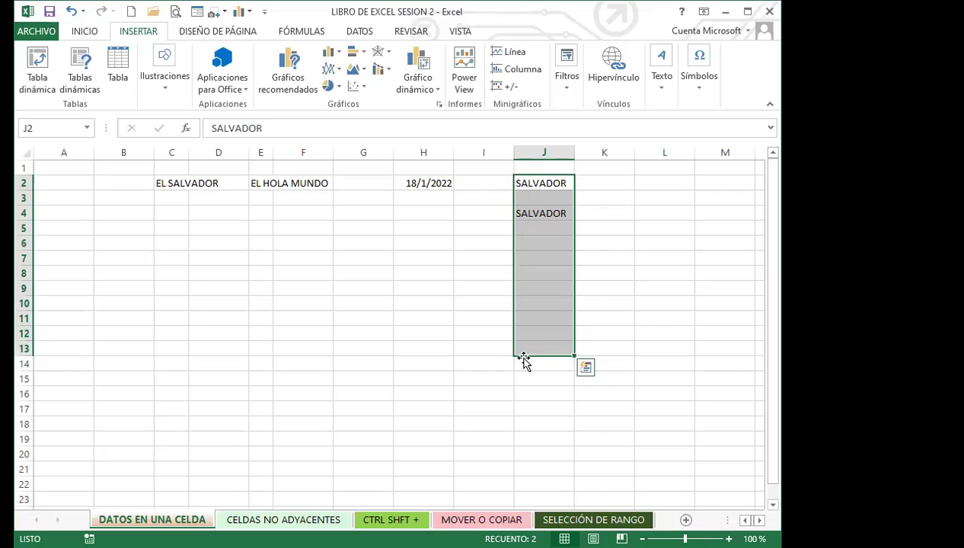
key(Delete)
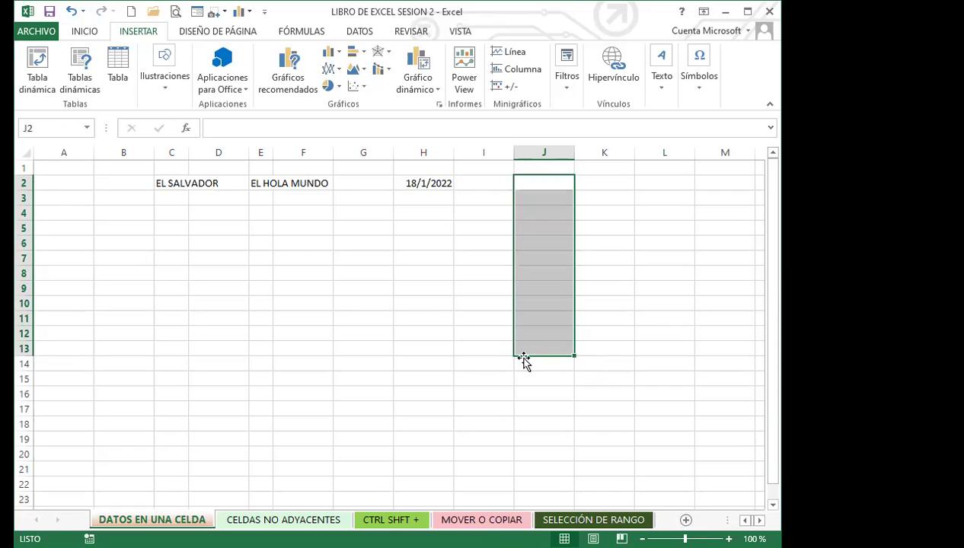
- Enter EL in cell D7 and fill it across the block D7:K20
click(217, 259)
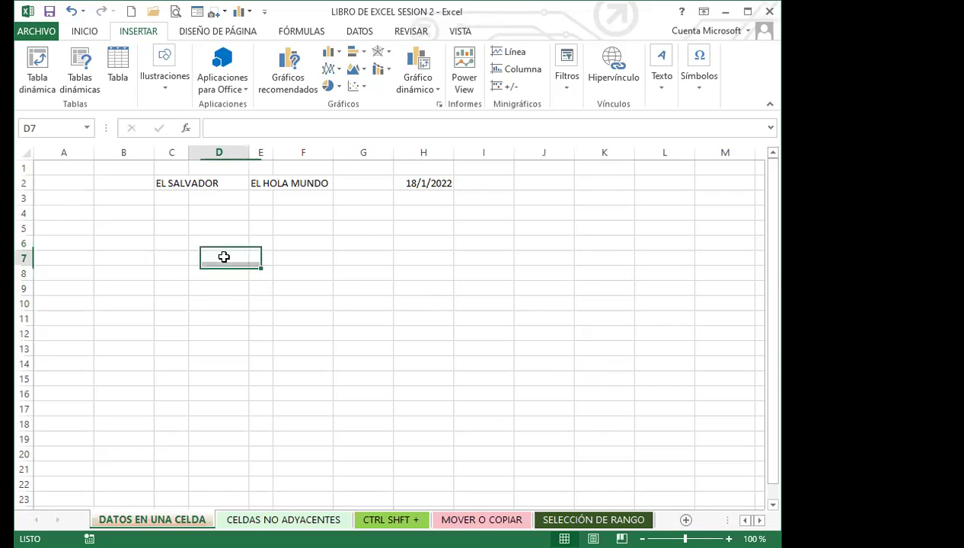
text(EL)
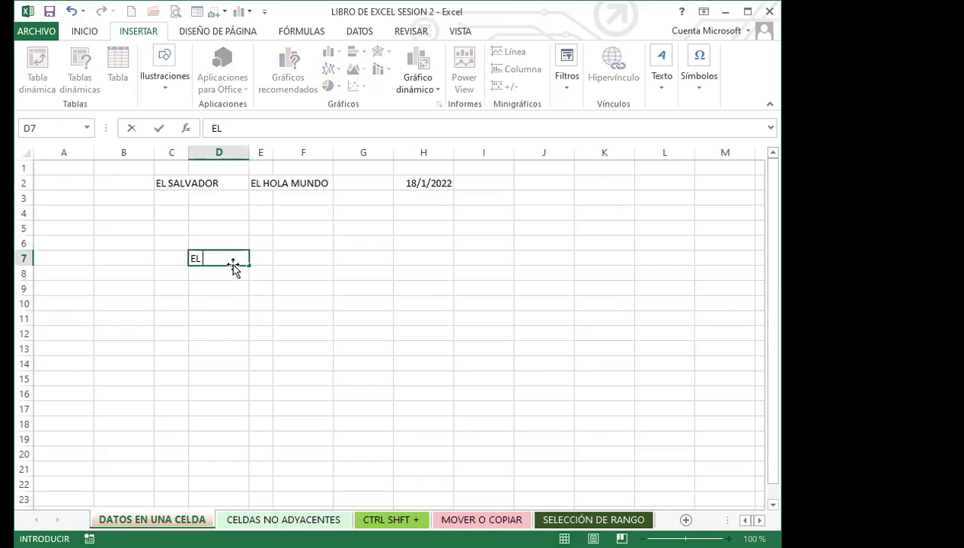
key(Return)
key(Return)
key(Return)
click(225, 265)
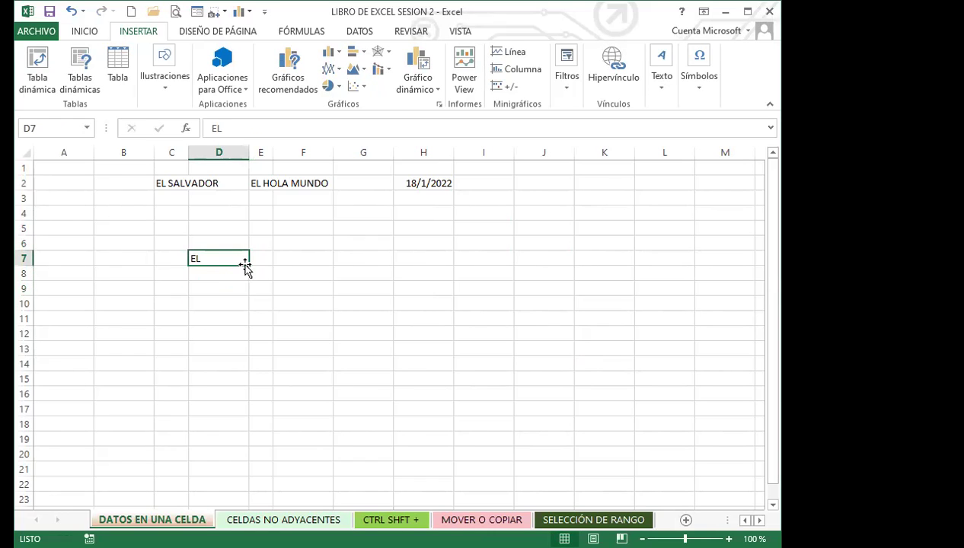
drag(248, 279, 622, 451)
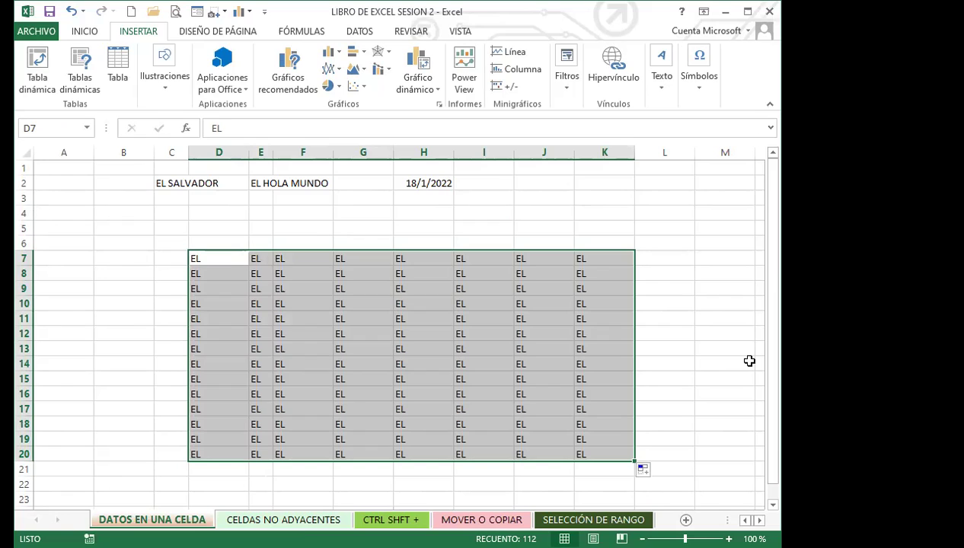
- Delete all the contents of the filled block D7:K20 and deselect it
key(Delete)
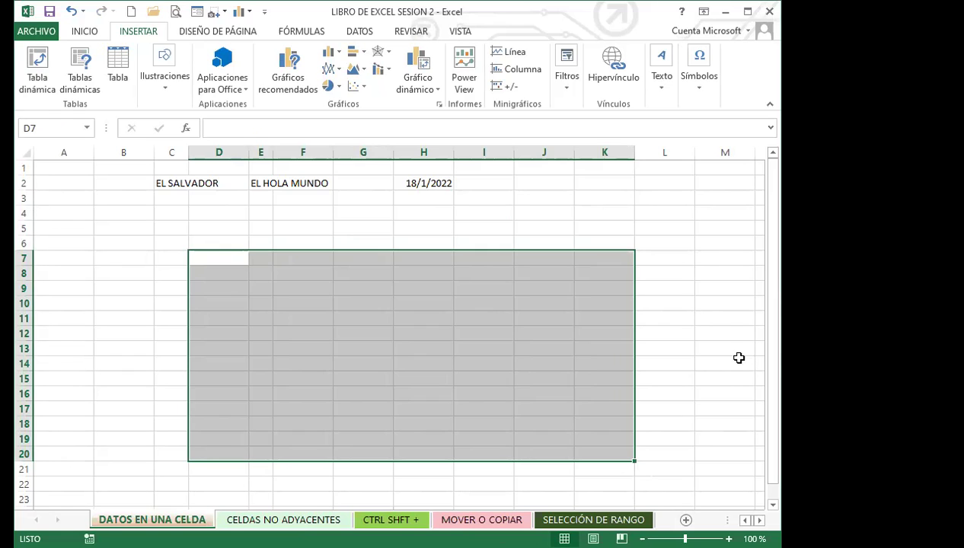
click(667, 332)
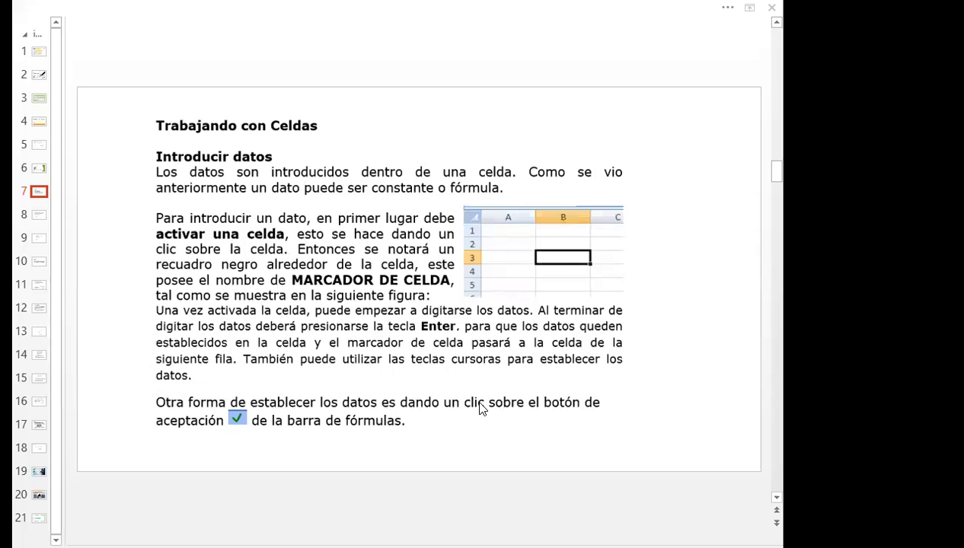
- In the PowerPoint presentation, go to slide 8, the one after "Trabajando con Celdas"
click(39, 217)
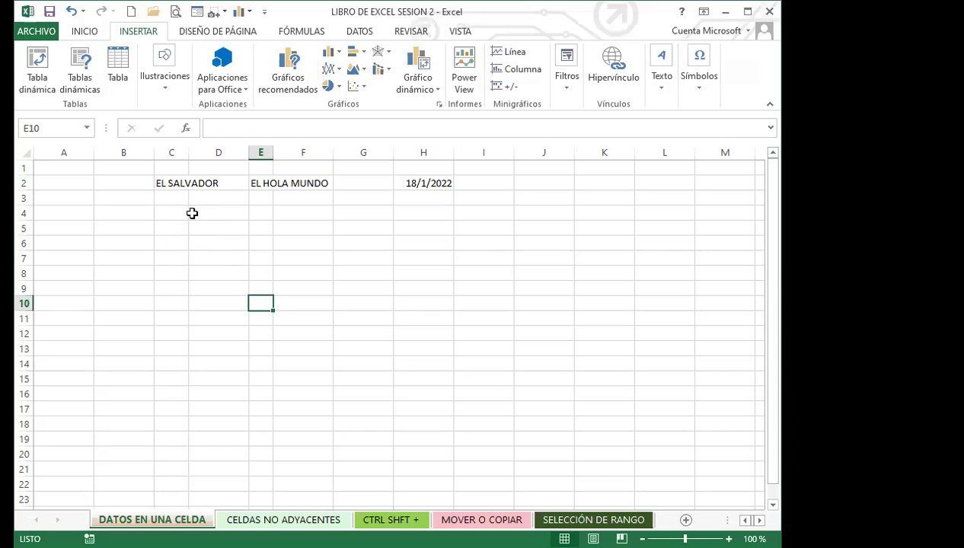
- In the Excel worksheet, set the width of column C to 6
click(170, 150)
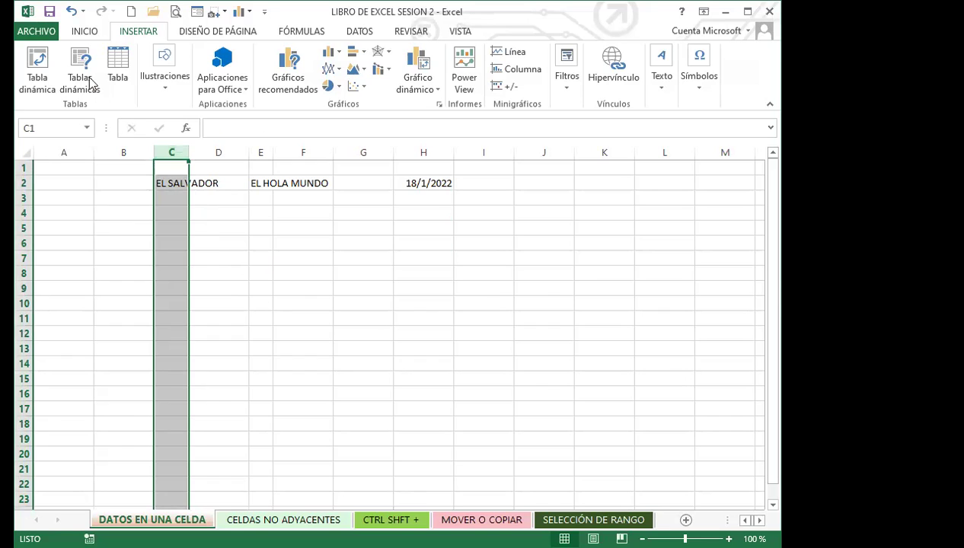
click(86, 32)
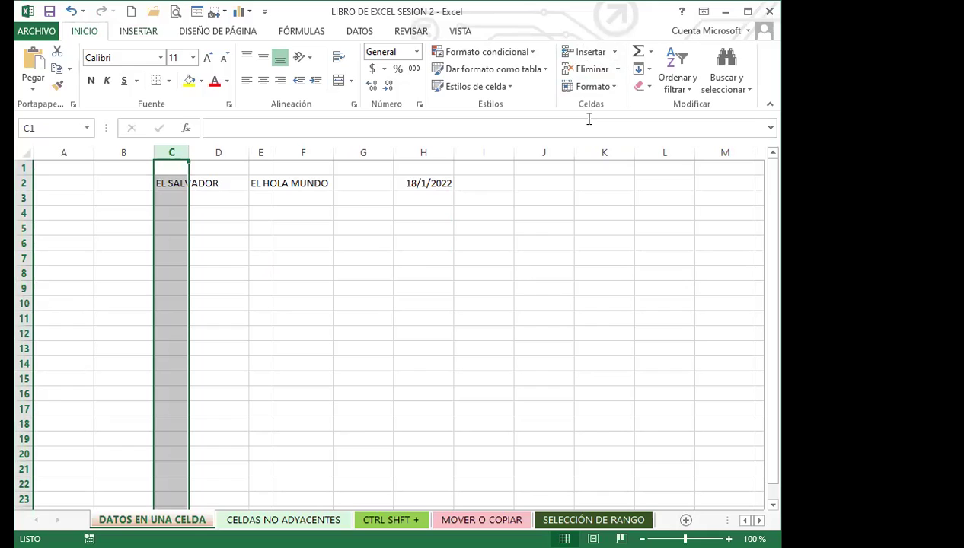
click(614, 87)
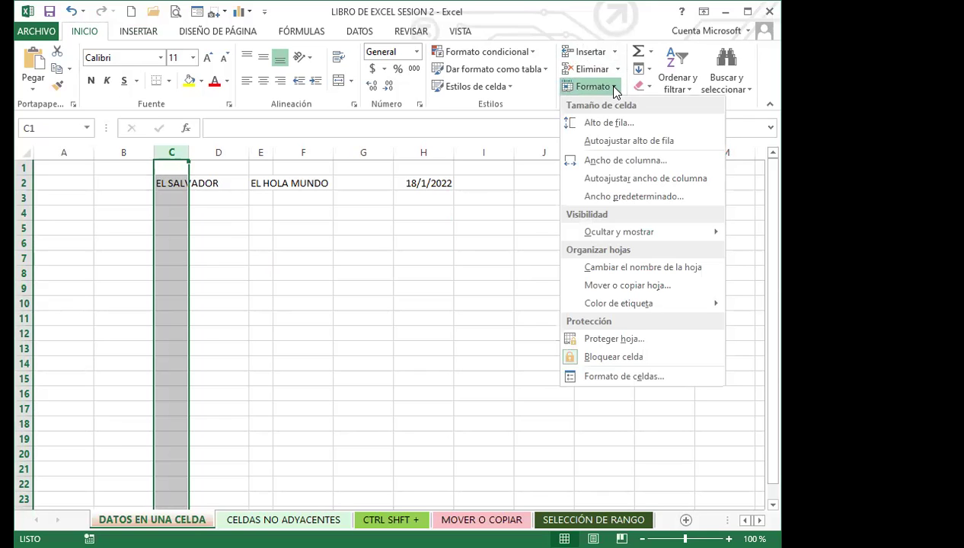
click(616, 161)
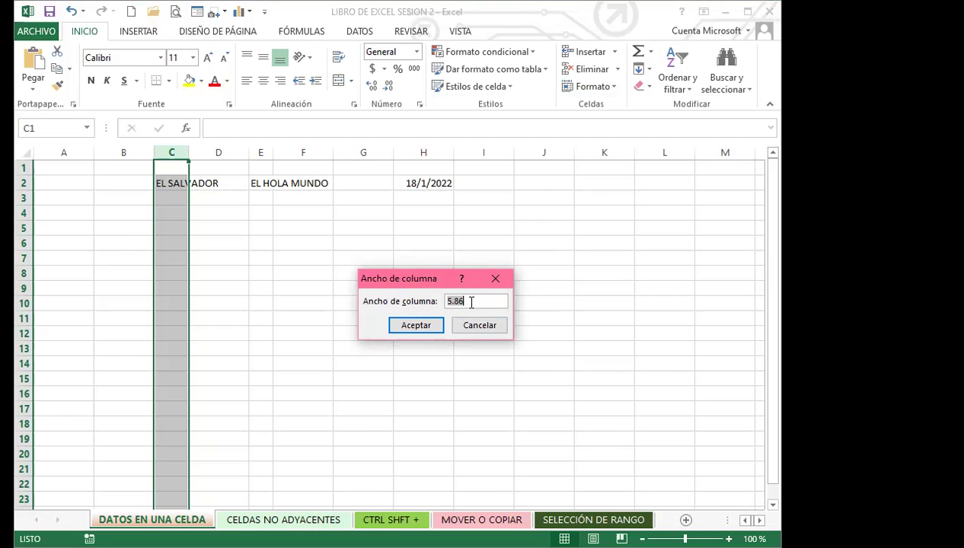
text(6)
click(417, 326)
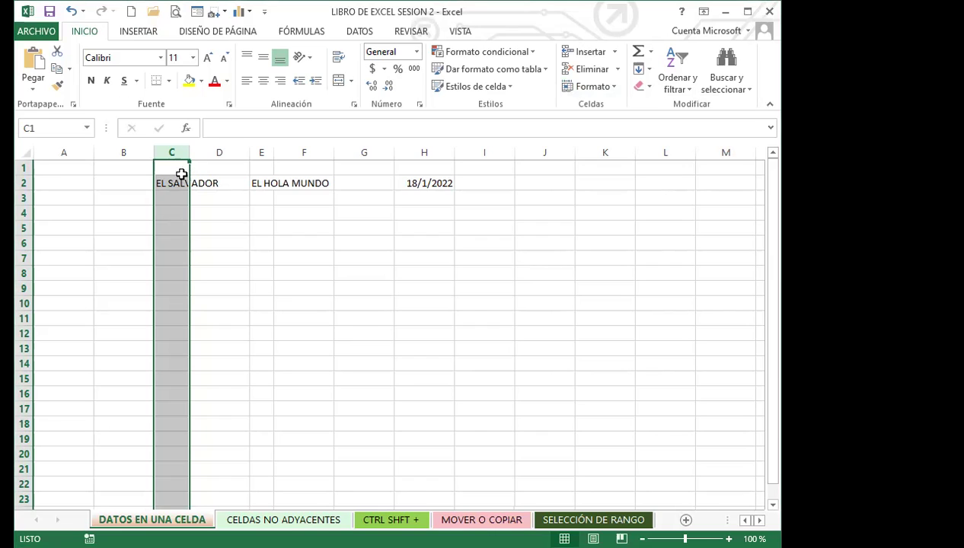
click(211, 244)
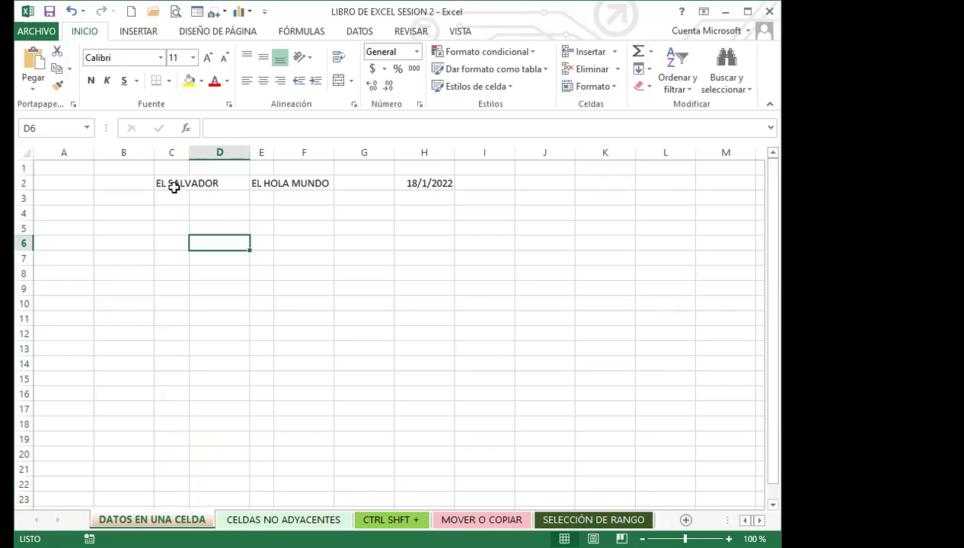
click(179, 212)
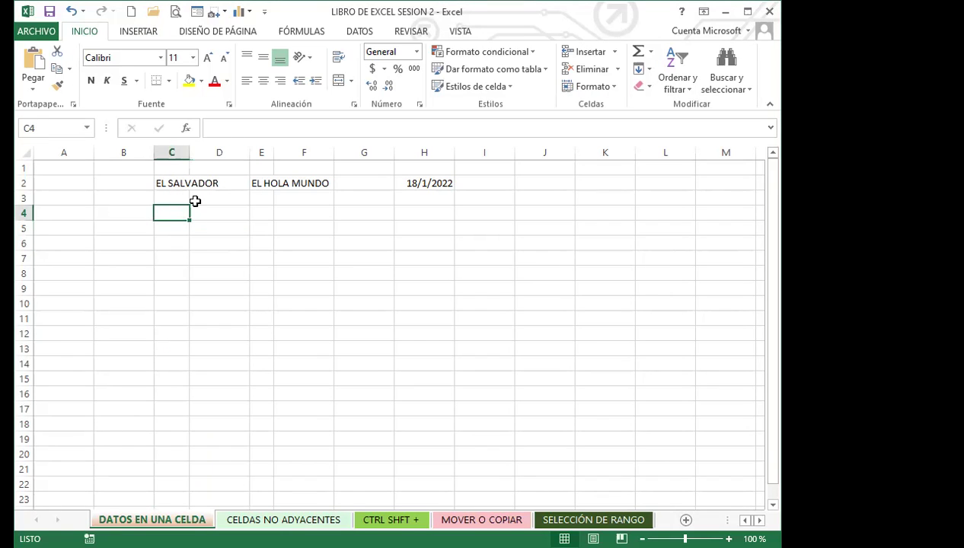
click(268, 184)
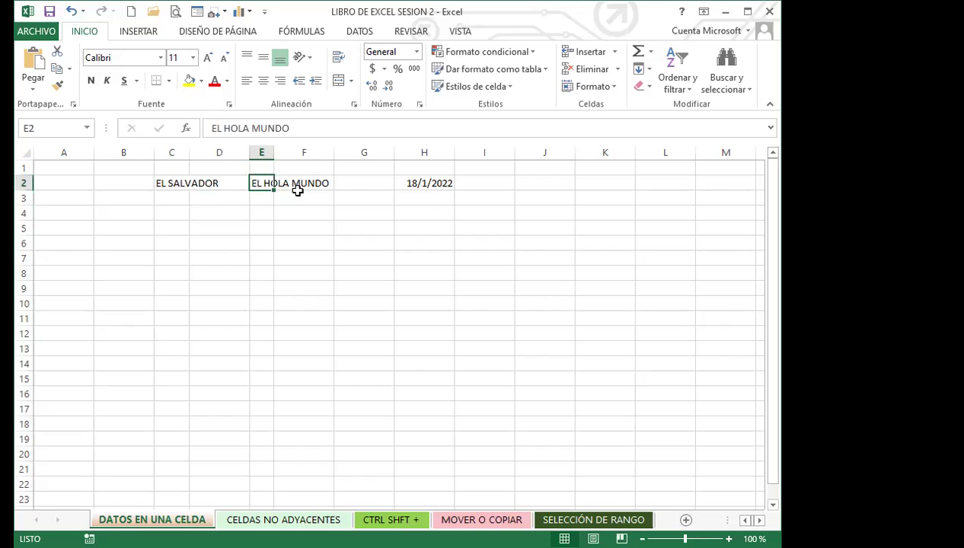
- Move the EL HOLA MUNDO text from cell E2 to cell E8
click(297, 188)
click(258, 187)
drag(266, 218, 261, 273)
click(201, 210)
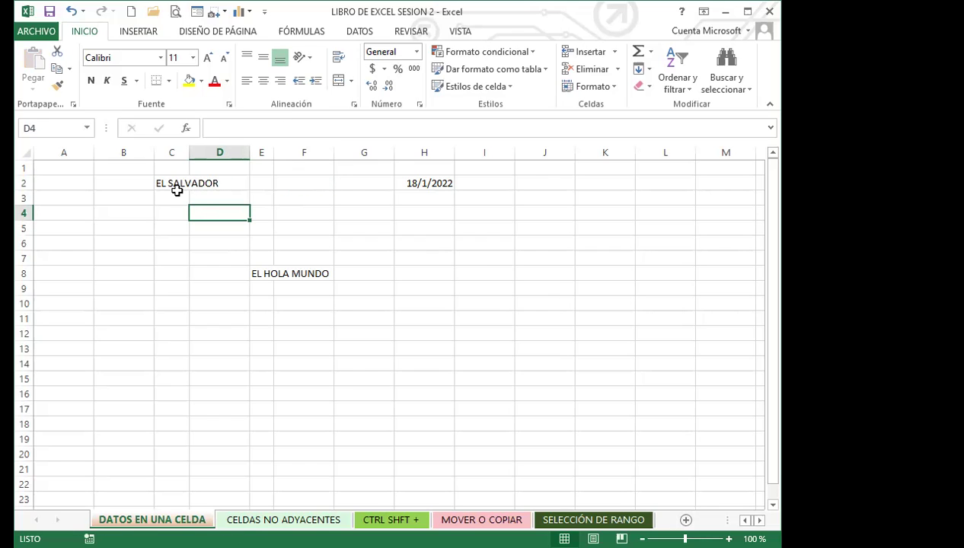
- Check the actual contents of cells C2, D2 and E2 in the formula bar to see where EL SALVADOR is stored
click(271, 183)
drag(281, 179, 283, 179)
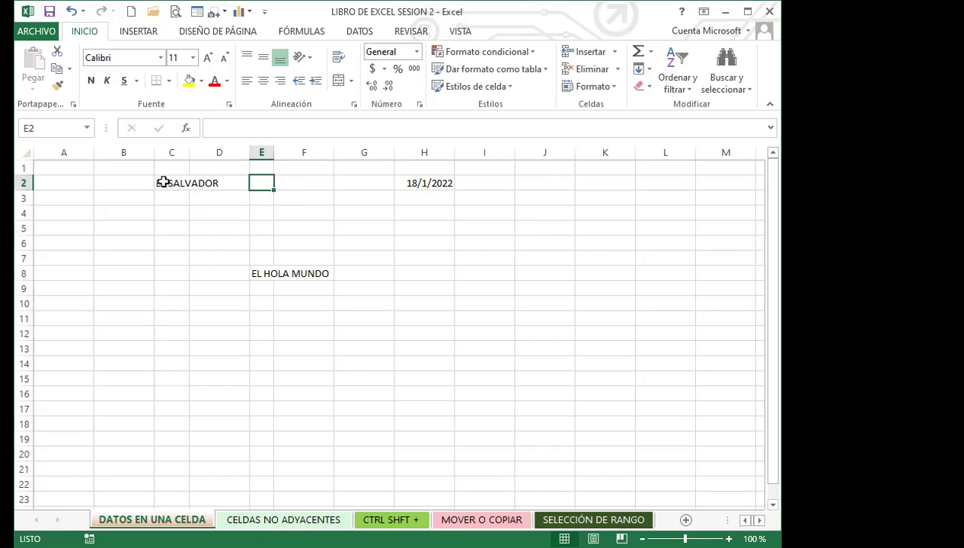
click(176, 184)
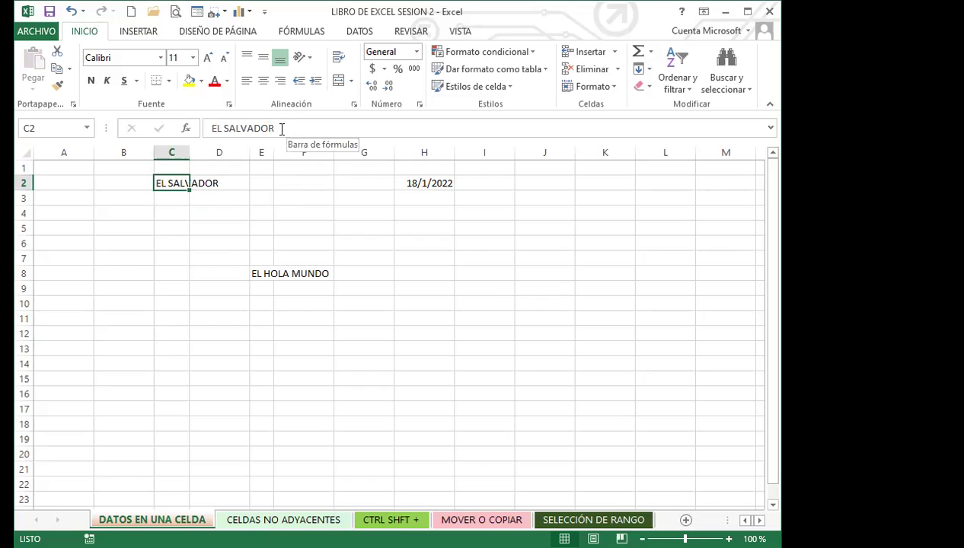
click(224, 183)
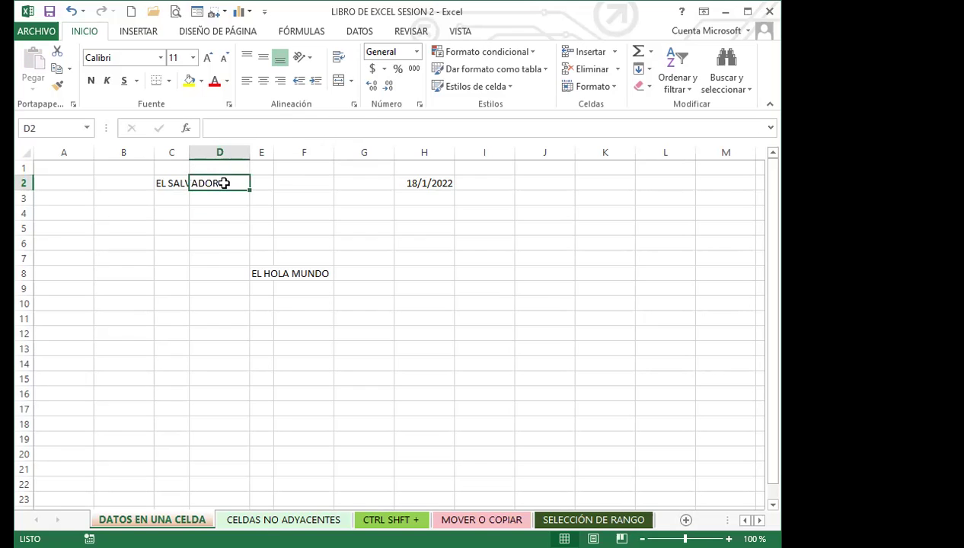
click(224, 127)
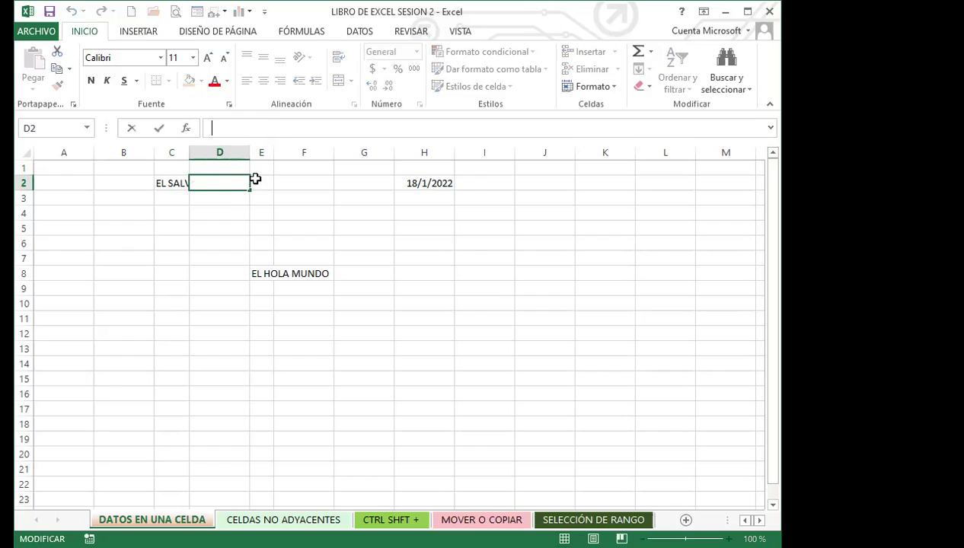
key(Return)
key(Return)
click(227, 183)
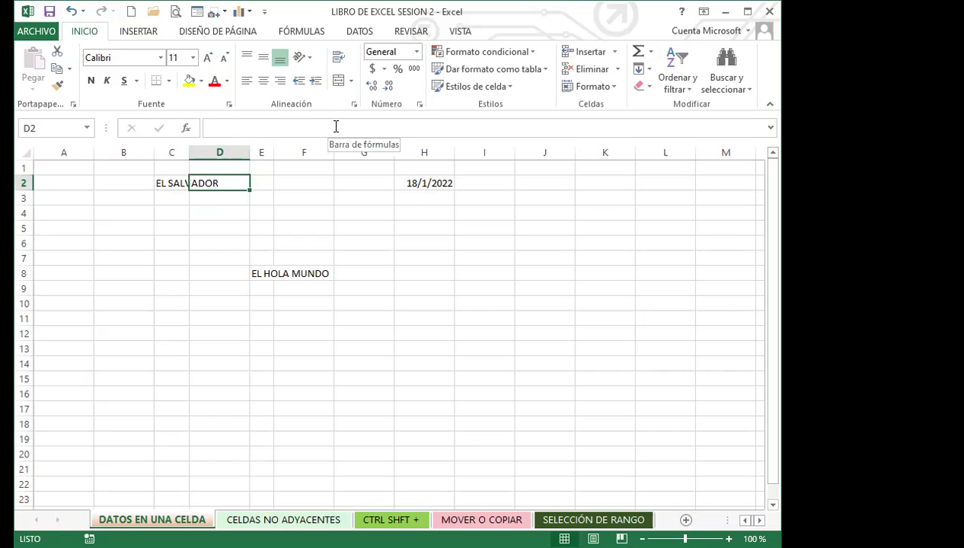
click(173, 187)
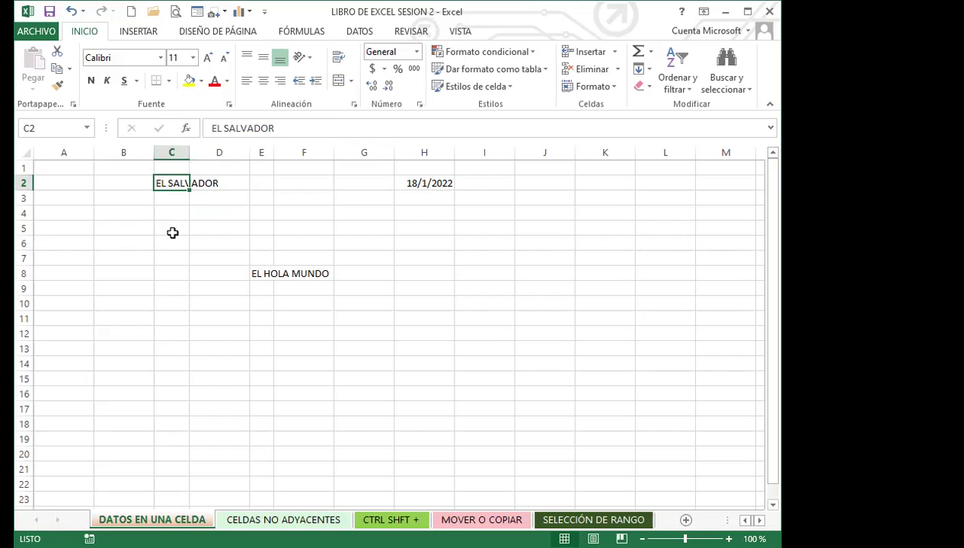
click(258, 184)
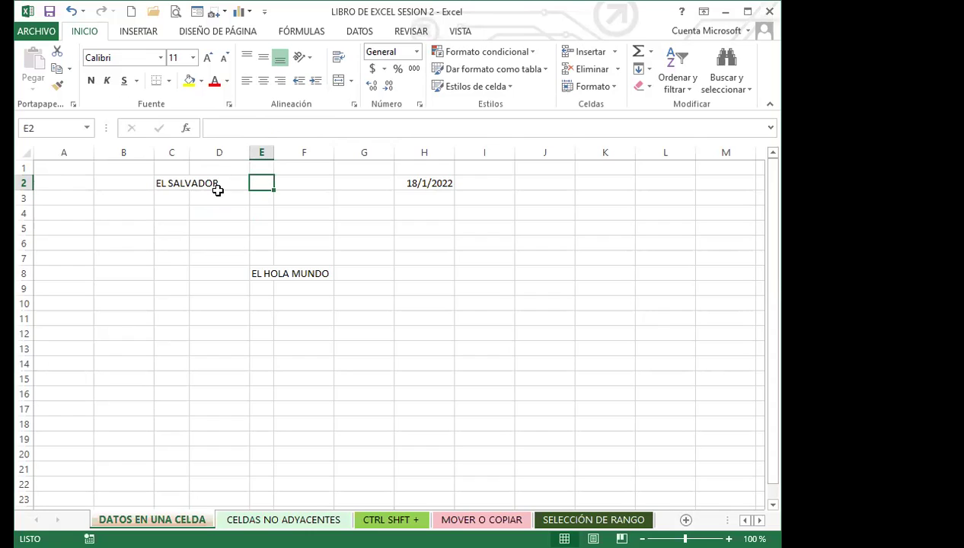
click(168, 185)
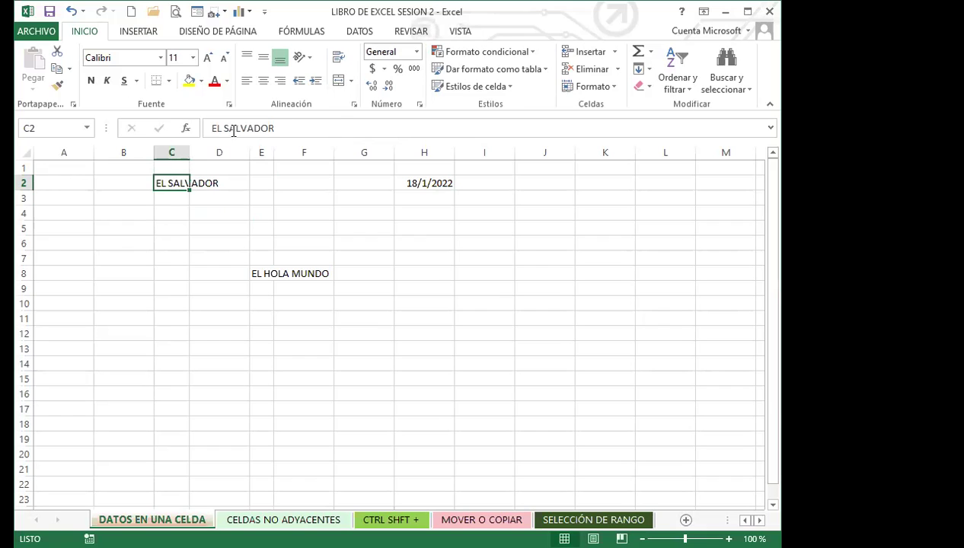
click(226, 184)
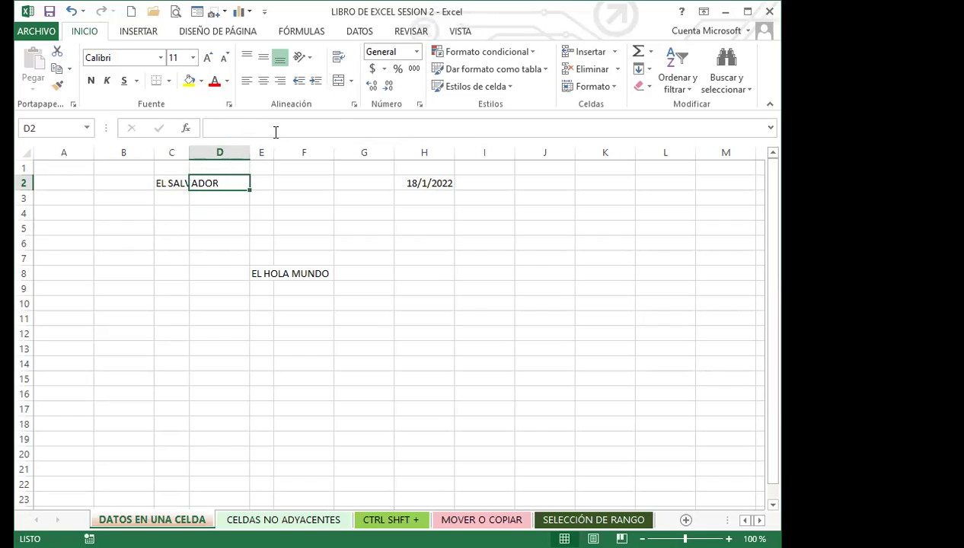
click(172, 184)
- Enter 123564 in cell D2, beside EL SALVADOR, and reselect the cell
click(241, 179)
text(123564)
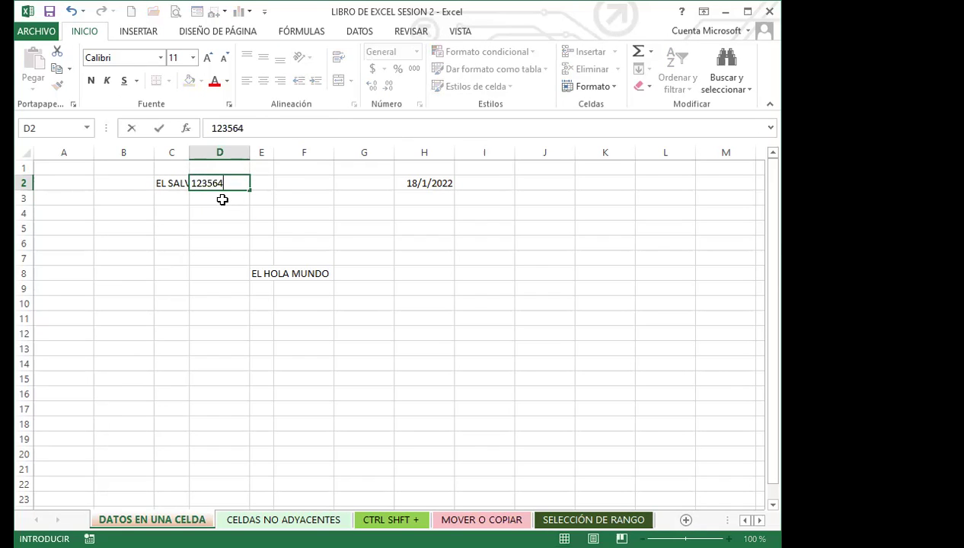
key(Return)
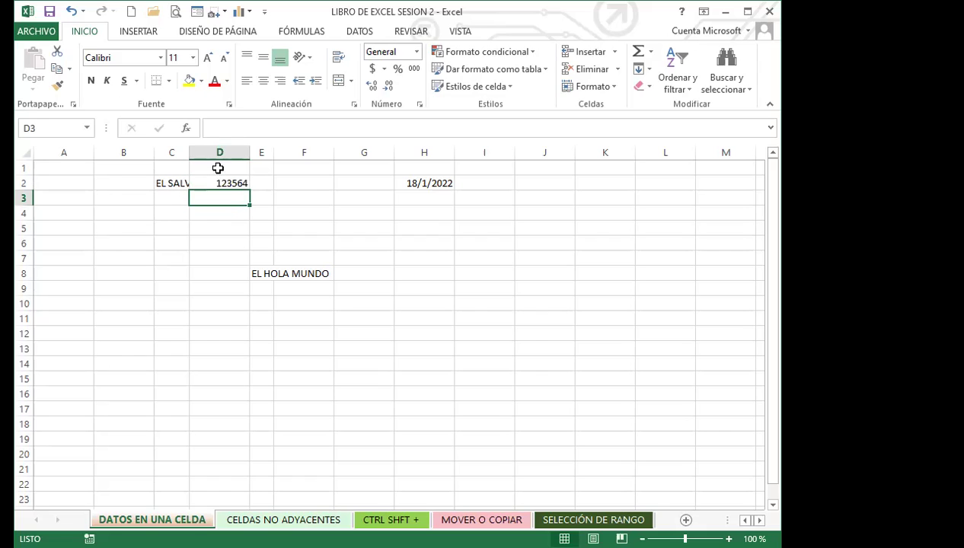
click(222, 183)
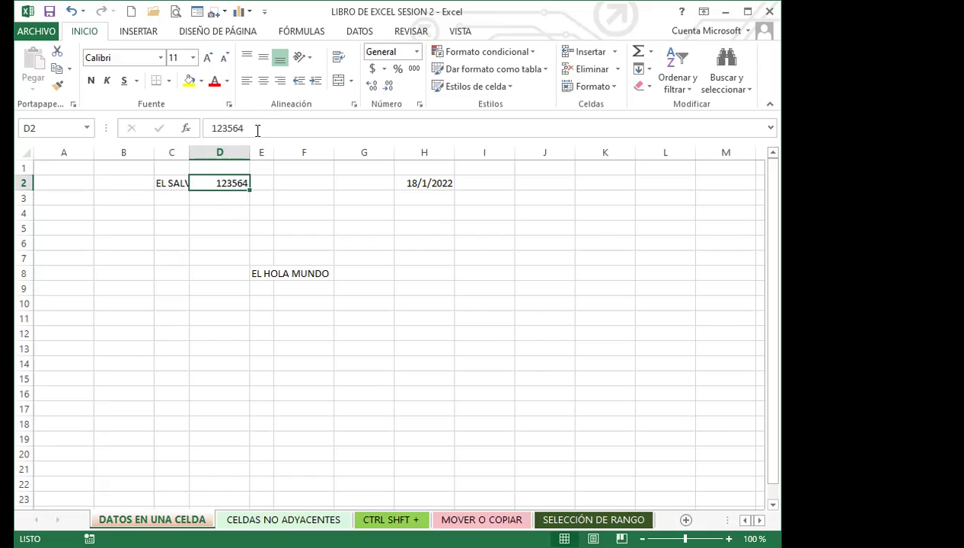
- Set the width of column C to 7
click(162, 182)
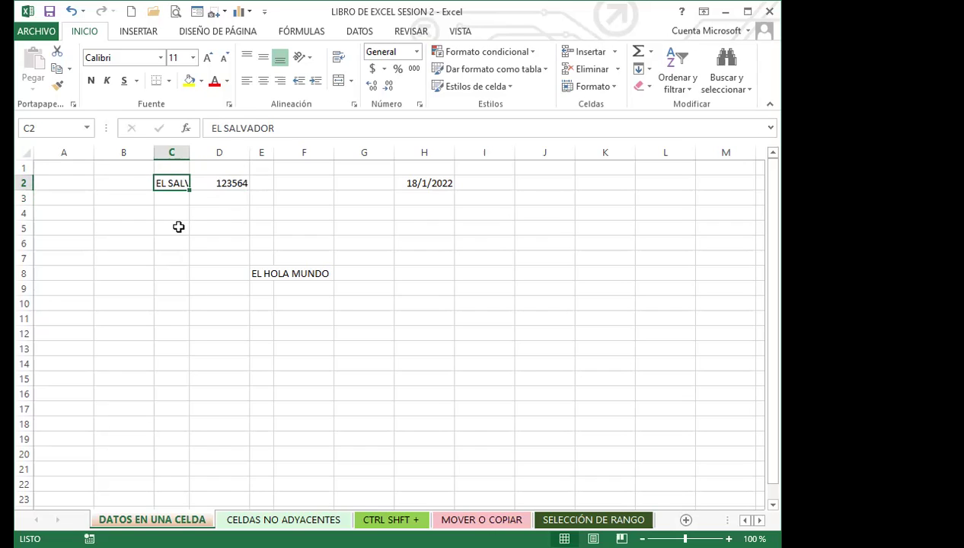
click(617, 90)
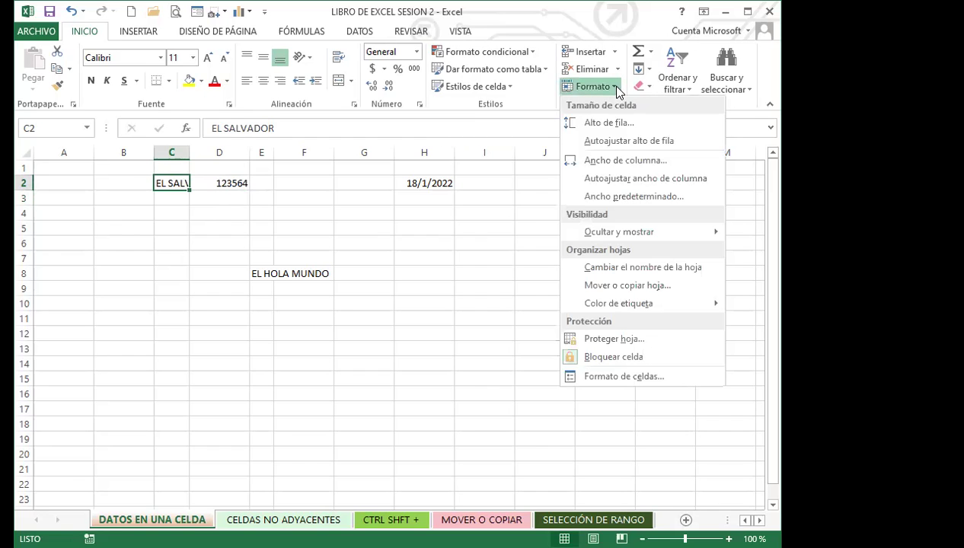
click(626, 161)
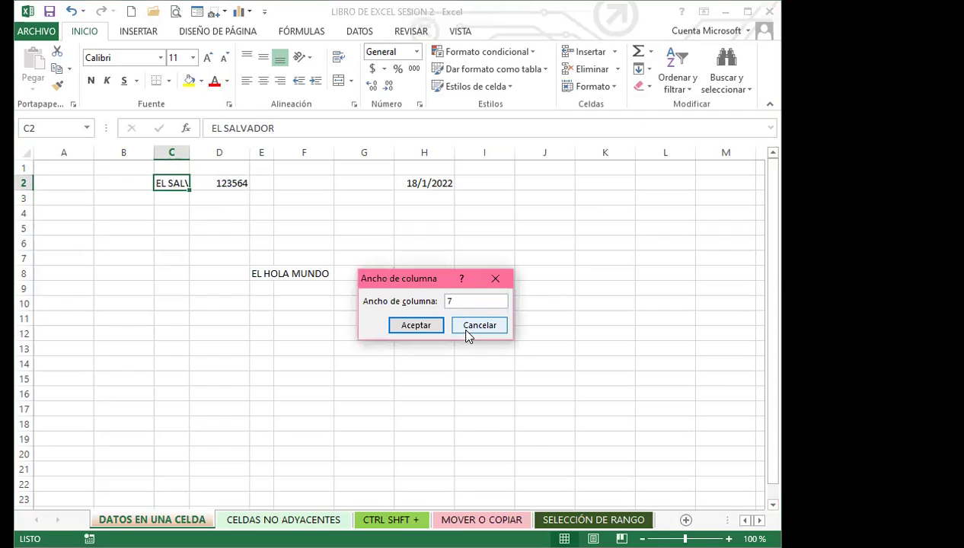
key(Return)
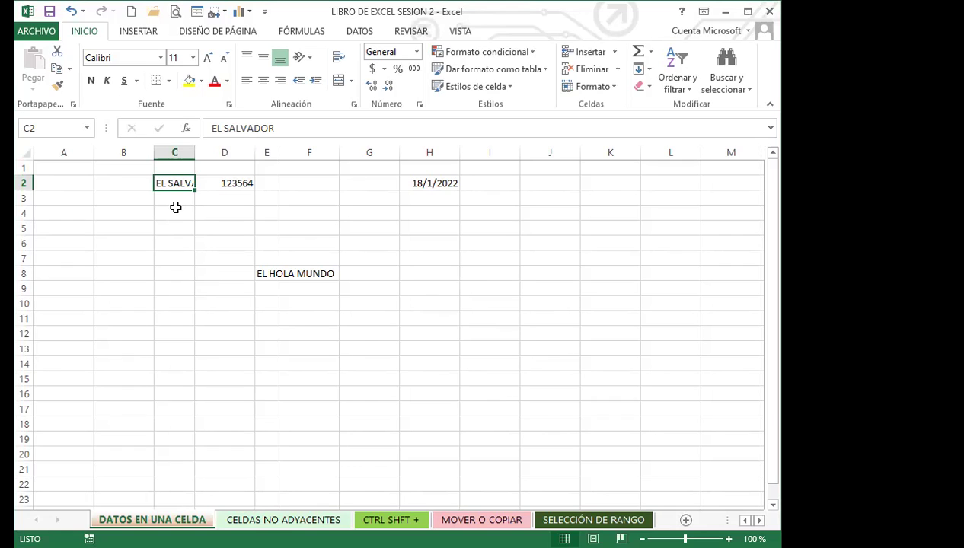
click(418, 252)
click(497, 238)
drag(545, 219, 553, 381)
drag(417, 258, 420, 275)
click(414, 263)
click(206, 224)
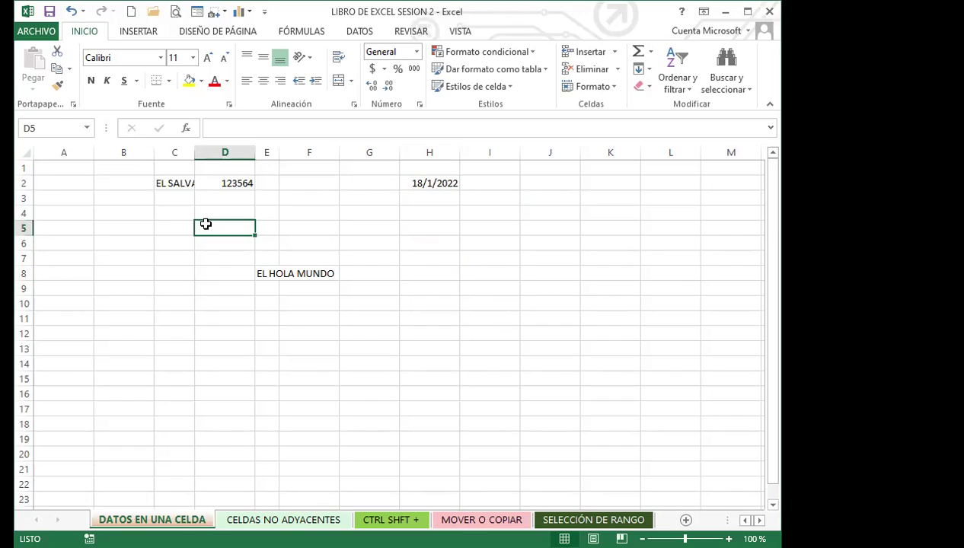
- Move the EL SALVADOR text from C2 to C12 and undo the move
click(169, 183)
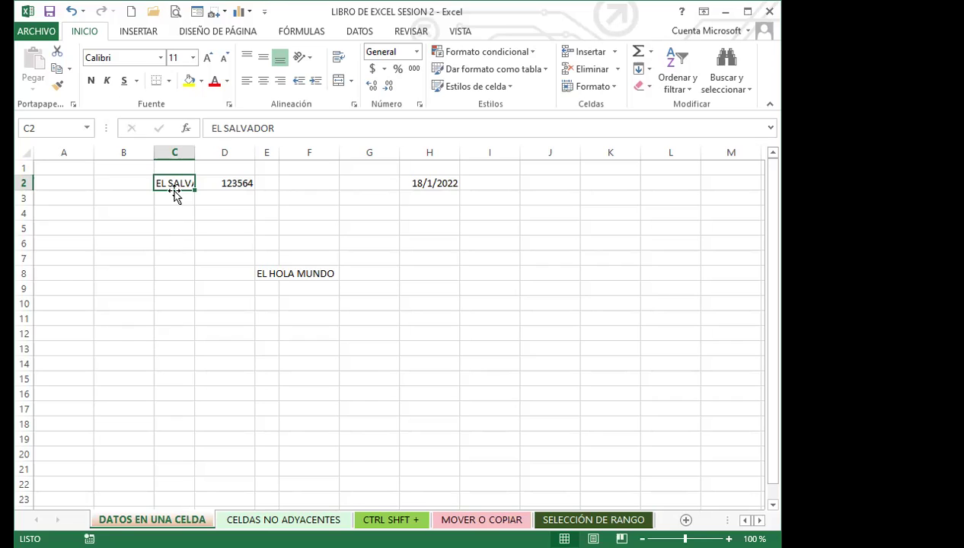
drag(174, 193, 229, 334)
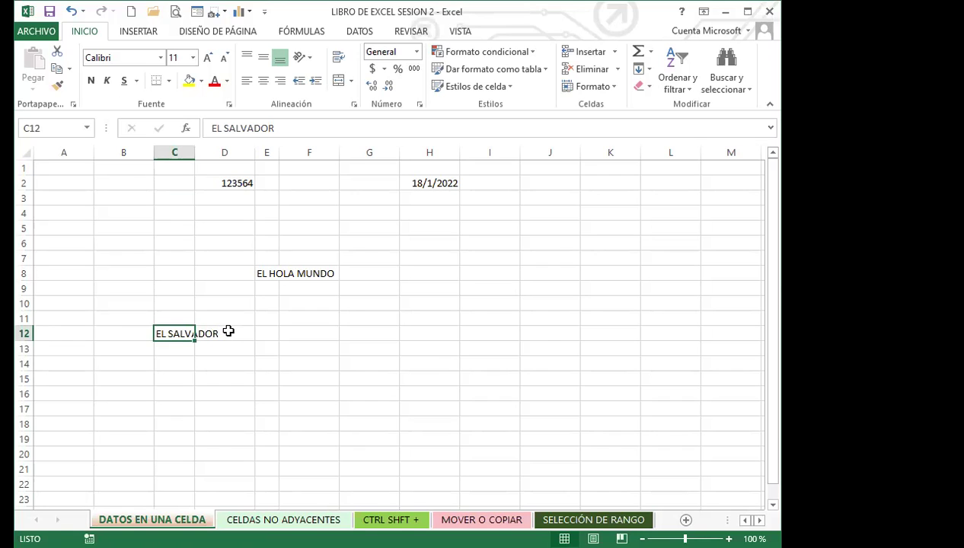
key(ctrl+z)
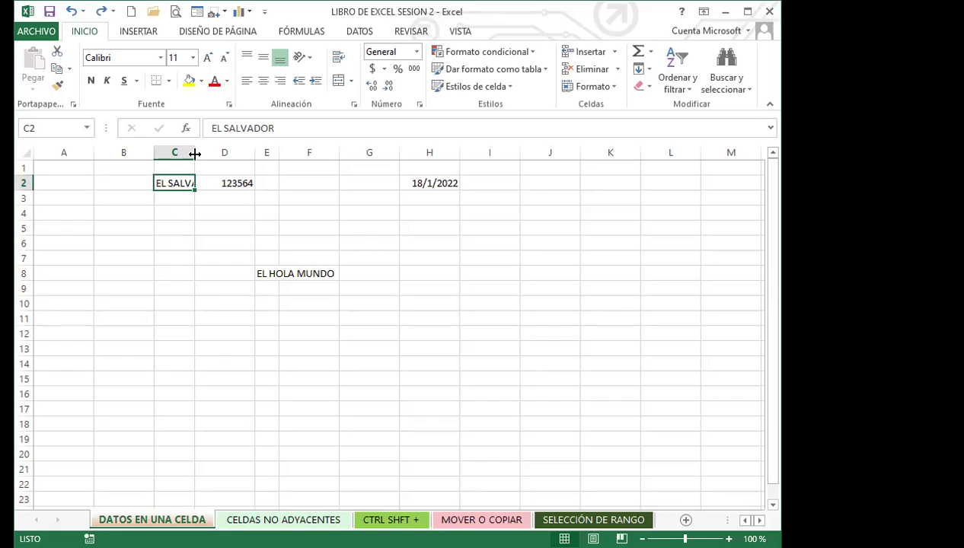
- Try widening column C by hand and autofitting it to EL SALVADOR, undoing each width change
drag(195, 154, 219, 153)
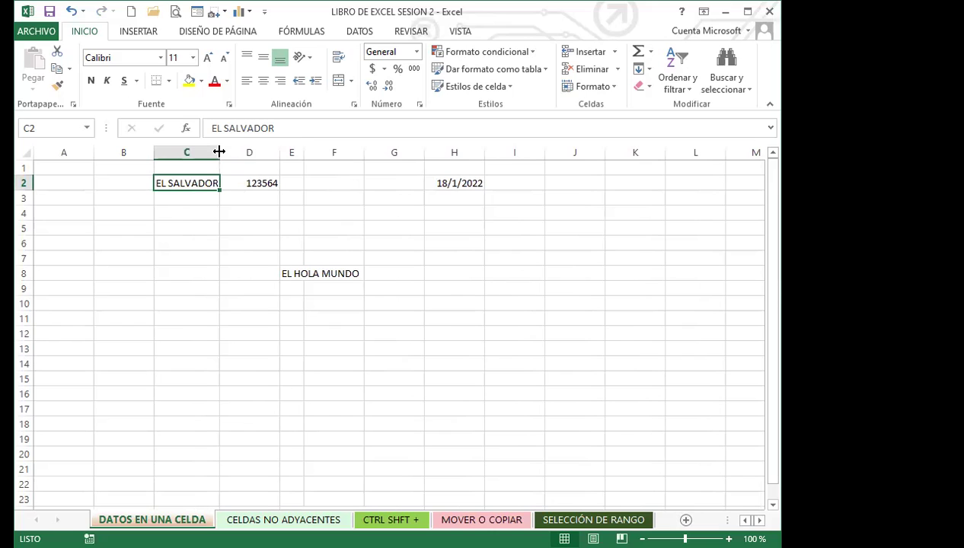
key(ctrl+z)
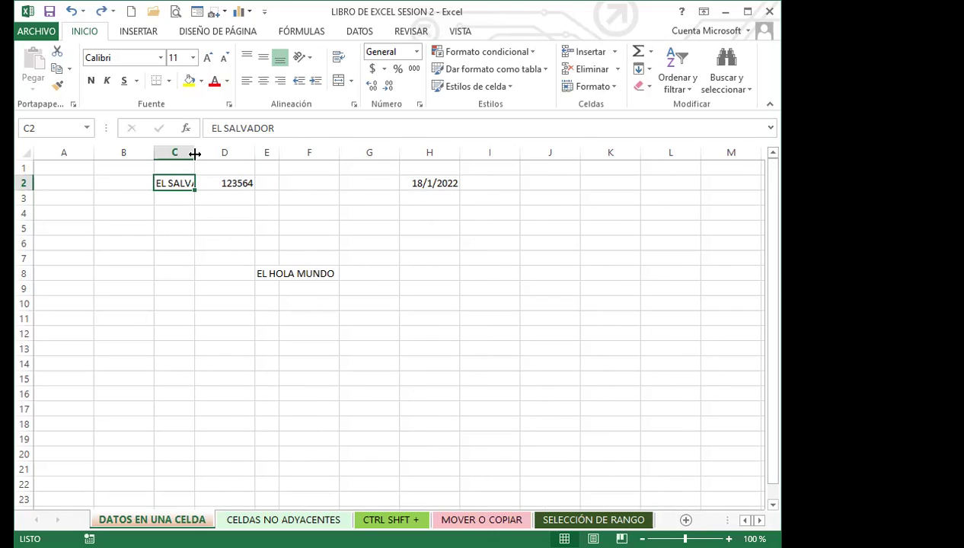
double_click(195, 154)
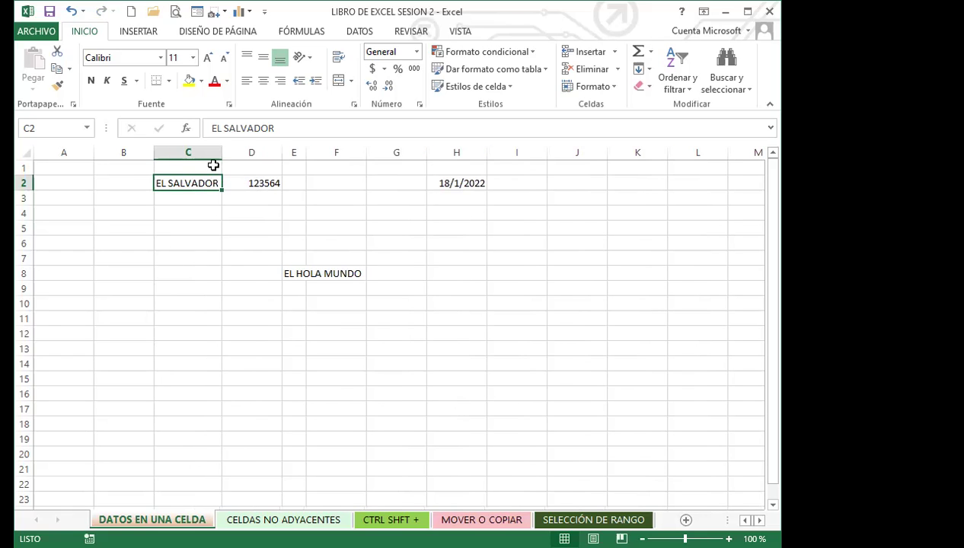
key(ctrl+z)
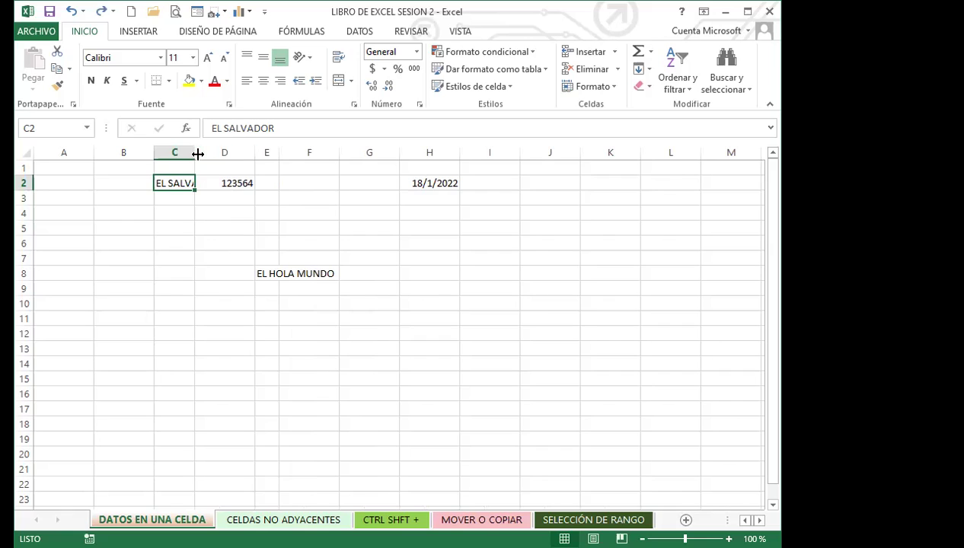
double_click(195, 154)
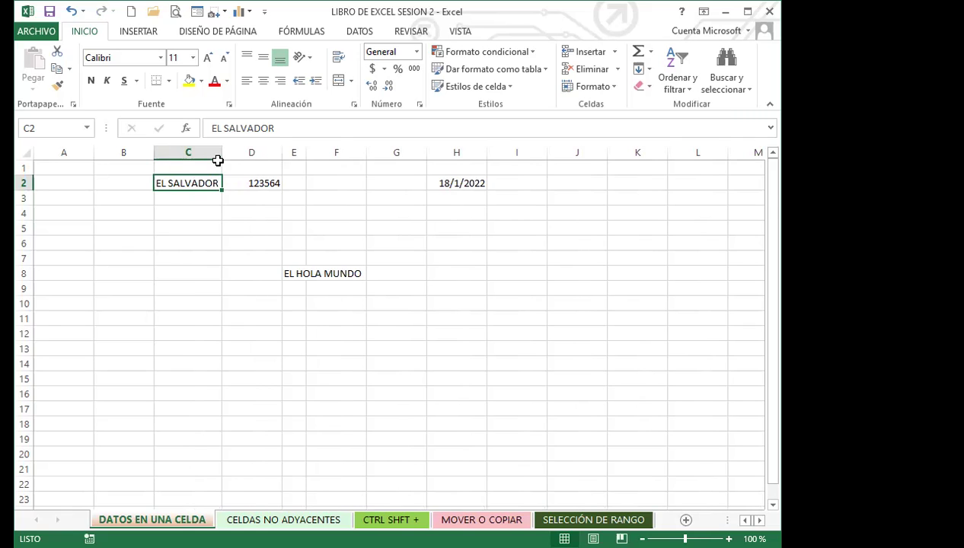
key(ctrl+z)
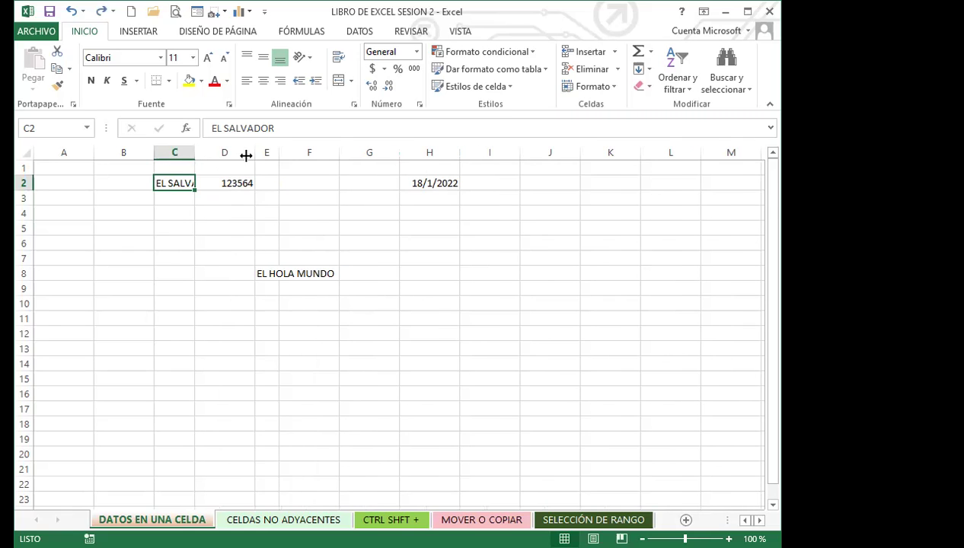
- Autofit the widths of columns C and E to their text contents
drag(195, 155, 275, 156)
double_click(196, 155)
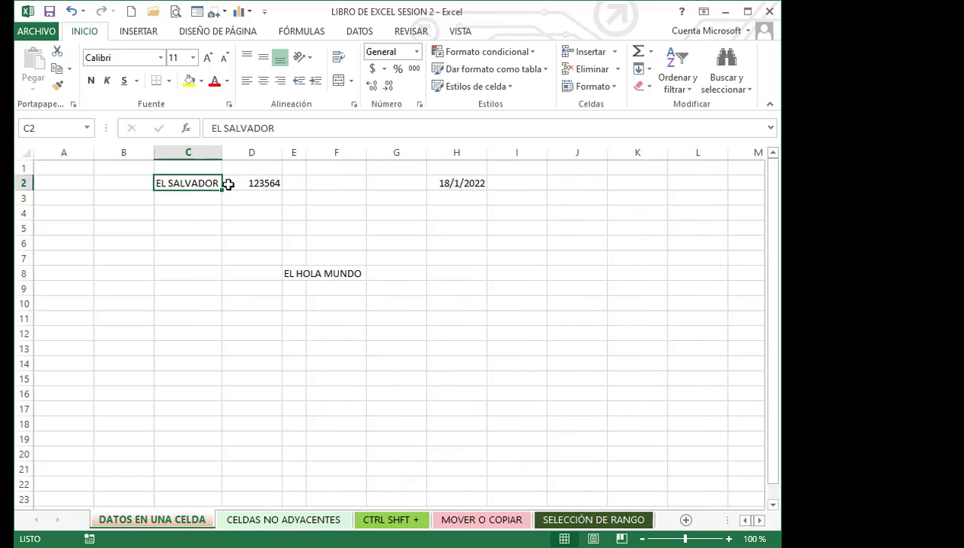
click(308, 276)
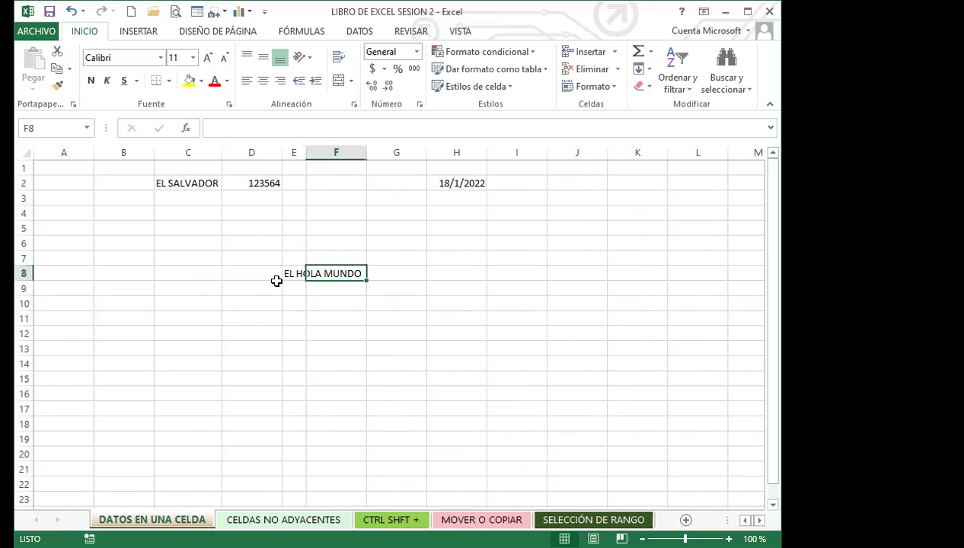
click(296, 276)
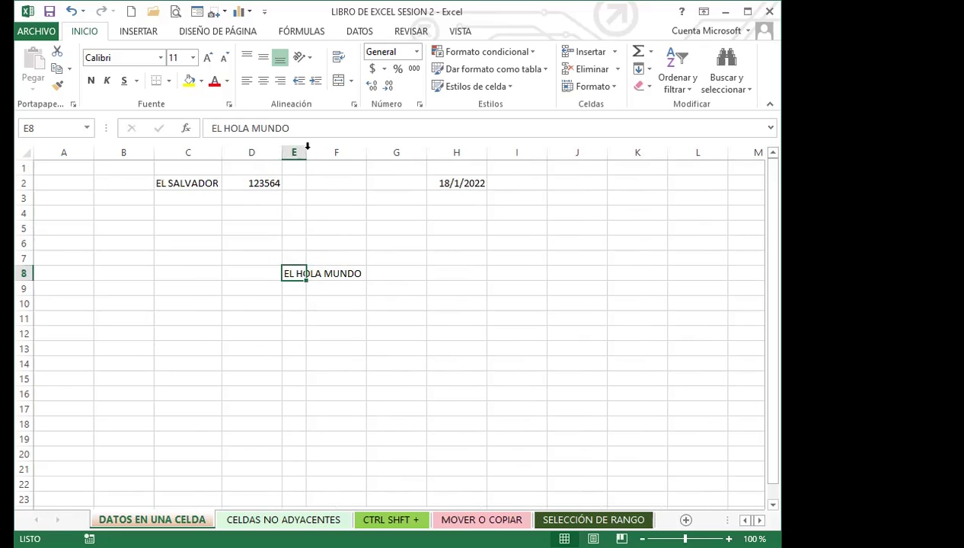
double_click(307, 148)
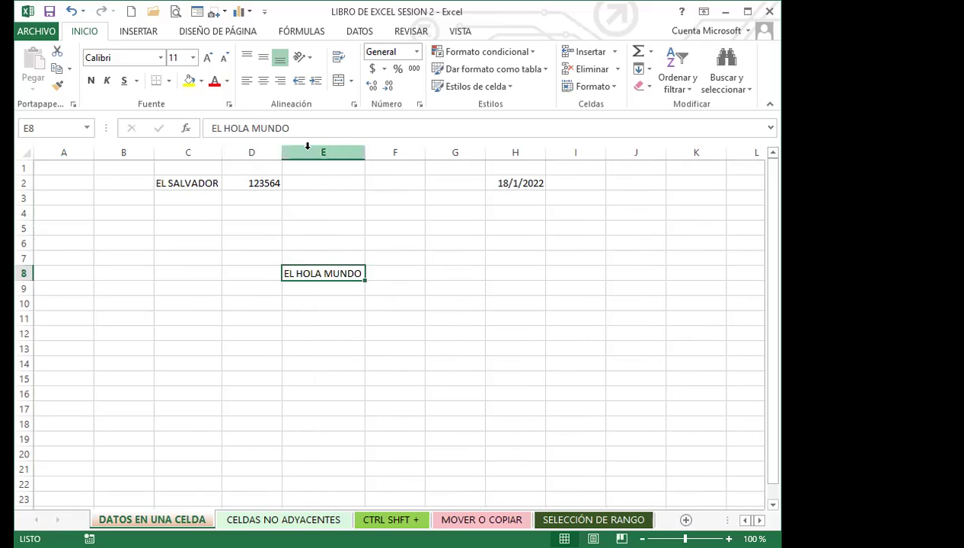
- Remove the word EL from the start of cell E8, keeping HOLA MUNDO, and reselect the cell
click(221, 129)
key(BackSpace)
key(BackSpace)
key(BackSpace)
key(Return)
click(314, 273)
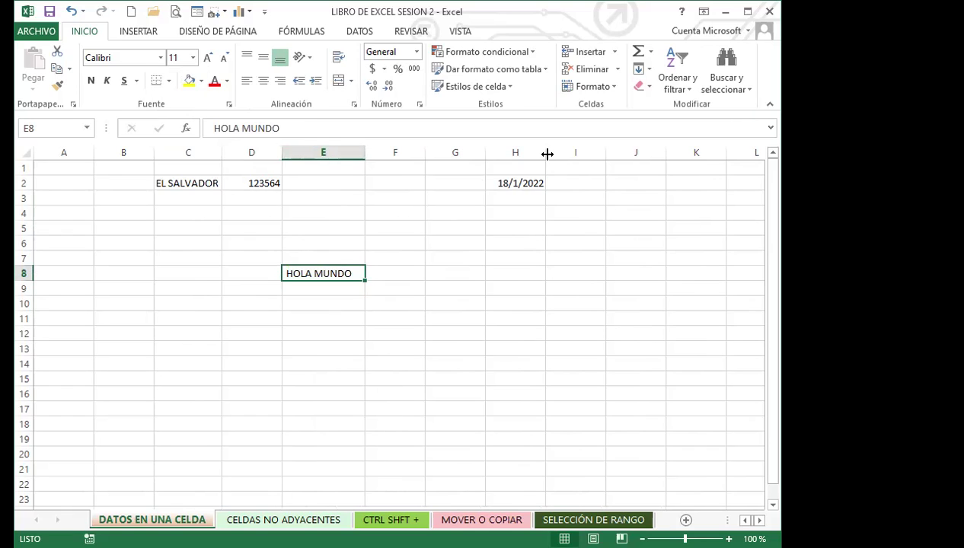
- Autofit the width of column H to its date and select cell D8
double_click(545, 154)
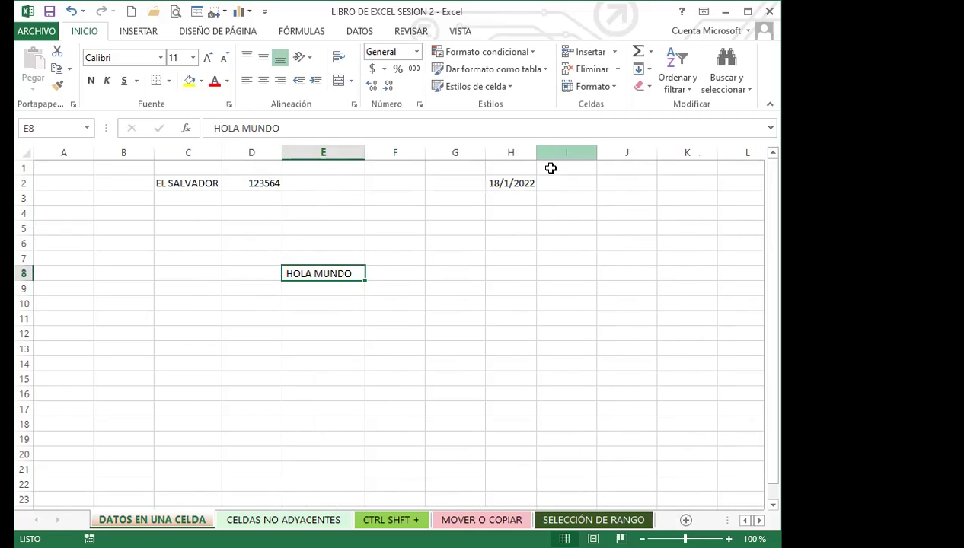
click(513, 227)
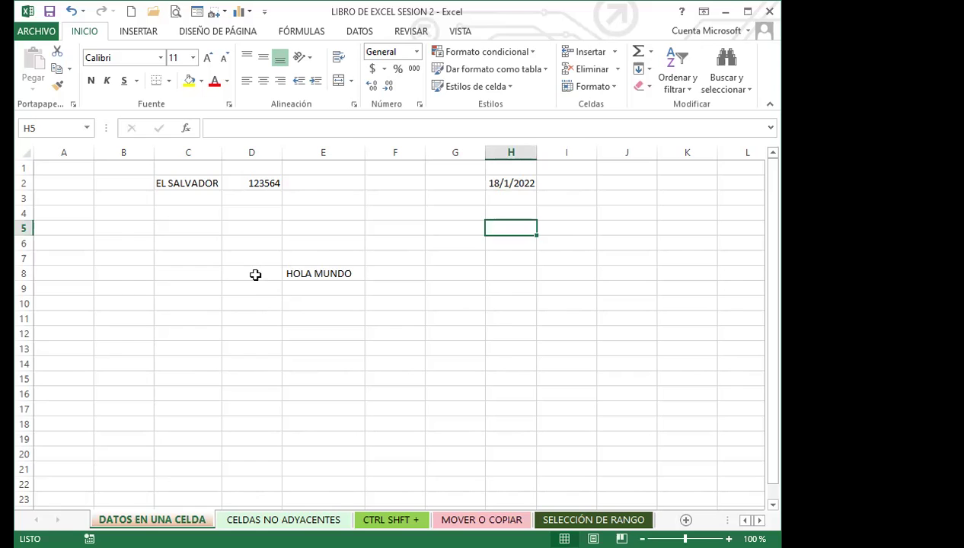
click(253, 273)
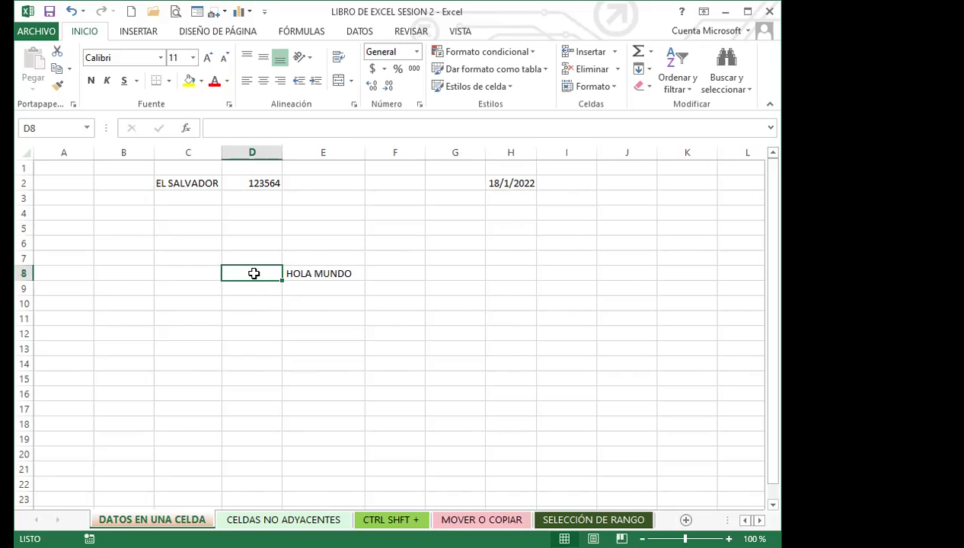
drag(127, 185, 536, 362)
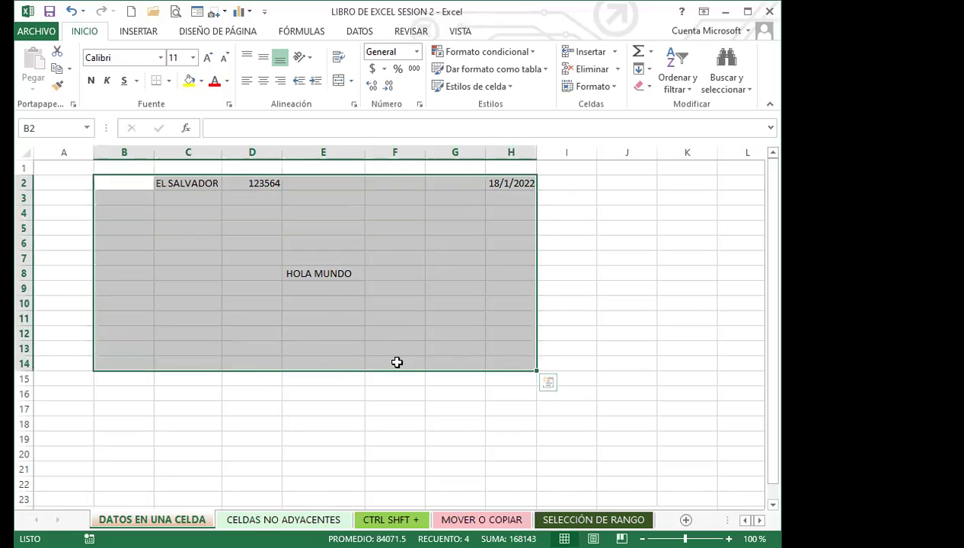
click(397, 362)
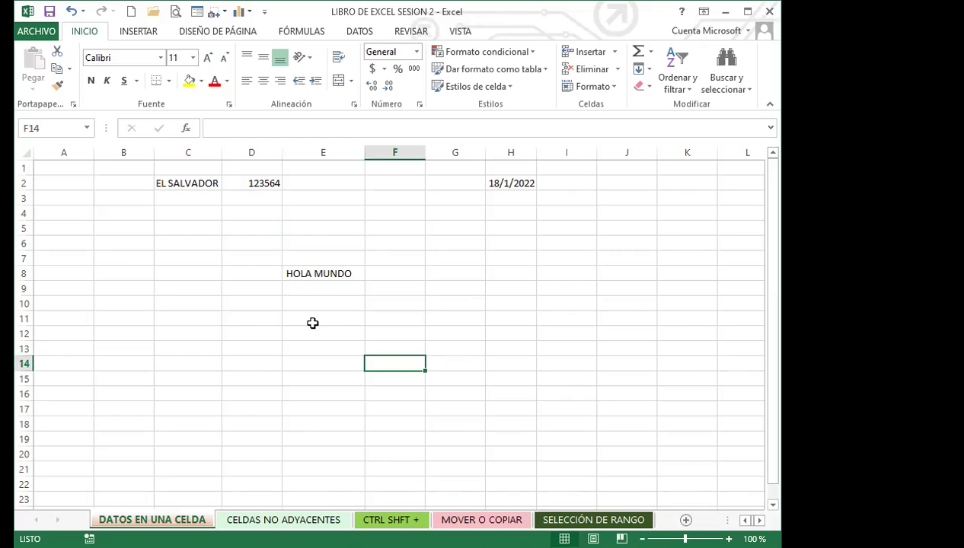
click(312, 323)
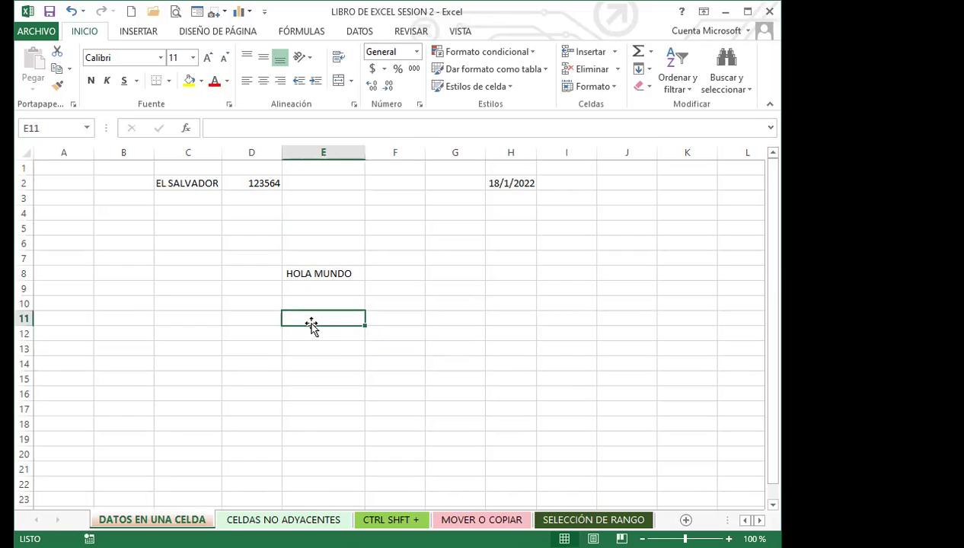
click(312, 275)
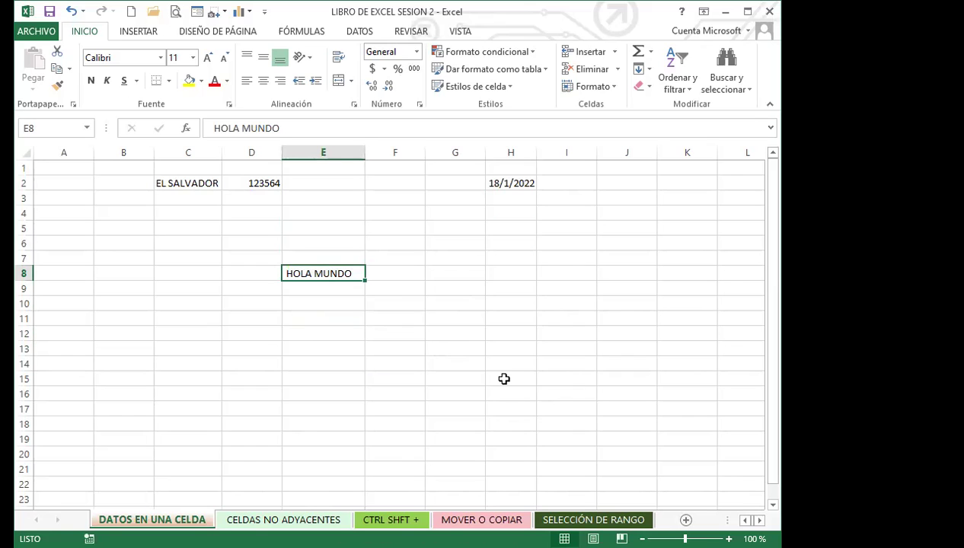
click(313, 314)
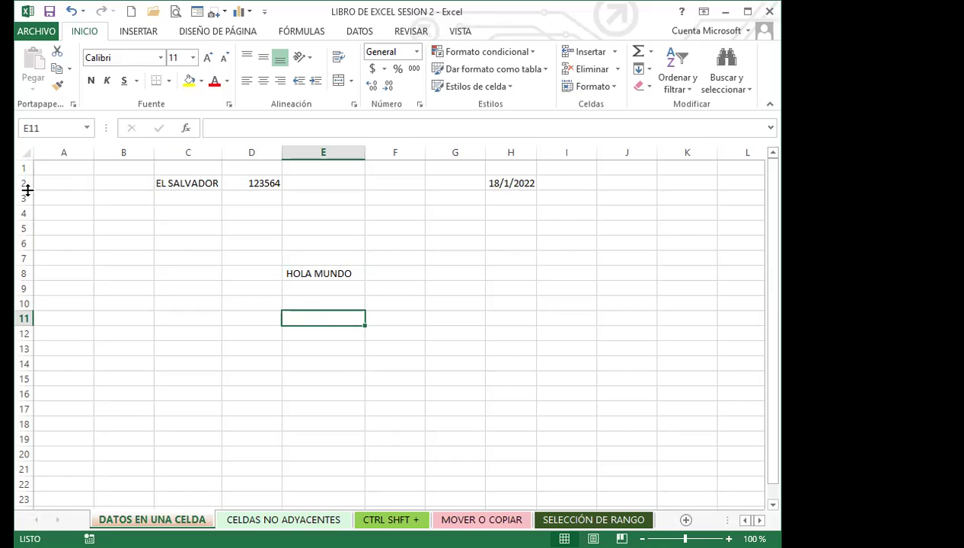
- Increase the height of row 2 by hand to about three normal rows and select the EL SALVADOR cell
drag(27, 191, 25, 224)
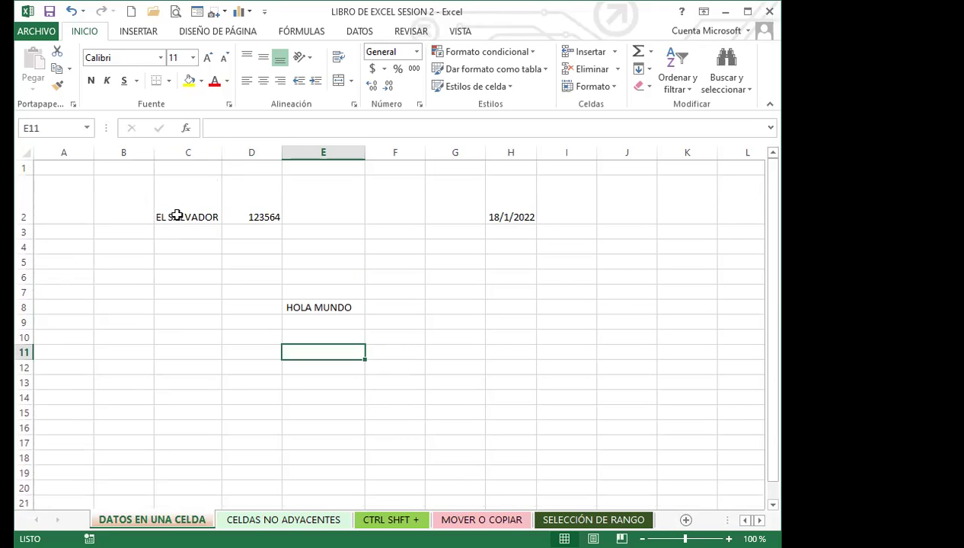
click(192, 209)
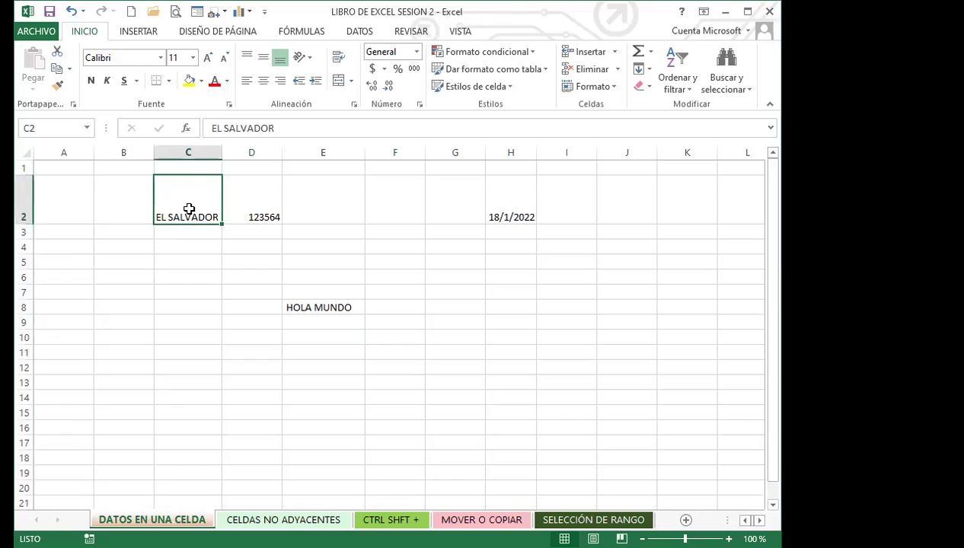
click(189, 252)
click(191, 196)
- Center the contents of cells C2:D2 both horizontally and vertically, and reselect the cells to check their alignment
drag(181, 206, 243, 206)
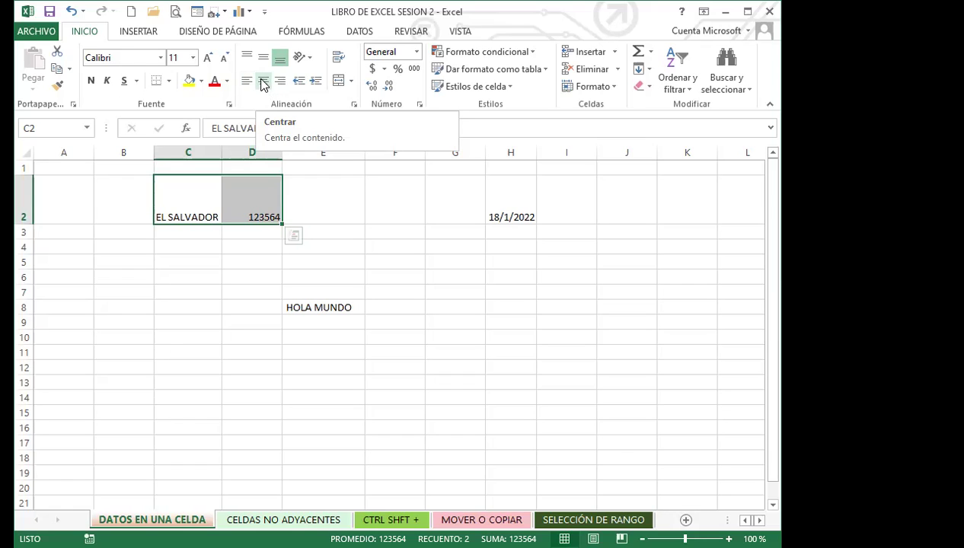
click(263, 82)
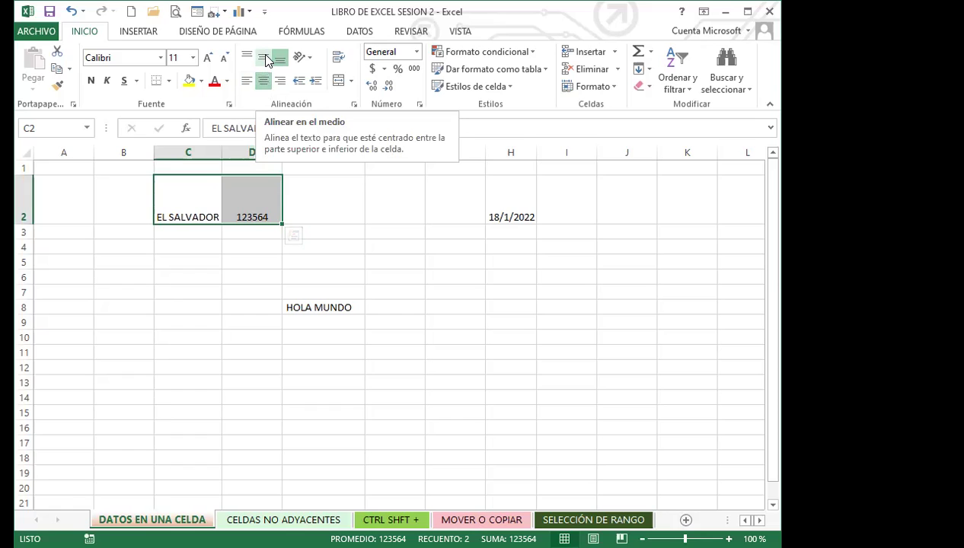
click(267, 61)
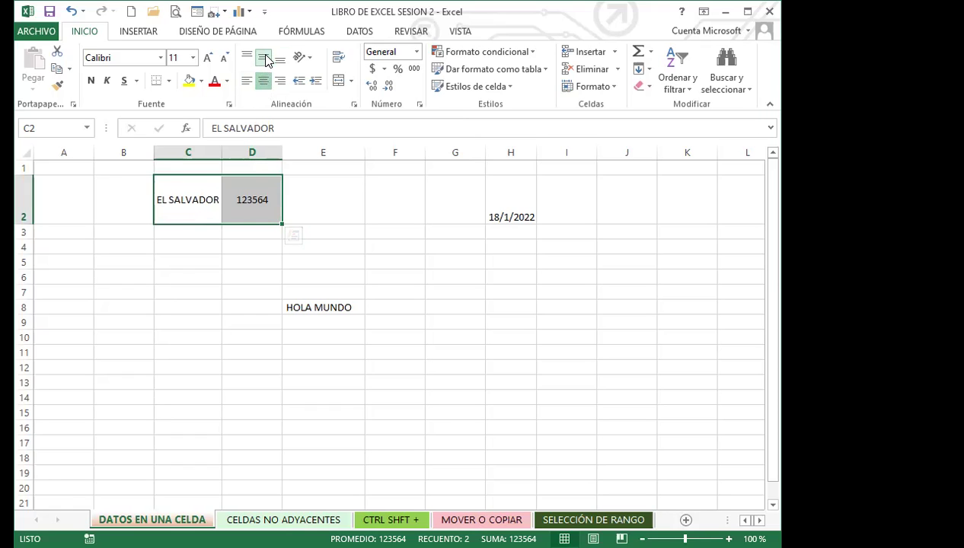
click(237, 247)
drag(200, 220, 250, 215)
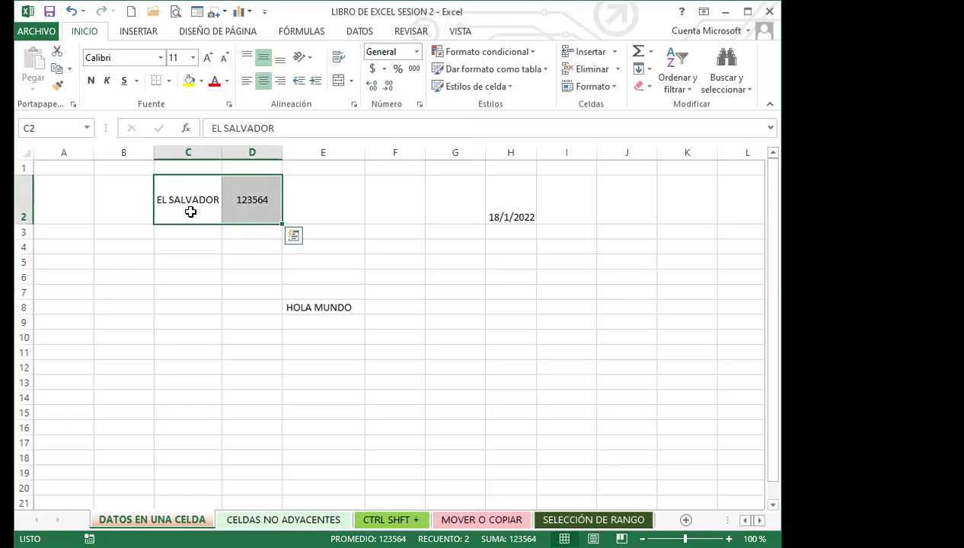
click(240, 281)
click(179, 208)
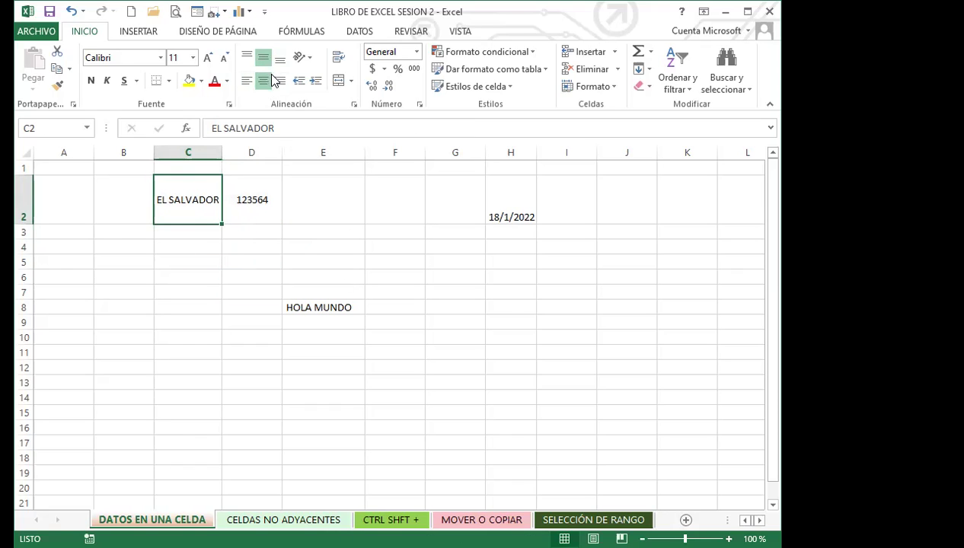
click(206, 275)
- Apply horizontal centering and middle vertical alignment to the whole range C2:H2, including the date
drag(173, 204, 510, 216)
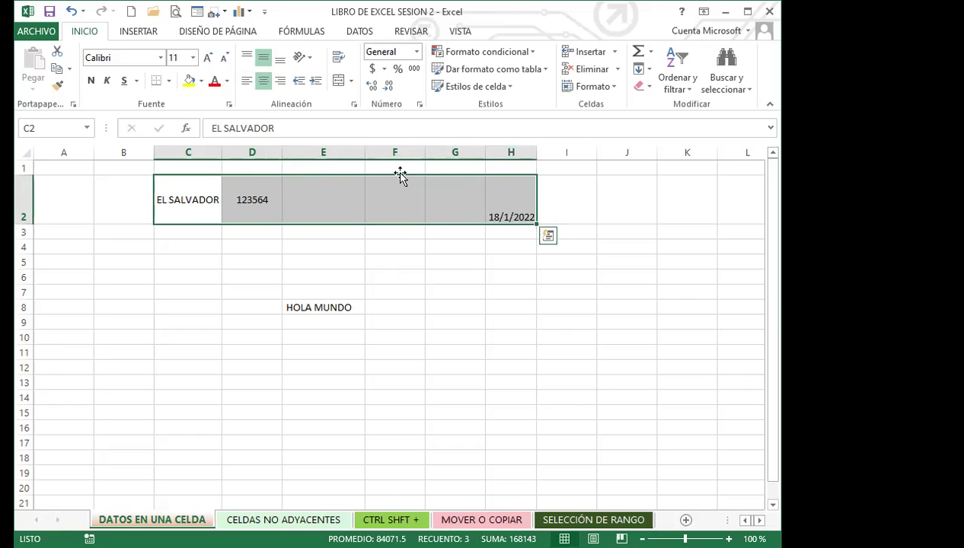
click(263, 80)
click(264, 58)
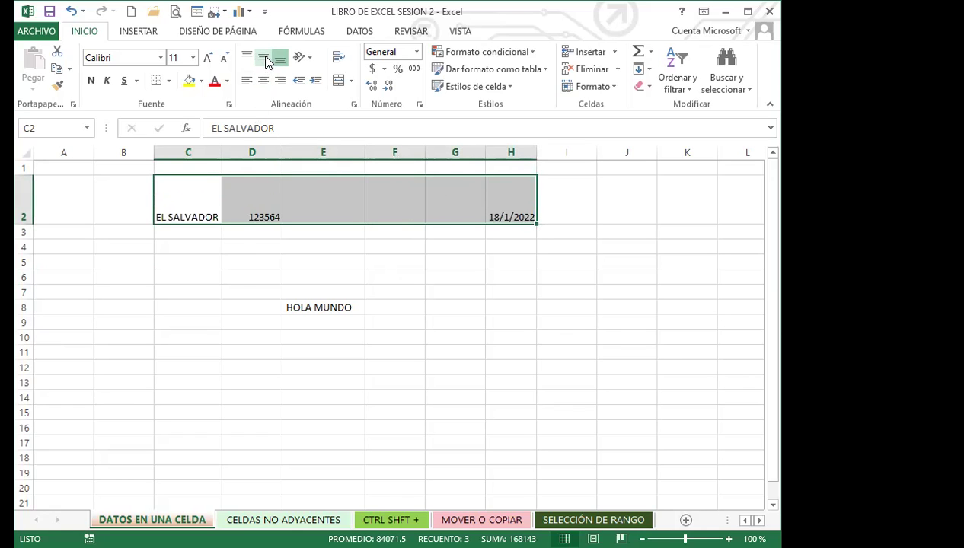
click(264, 58)
click(263, 80)
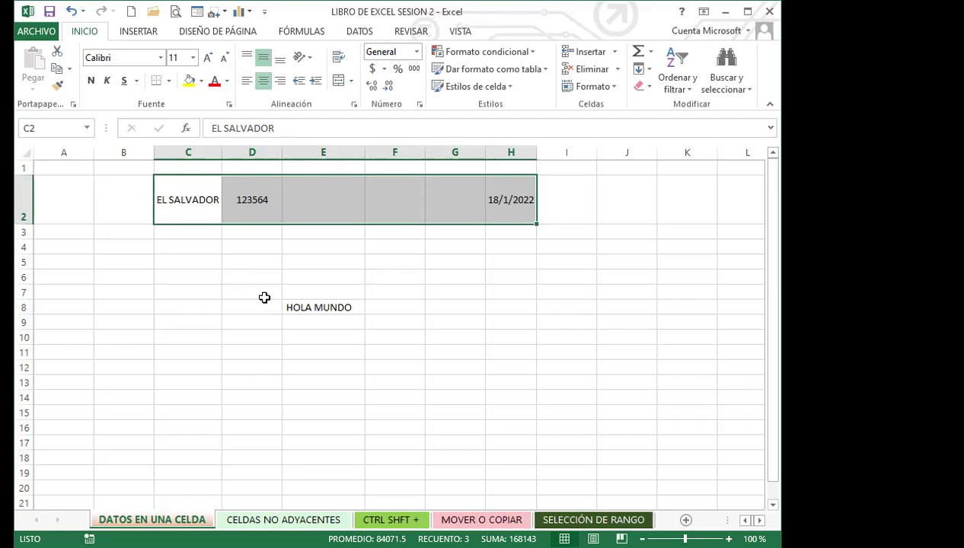
click(243, 279)
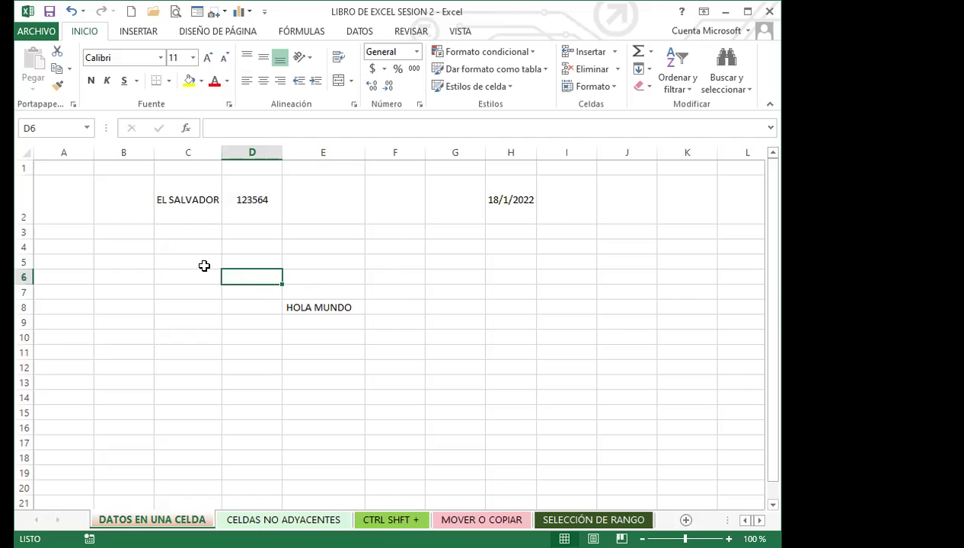
- Widen column D slightly by hand and look over the cell size options, closing them by selecting HOLA MUNDO
drag(189, 209, 495, 303)
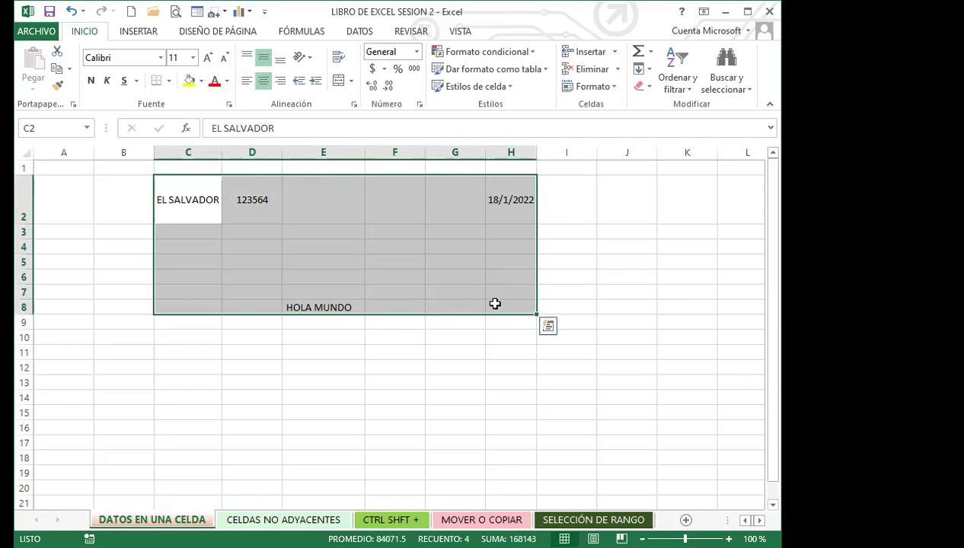
click(364, 332)
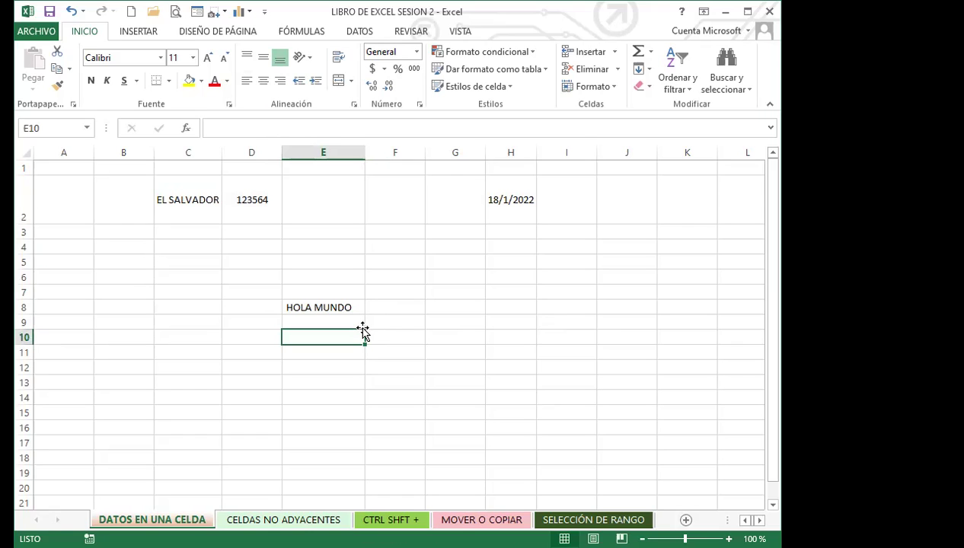
drag(281, 155, 306, 161)
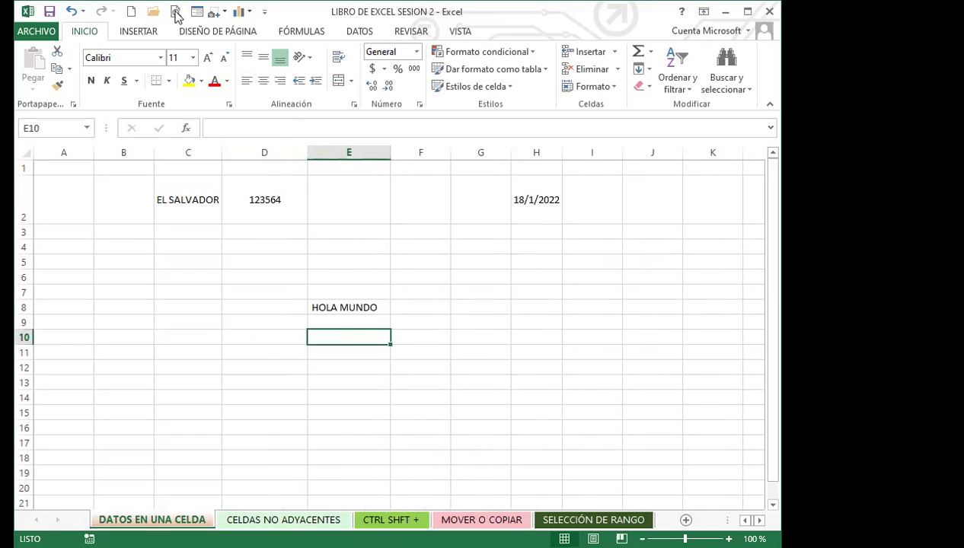
click(609, 88)
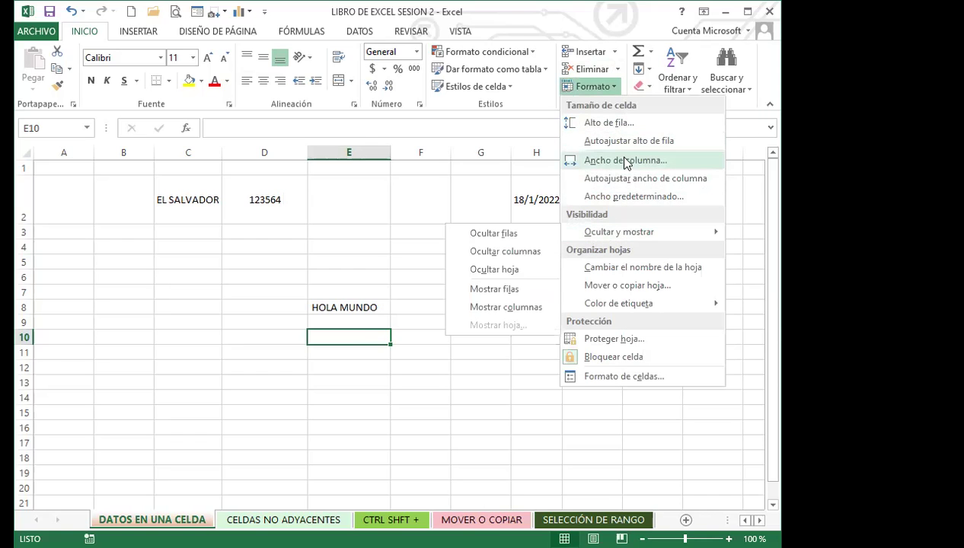
click(360, 307)
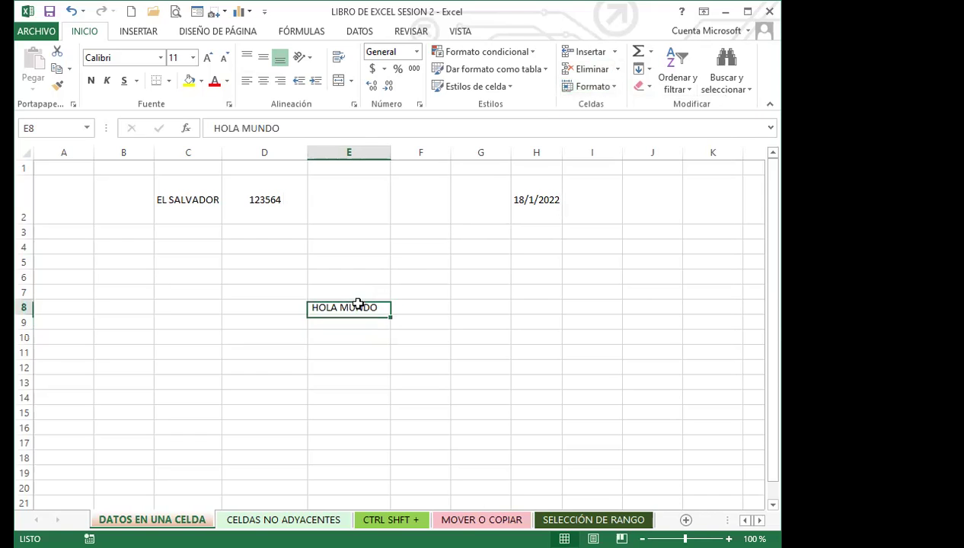
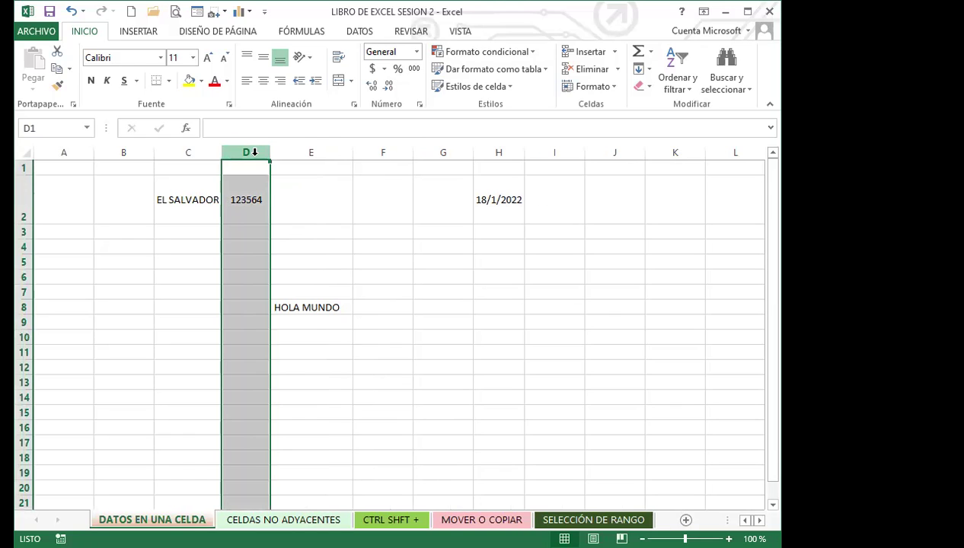
- Give the columns of C2:H2 uneven widths by hand, narrowing C and E and widening D and F
click(295, 195)
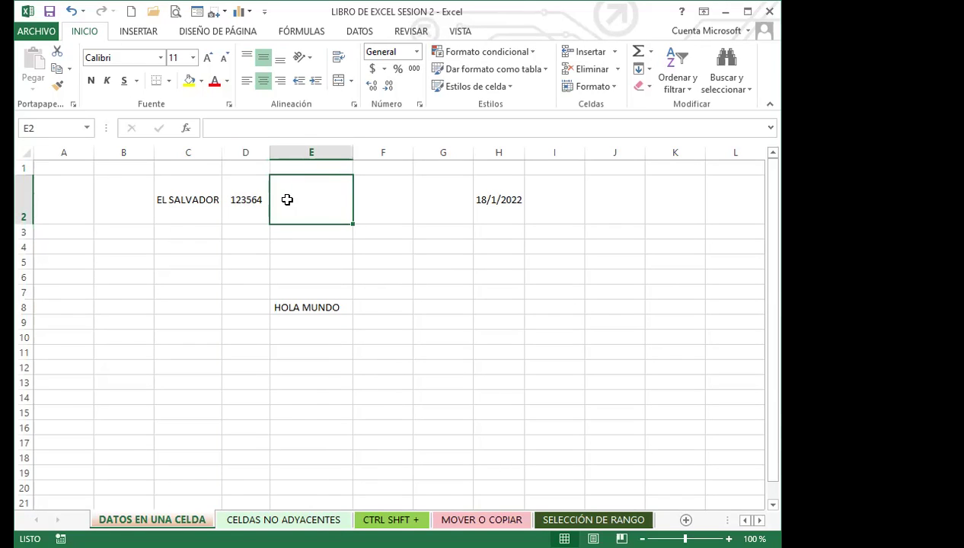
click(181, 201)
drag(191, 203, 502, 204)
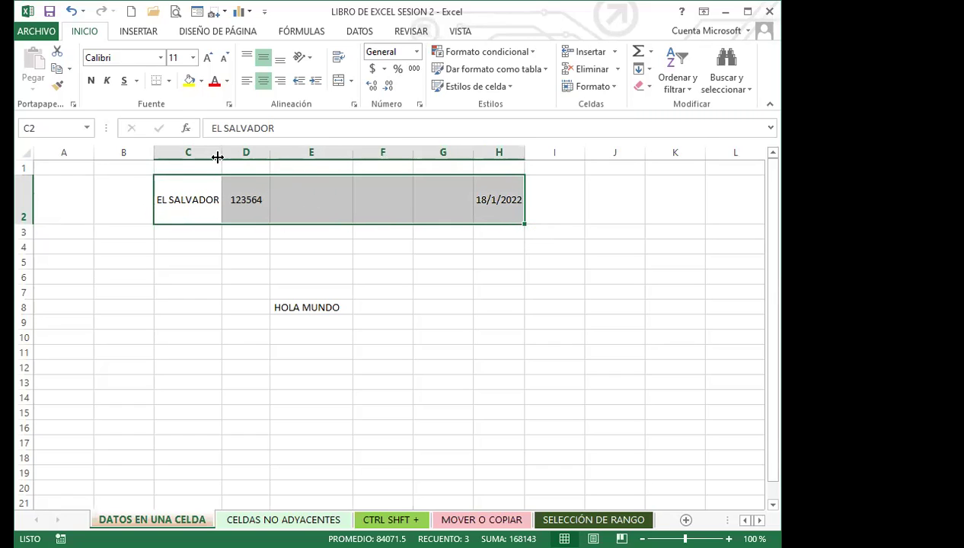
drag(223, 152, 176, 152)
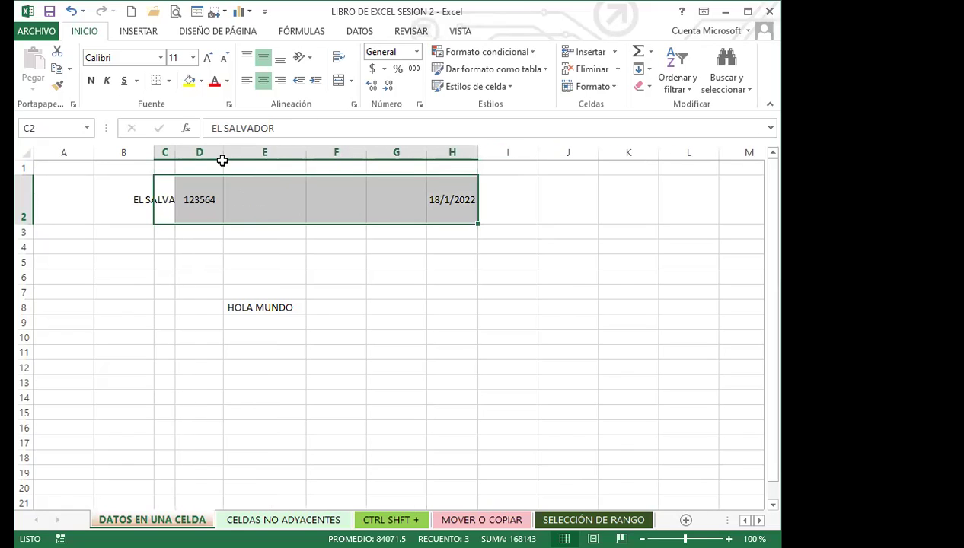
mouse_move(349, 154)
mouse_down()
mouse_move(362, 154)
mouse_move(350, 154)
mouse_up()
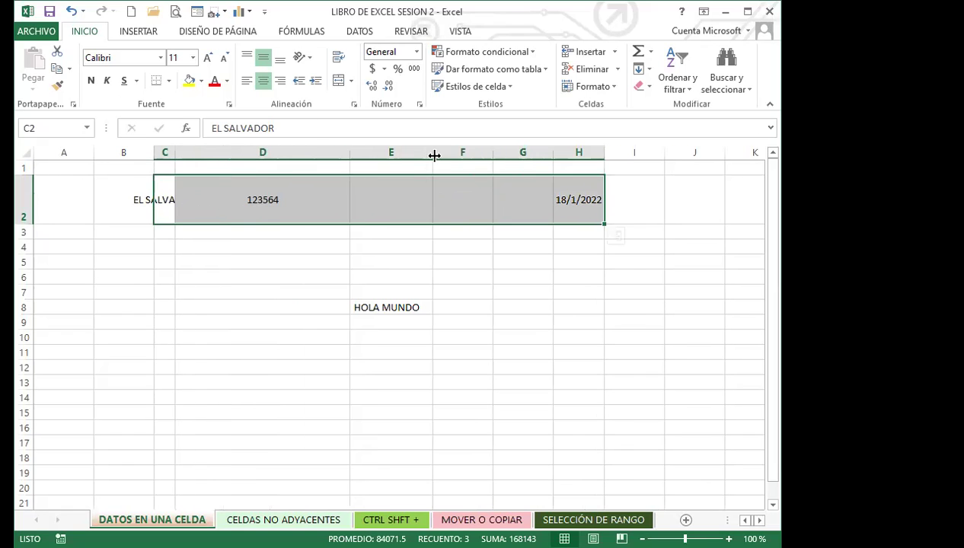
drag(434, 155, 380, 154)
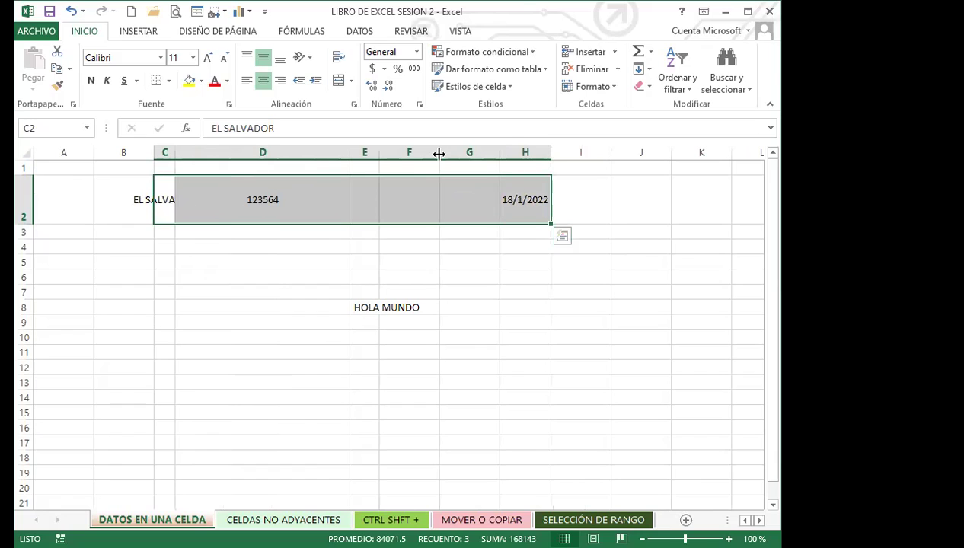
drag(594, 153, 654, 152)
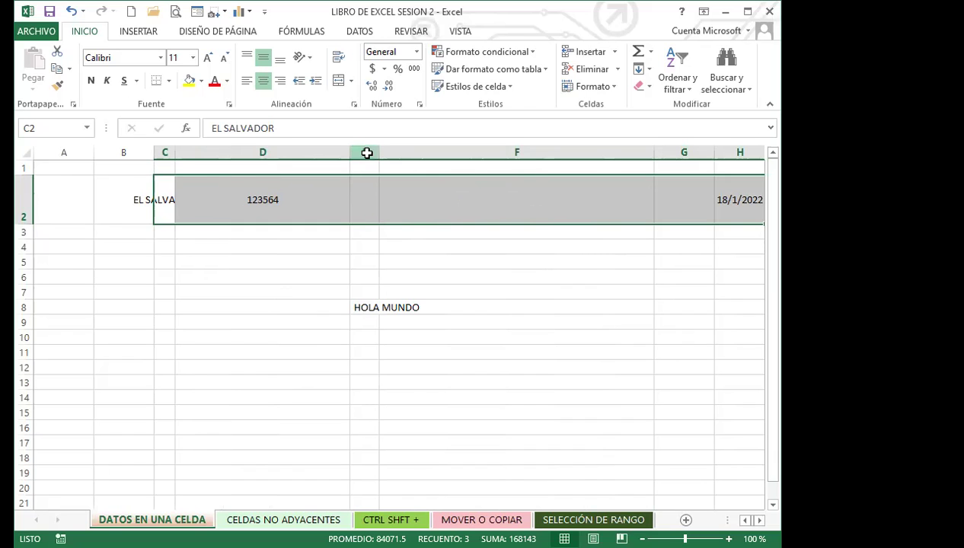
click(365, 152)
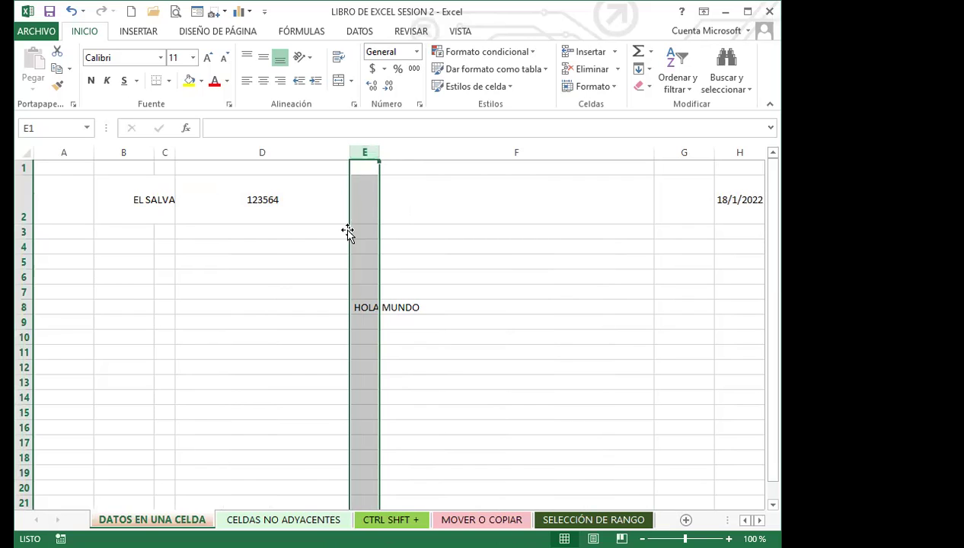
click(326, 219)
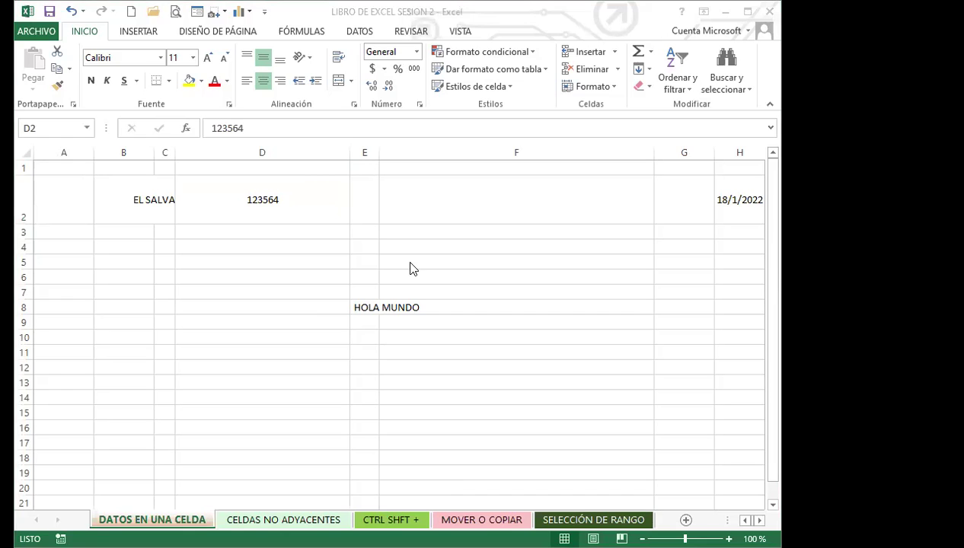
click(371, 307)
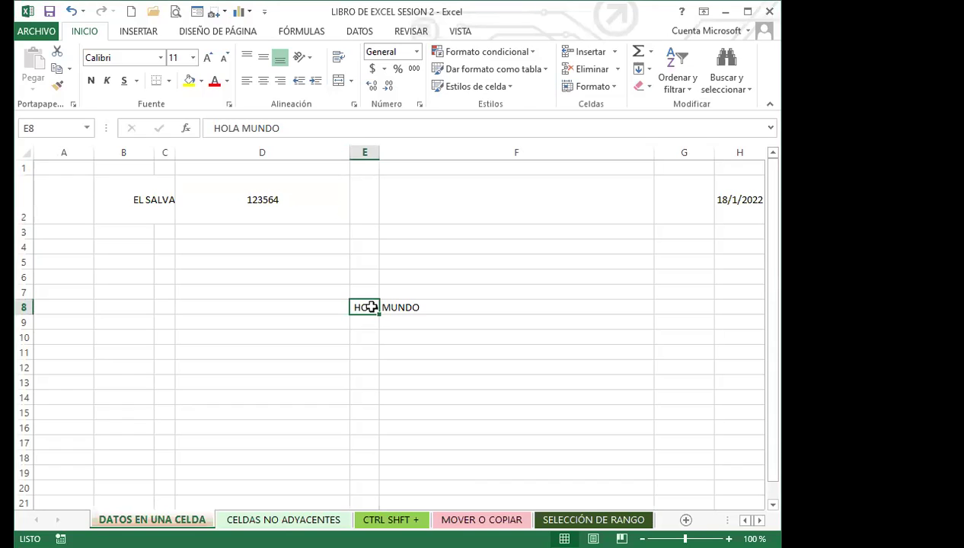
click(314, 290)
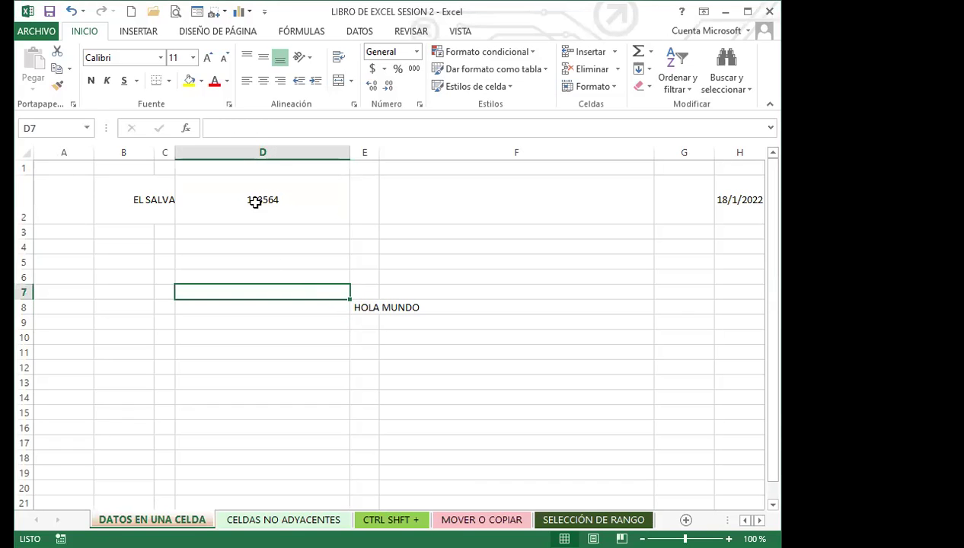
click(276, 149)
ctrl+click(426, 152)
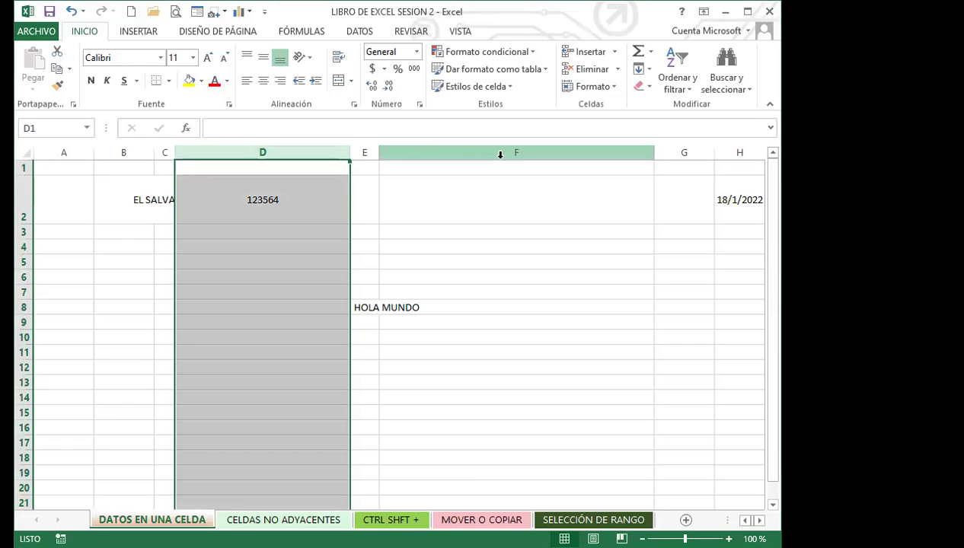
click(396, 232)
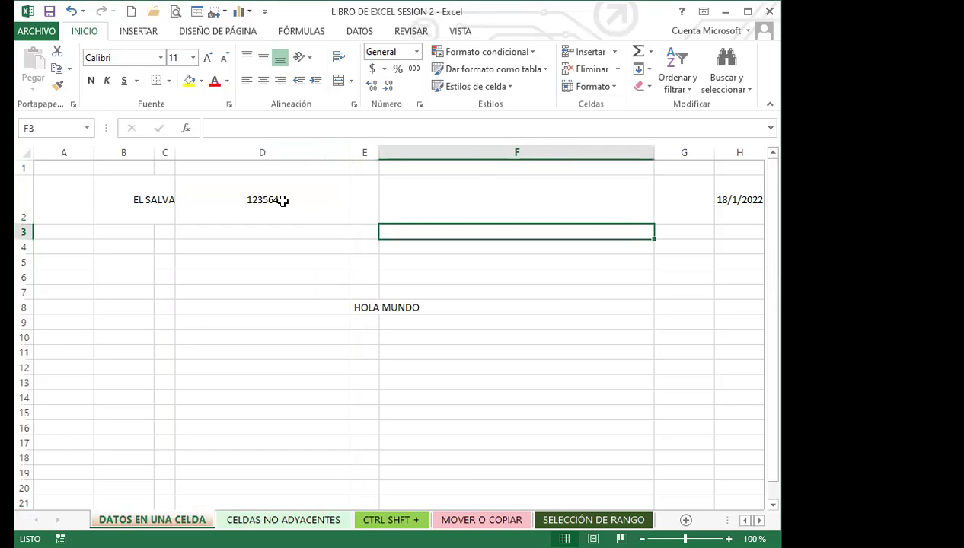
- Narrow column D and widen column E by hand, and select cell F3
click(267, 151)
drag(348, 157, 397, 156)
click(461, 233)
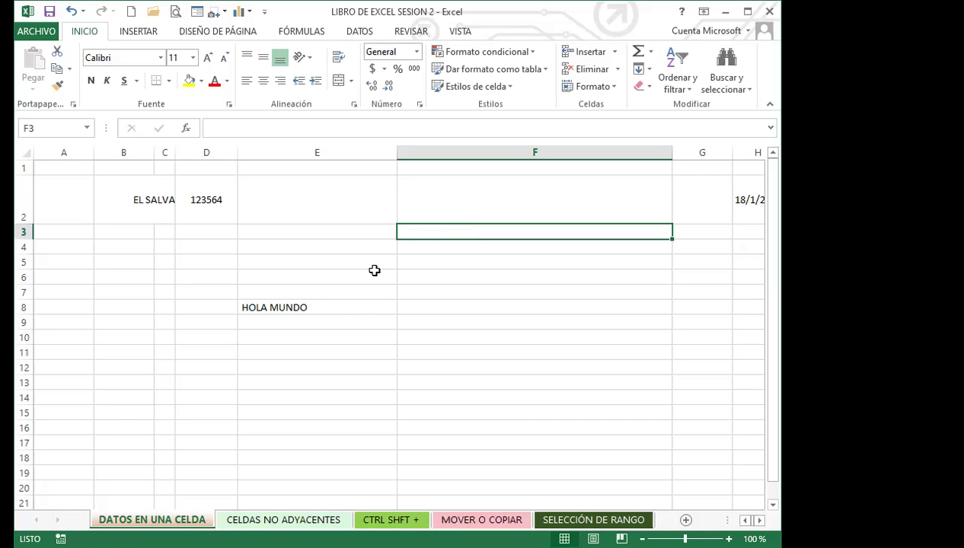
click(341, 308)
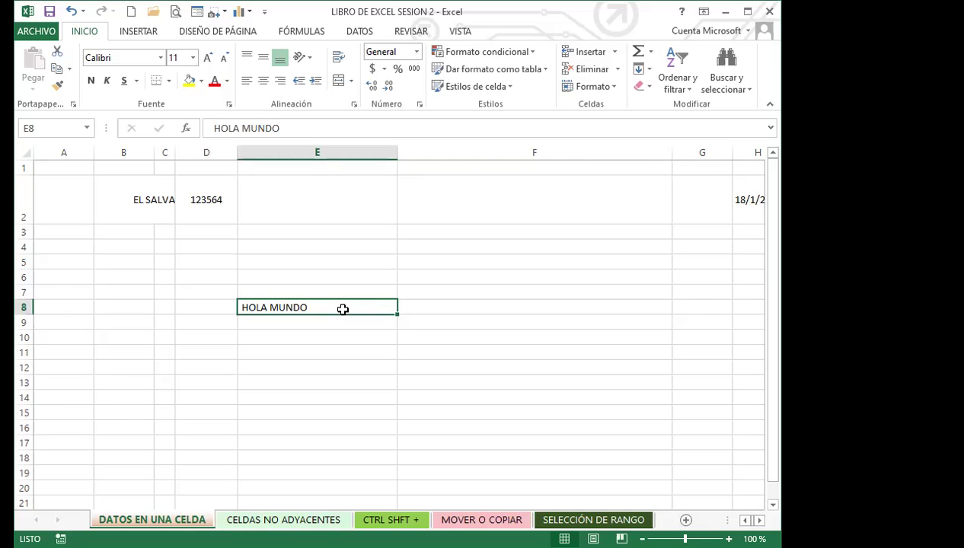
click(336, 335)
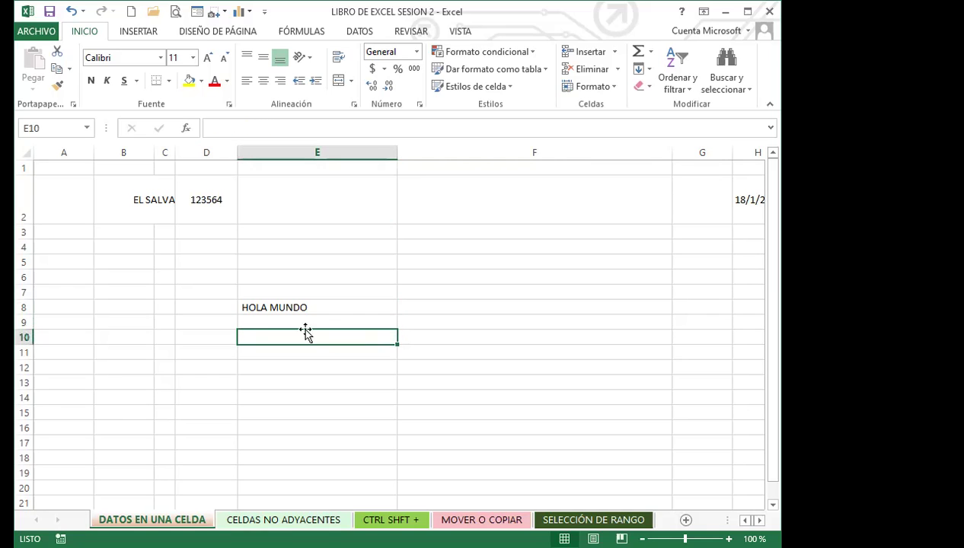
click(364, 295)
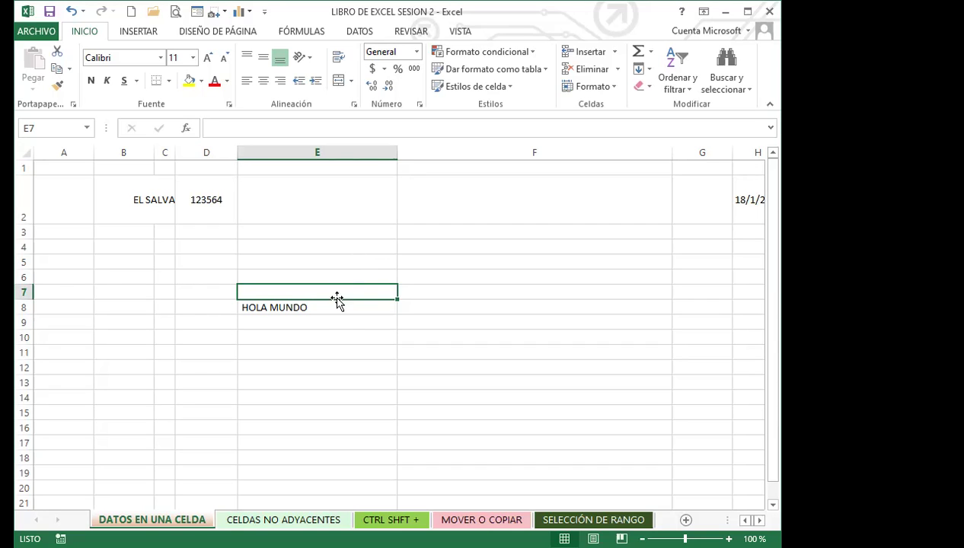
click(334, 364)
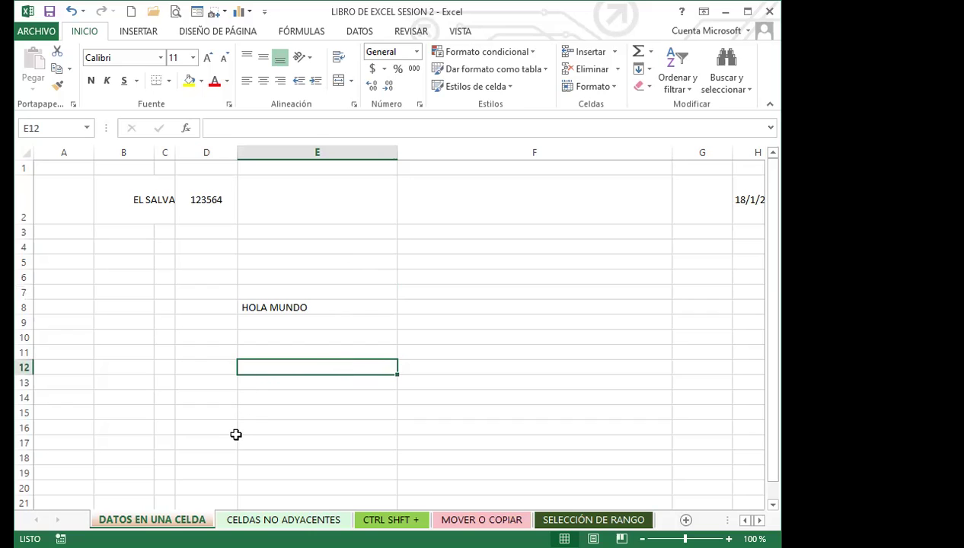
- Go to the CELDAS NO ADYACENTES sheet, return to its first columns and select cell A1
key(ctrl+Page_Down)
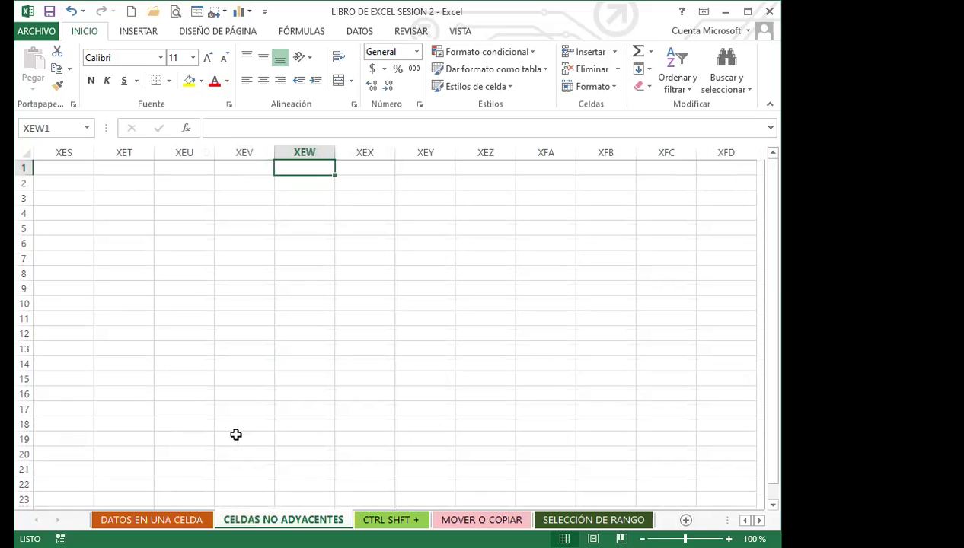
click(185, 317)
drag(318, 329, 319, 324)
key(Home)
click(158, 316)
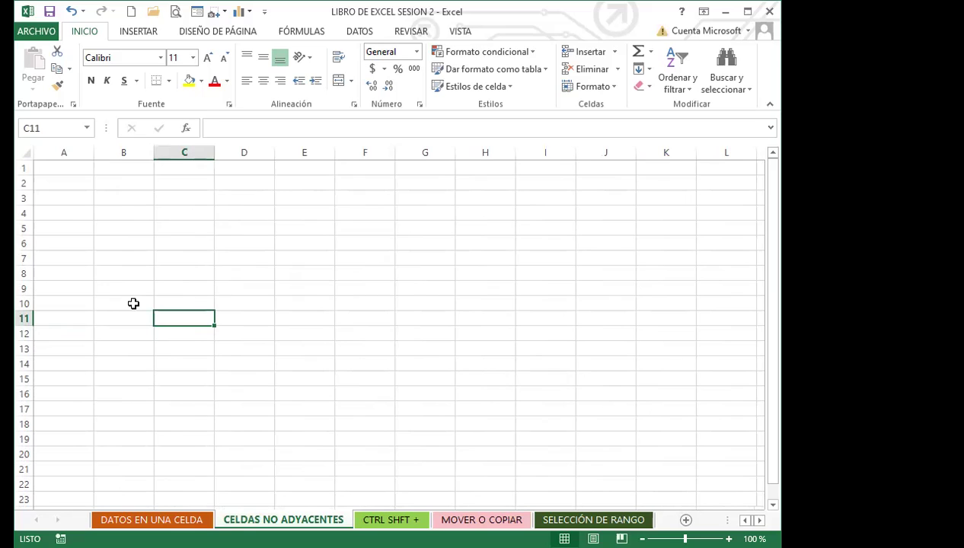
click(133, 304)
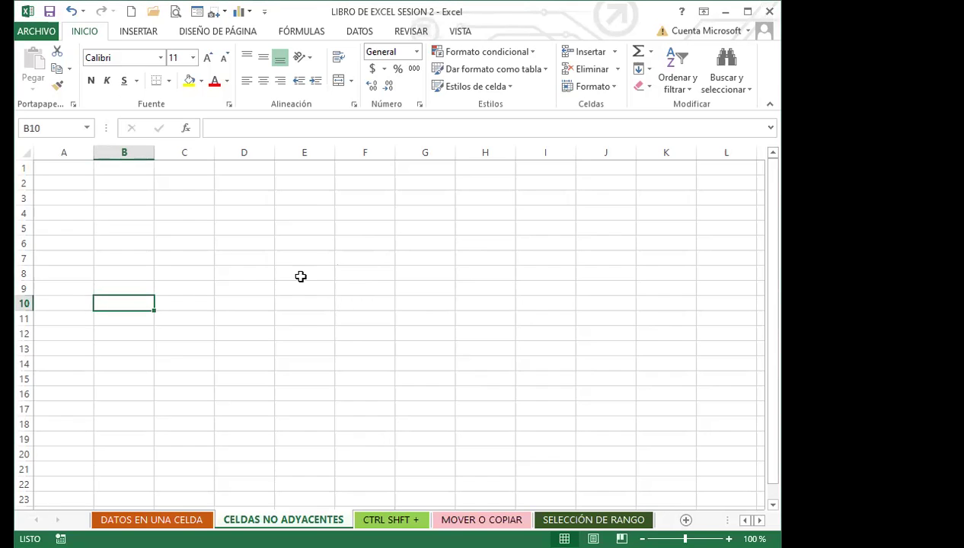
click(164, 232)
click(69, 170)
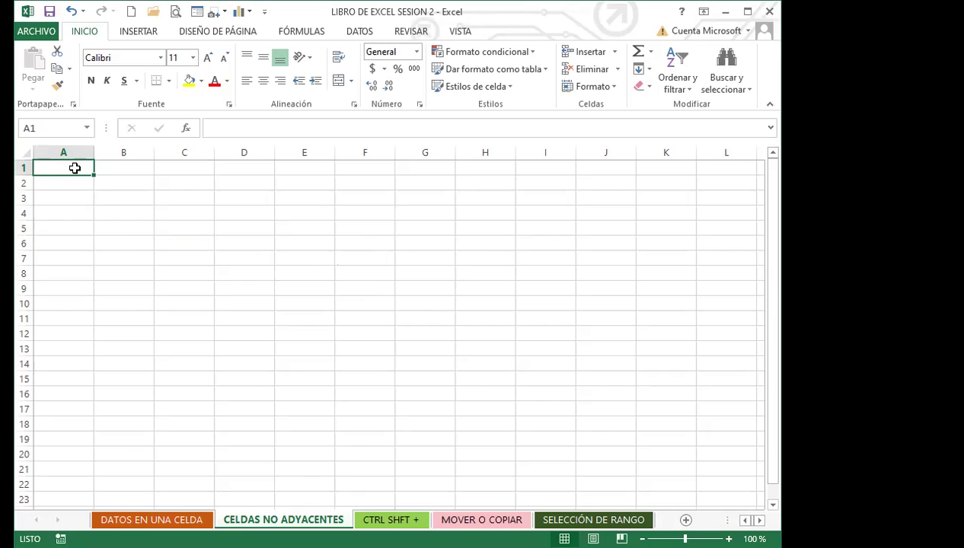
- Select A1:A20, B10 and C1:C20 together as a non-adjacent selection shaped like the letter H
drag(75, 168, 86, 454)
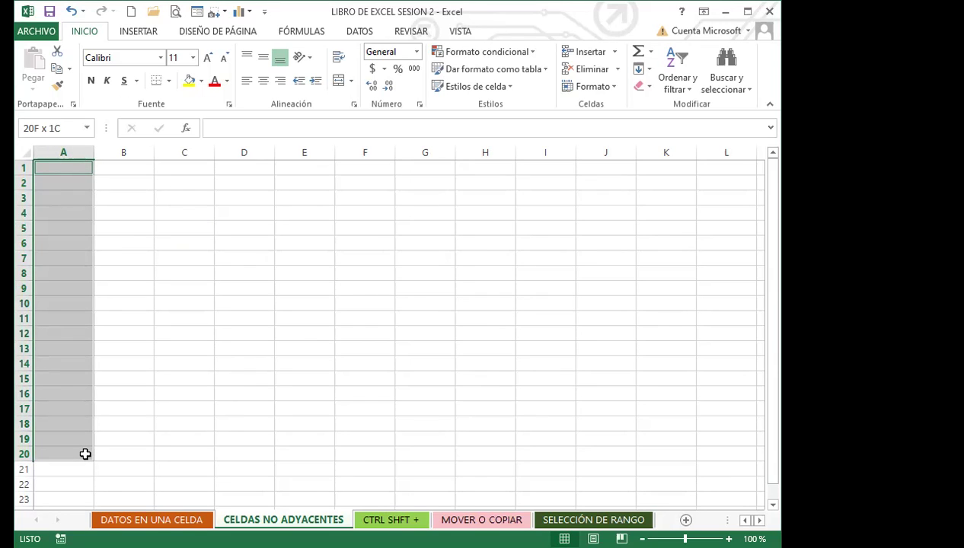
drag(86, 454, 85, 454)
ctrl+click(114, 304)
drag(184, 166, 178, 452)
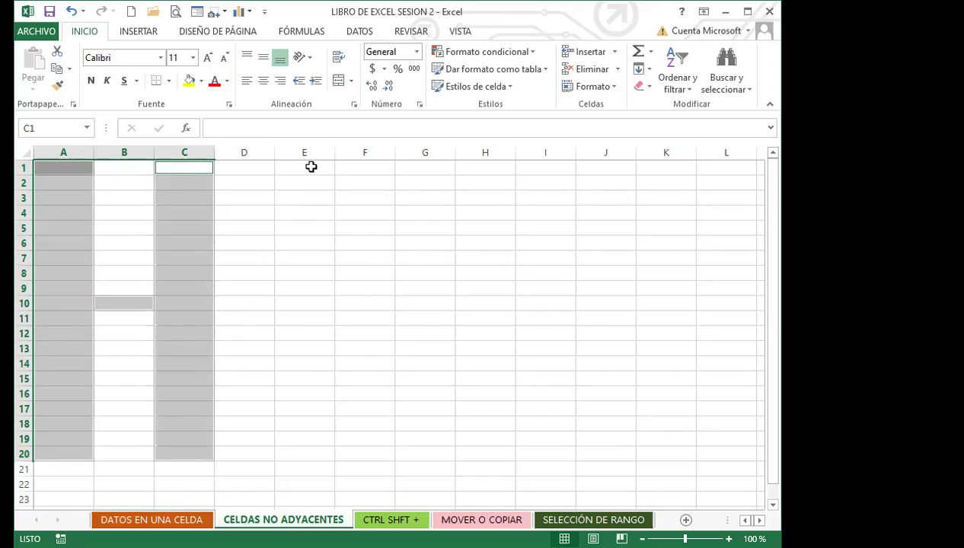
- Add E1:E20, F1, G1:G20 and F20 to the selection to form the letter O
drag(303, 165, 298, 448)
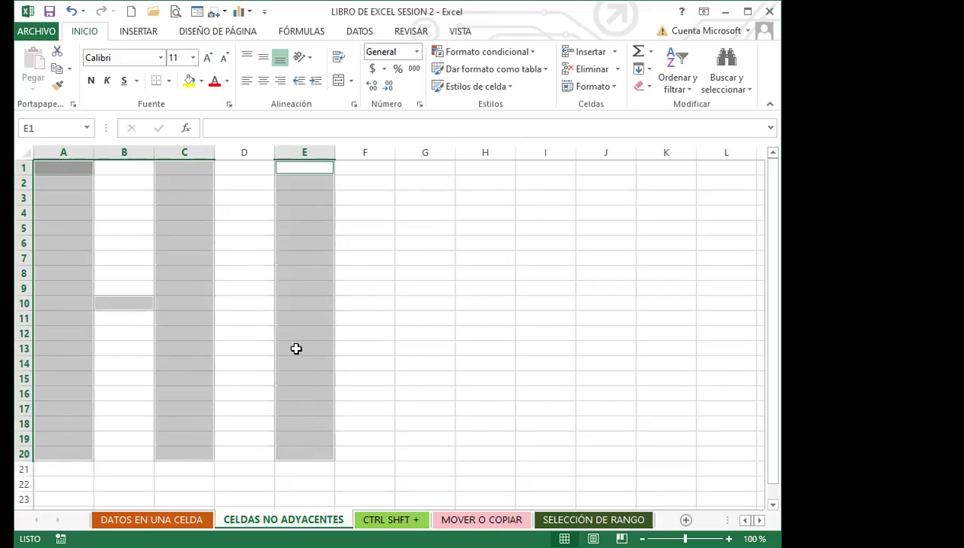
ctrl+click(377, 168)
drag(418, 165, 427, 453)
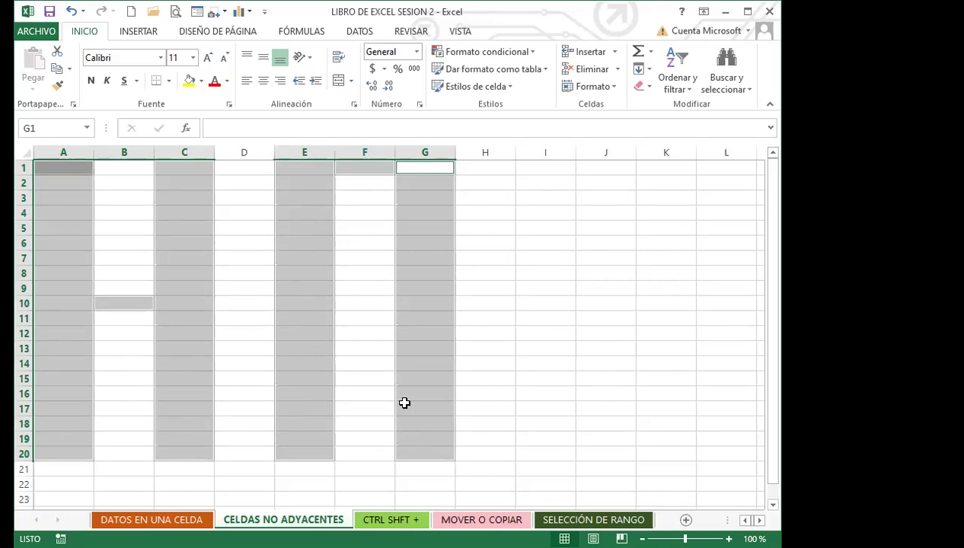
ctrl+click(363, 454)
- Extend the non-adjacent selection with I1:I20 and the cells J19:K20 to form the letter L
drag(540, 169, 538, 449)
mouse_move(607, 440)
mouse_down()
mouse_move(607, 453)
mouse_move(658, 448)
mouse_up()
ctrl+click(656, 441)
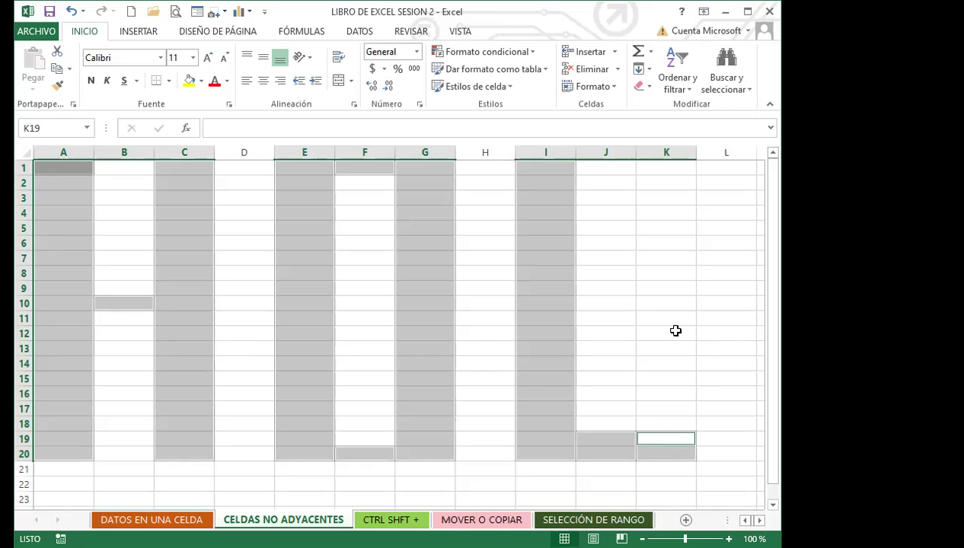
- Add M1:M20, N11, O1:O20 and N1 to the selection to form the letter A
ctrl+scroll(676, 331, down, 2)
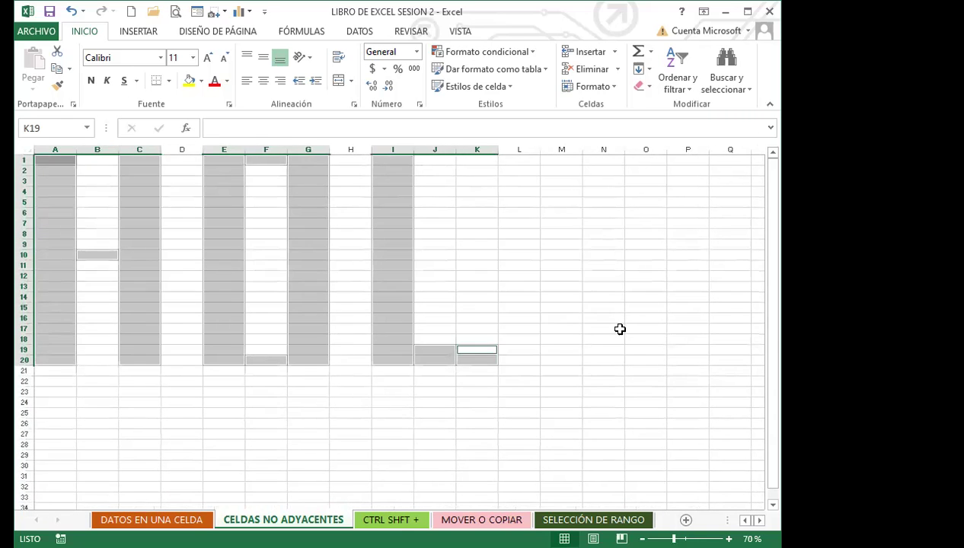
ctrl+scroll(620, 329, down, 1)
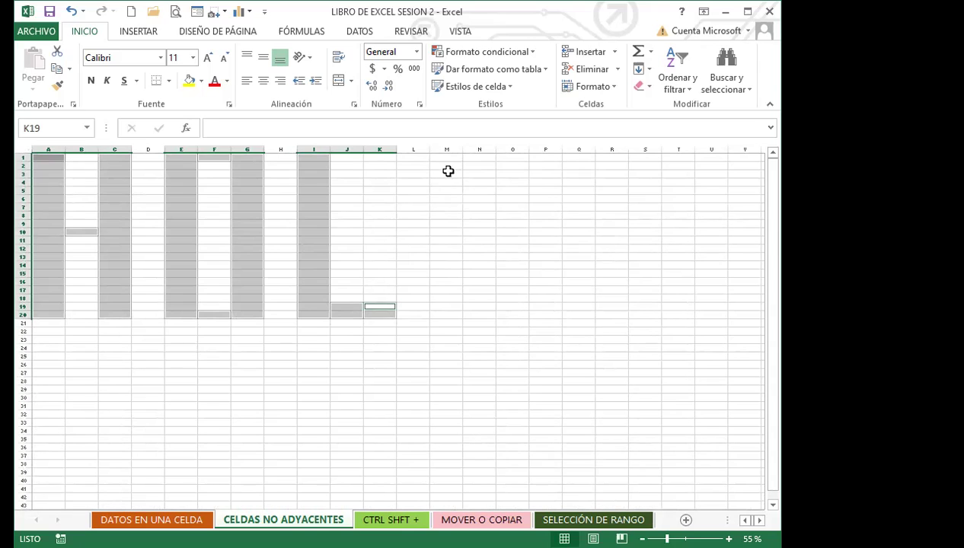
ctrl+drag(448, 159, 448, 312)
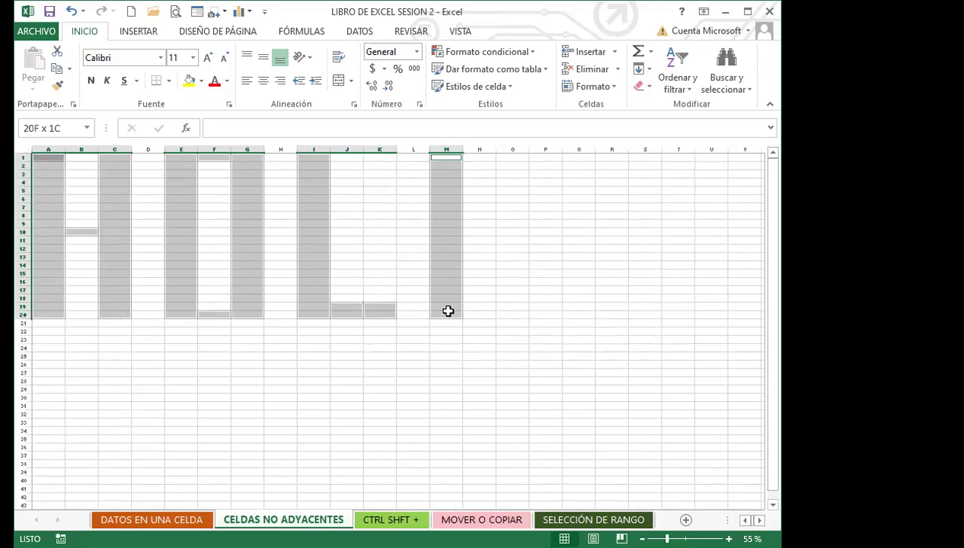
ctrl+click(476, 239)
ctrl+drag(512, 158, 512, 314)
ctrl+click(477, 158)
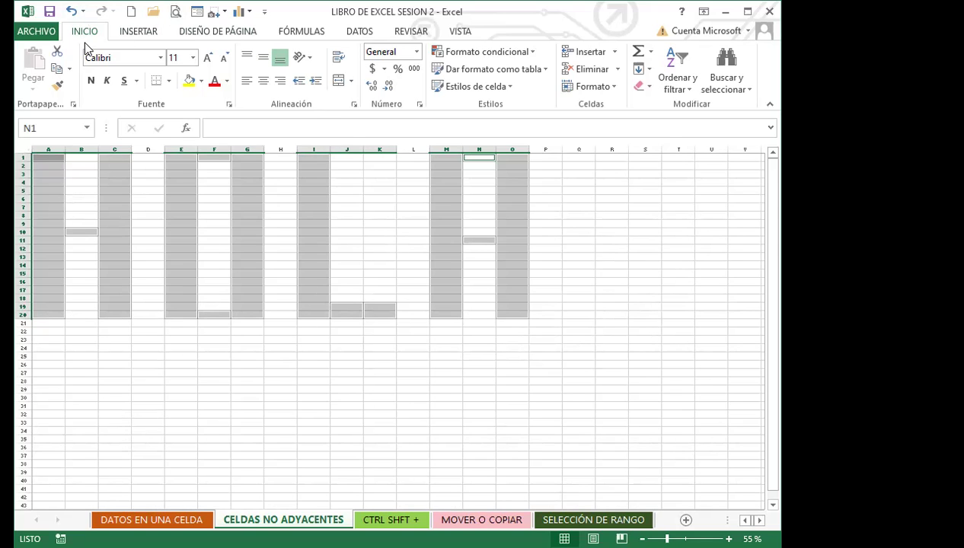
- Fill all the selected letter-shaped cells with standard red, and clear the selection by choosing an empty cell below the word
click(201, 81)
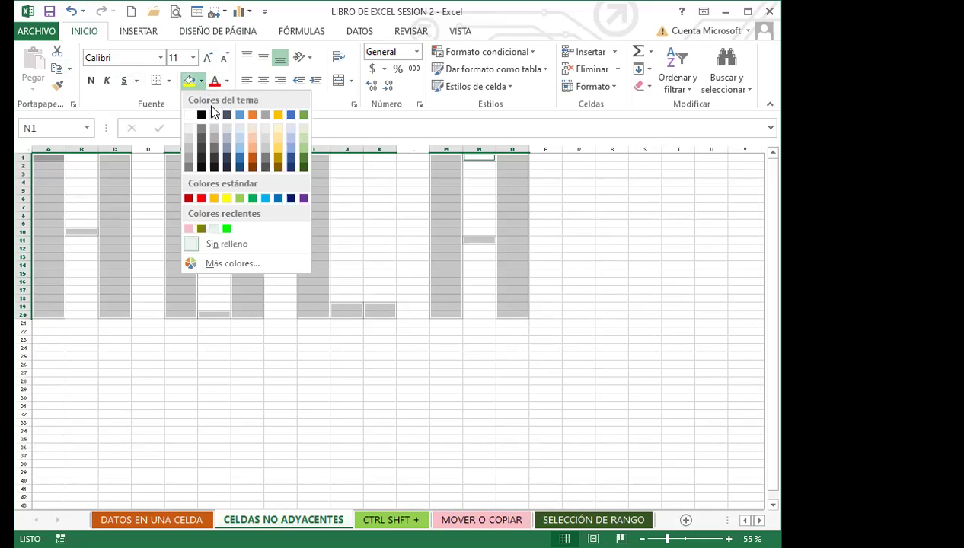
click(188, 198)
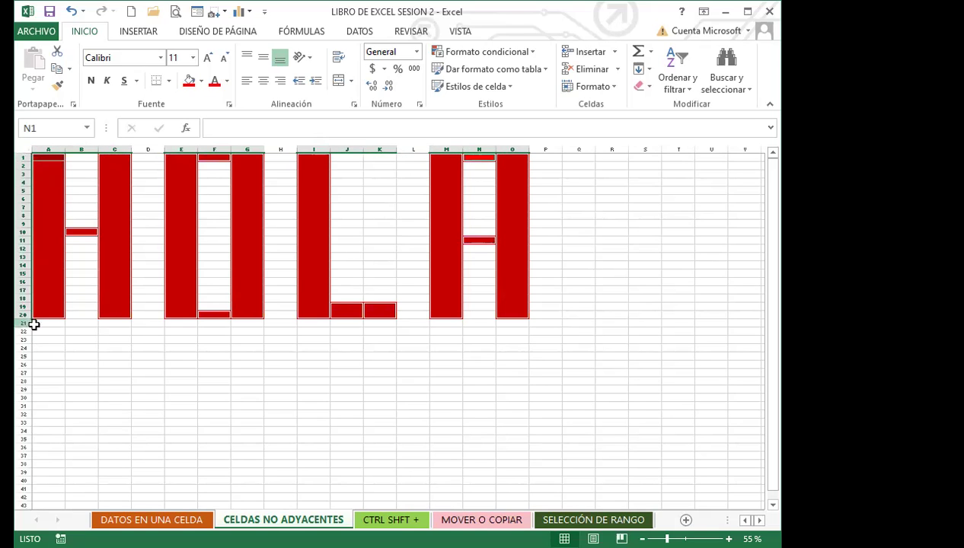
scroll(65, 330, up, 1)
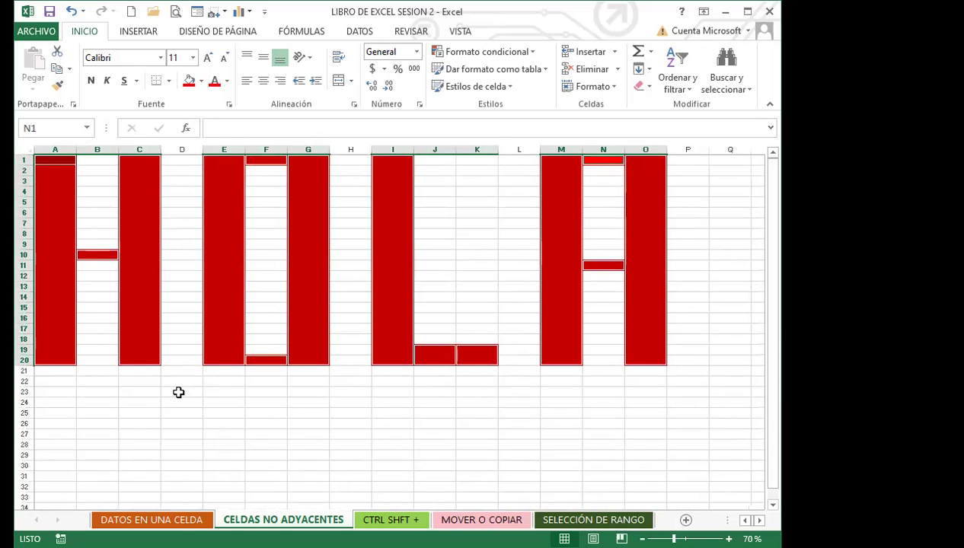
click(263, 394)
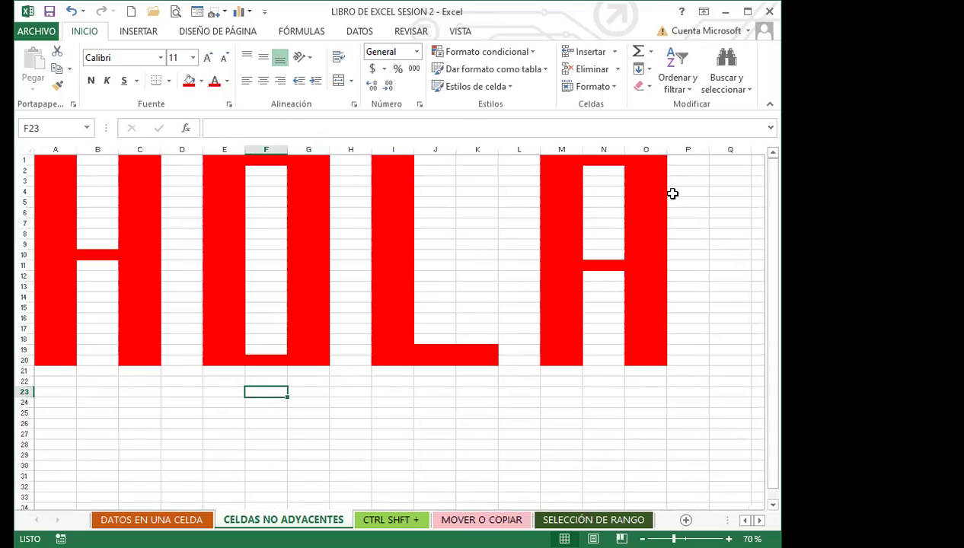
click(445, 412)
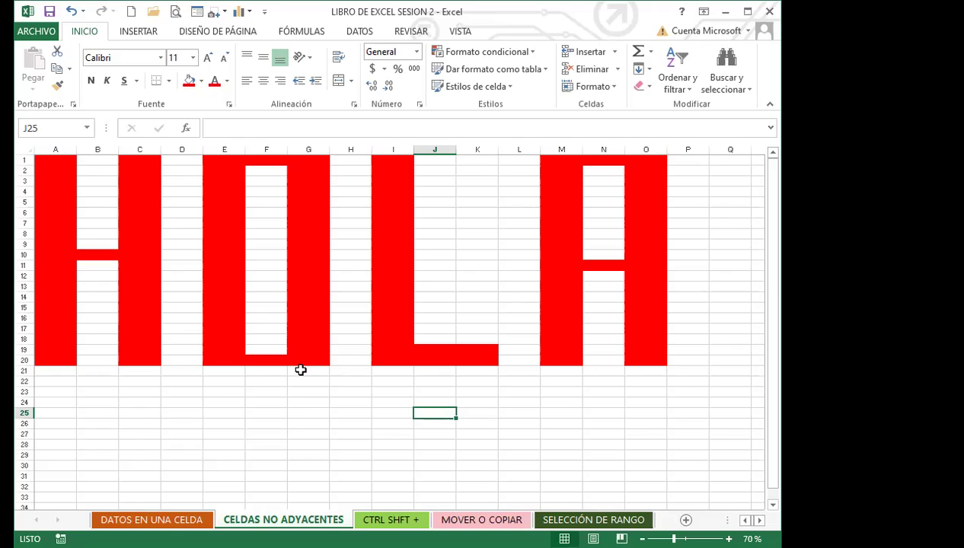
click(280, 403)
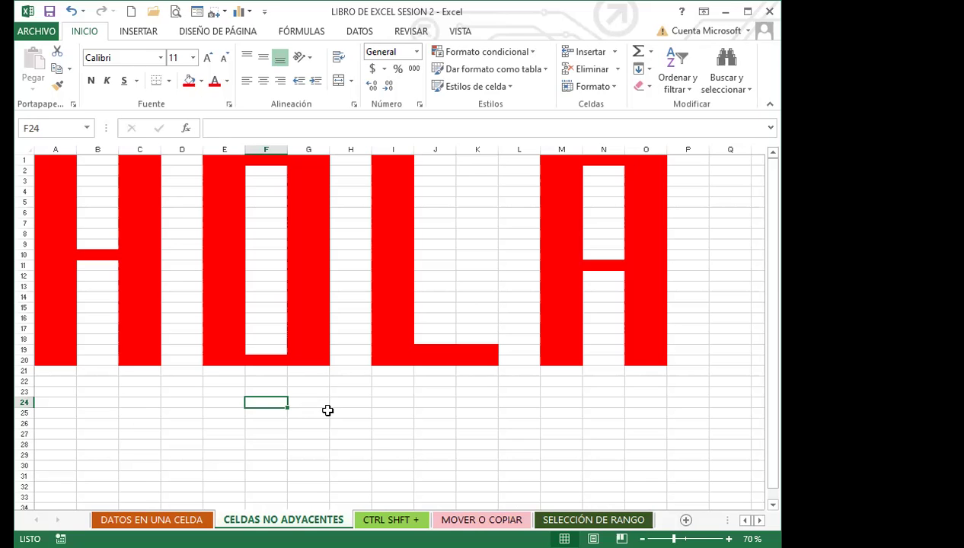
- Examine the red HOLA lettering at different zoom levels, from 10% up to 115%, and return to 70%
ctrl+scroll(358, 418, up, 4)
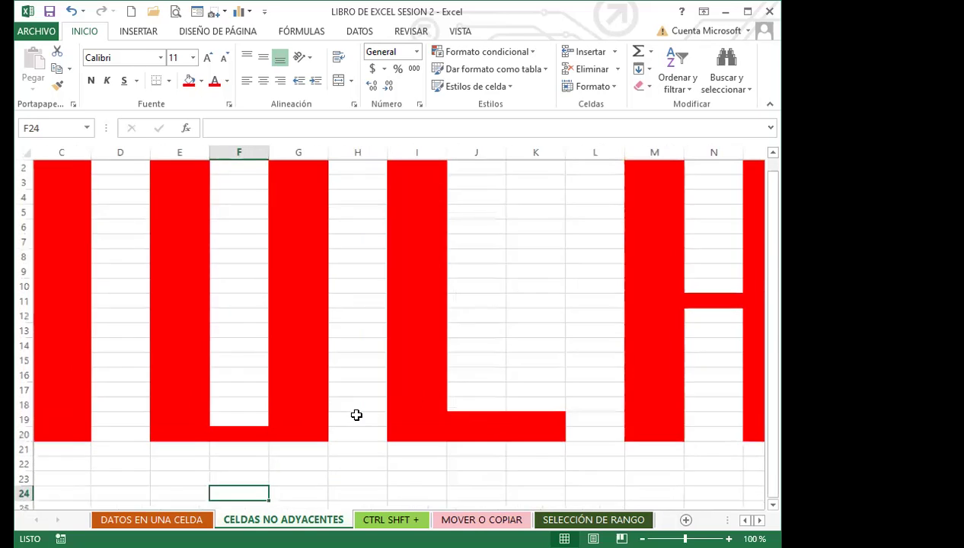
ctrl+scroll(356, 409, down, 5)
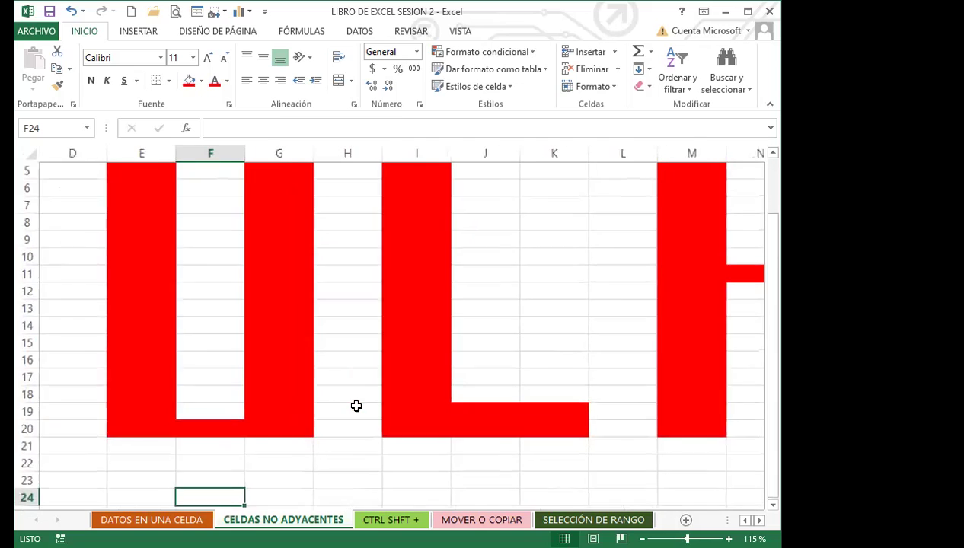
ctrl+scroll(357, 408, down, 4)
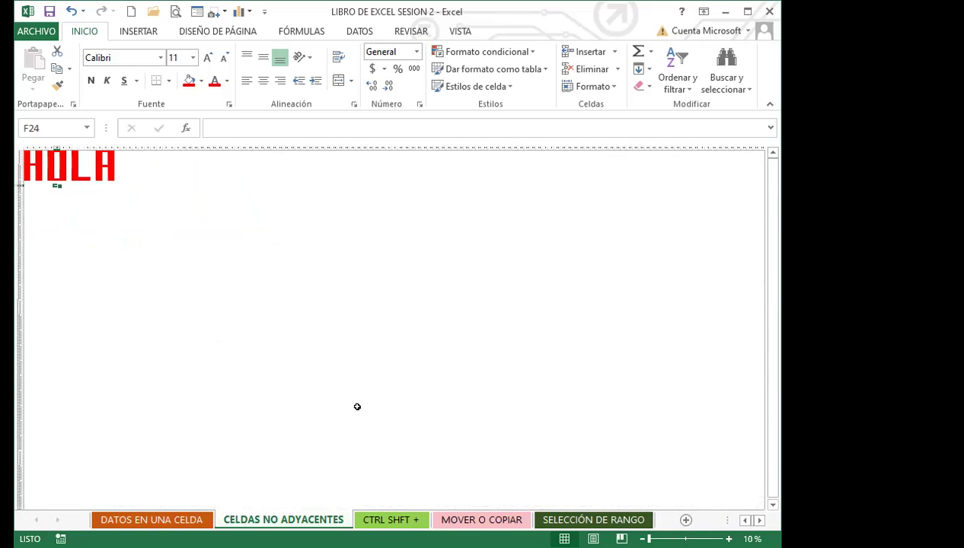
ctrl+scroll(357, 405, up, 2)
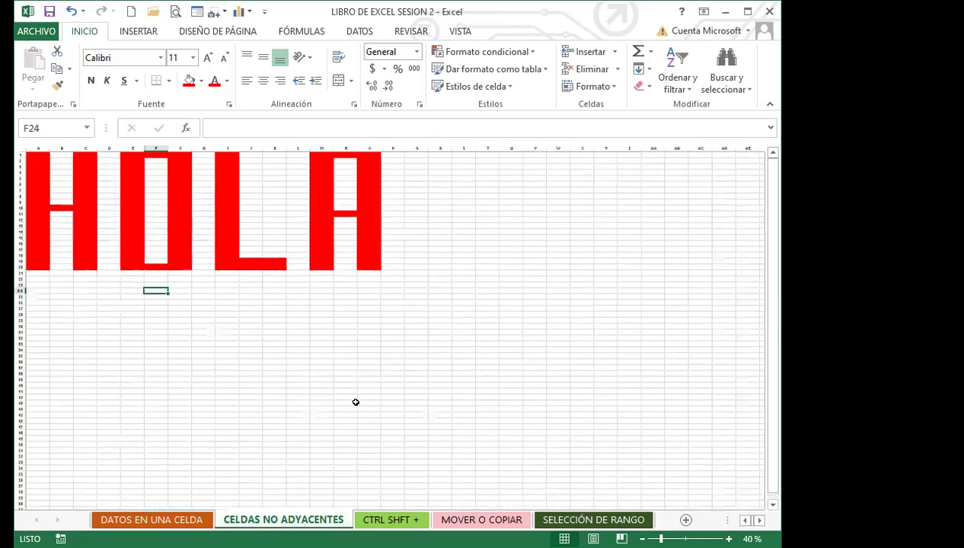
ctrl+scroll(356, 402, up, 2)
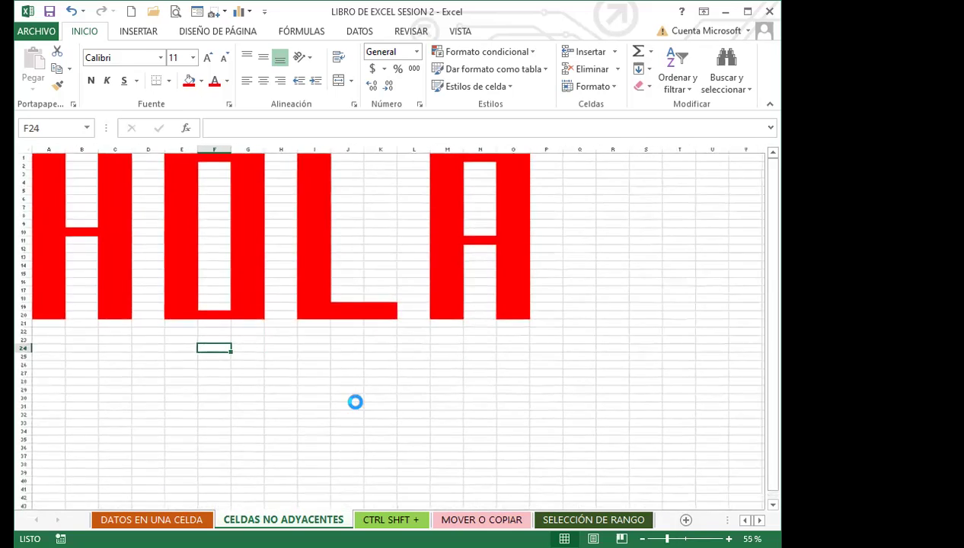
ctrl+scroll(355, 402, down, 3)
ctrl+scroll(355, 402, up, 4)
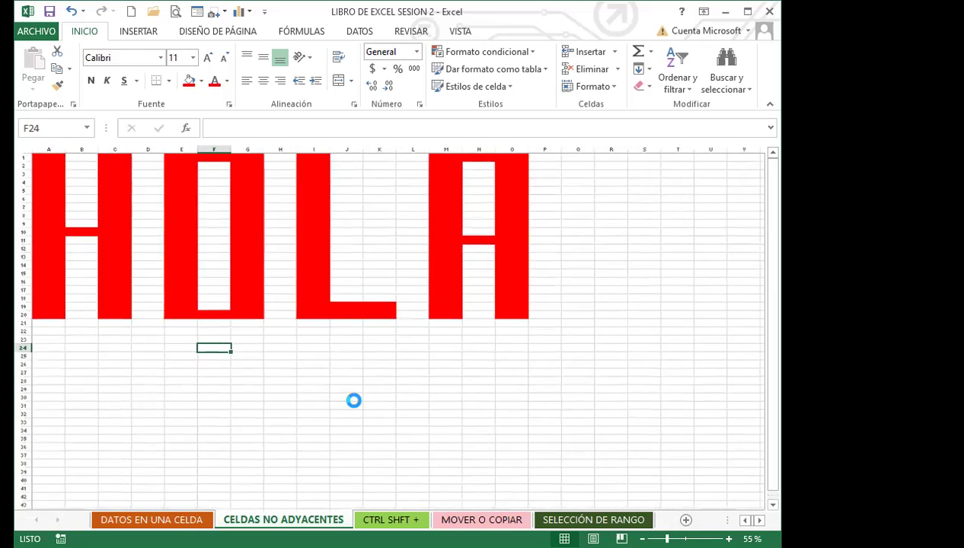
ctrl+scroll(354, 400, down, 5)
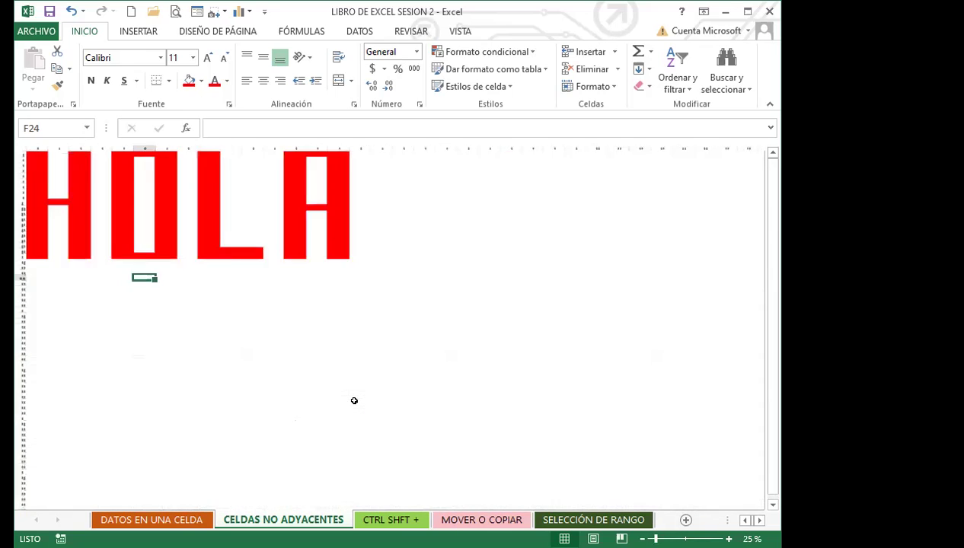
ctrl+scroll(354, 401, up, 4)
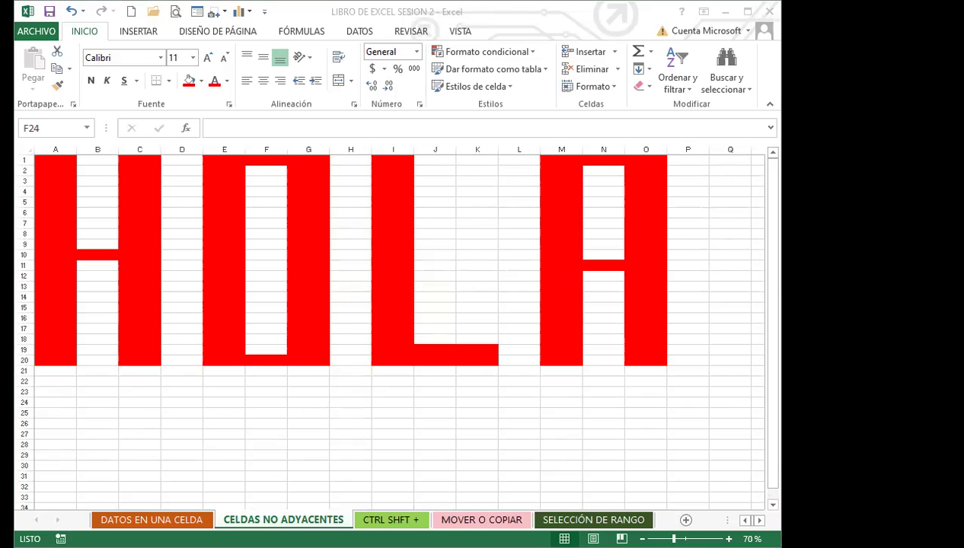
scroll(21, 229, down, 4)
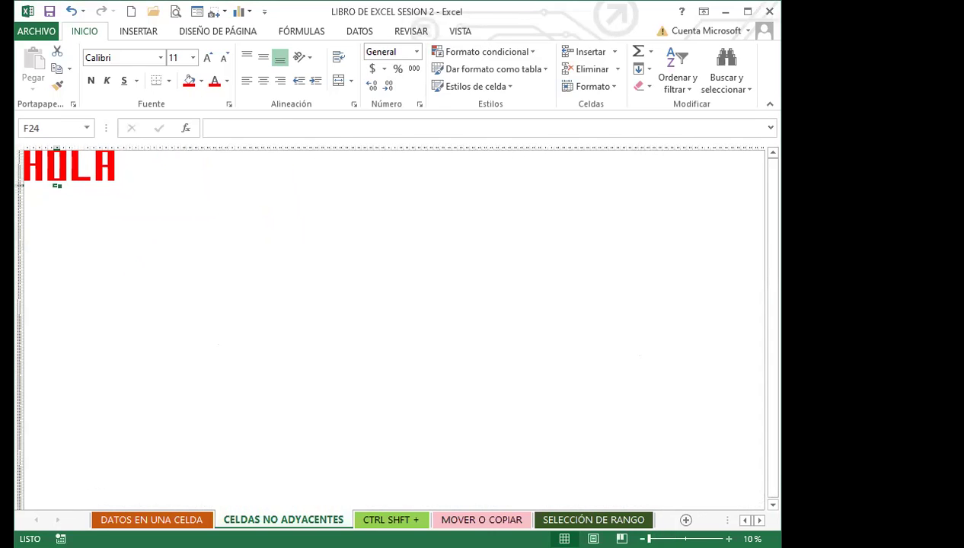
scroll(22, 185, up, 4)
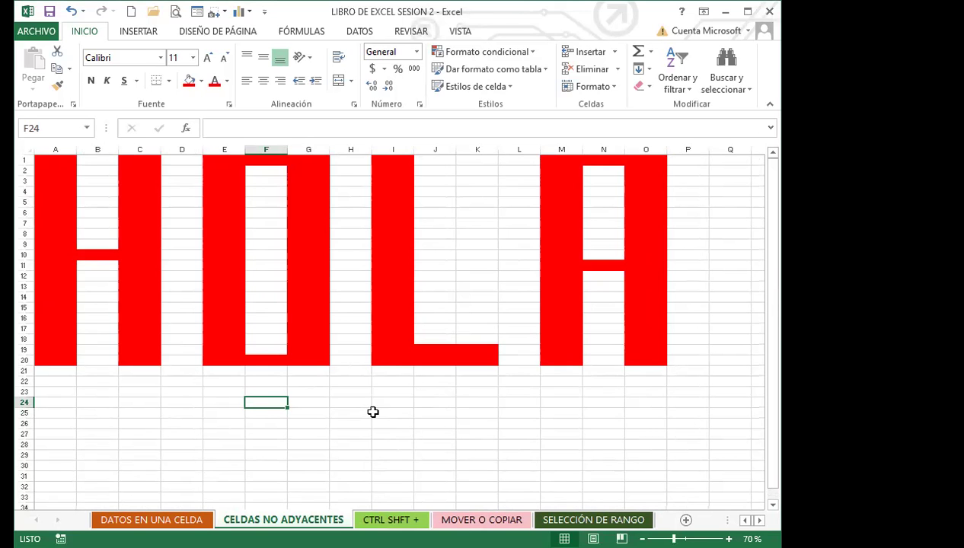
ctrl+scroll(365, 400, down, 4)
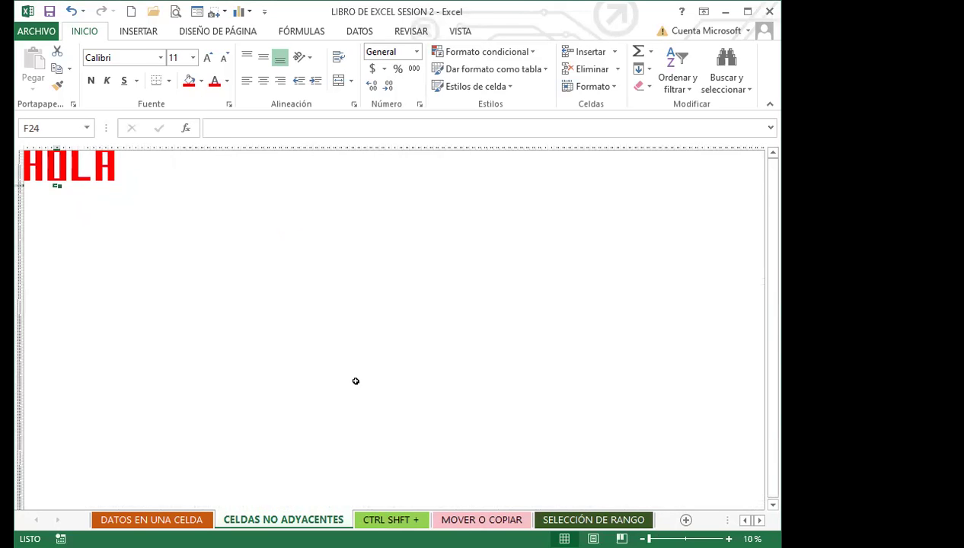
ctrl+scroll(354, 379, up, 3)
ctrl+scroll(354, 379, up, 1)
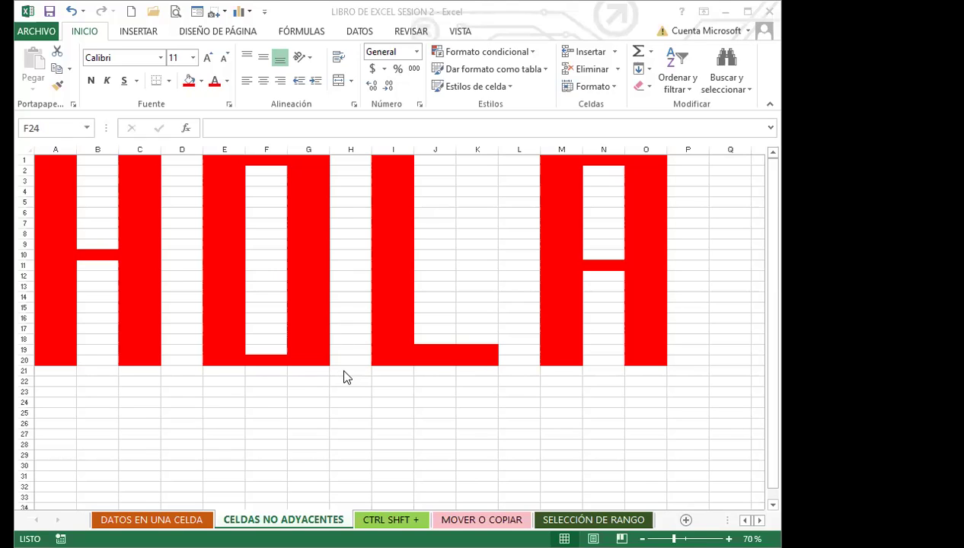
- Zoom the sheet out to 10%, in to 400%, and return to 70% with the HOLA lettering in view
ctrl+scroll(343, 374, down, 4)
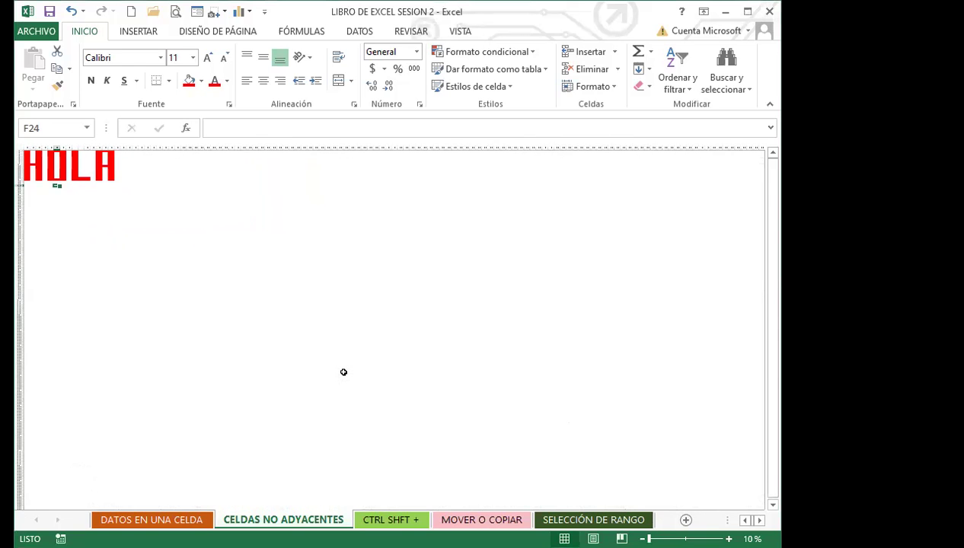
ctrl+scroll(344, 372, up, 10)
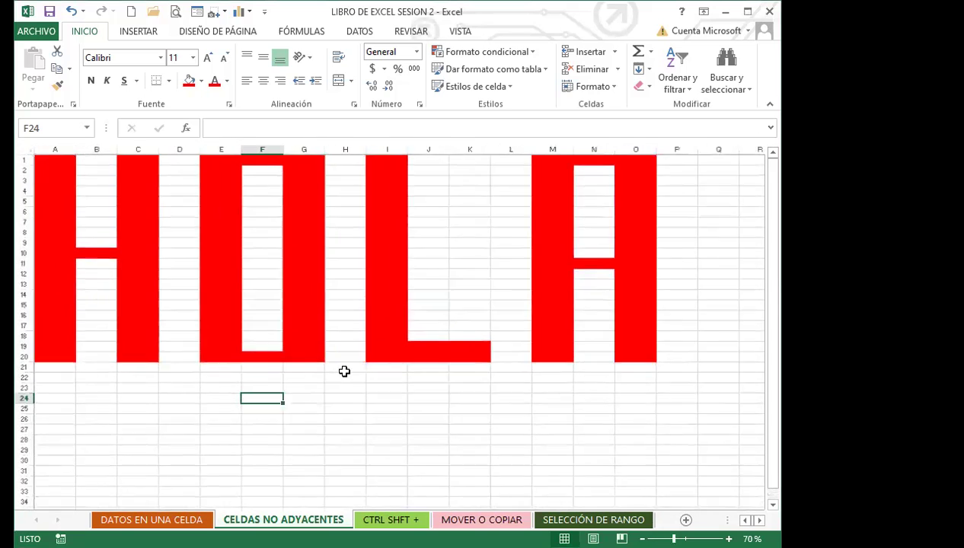
ctrl+scroll(344, 371, up, 8)
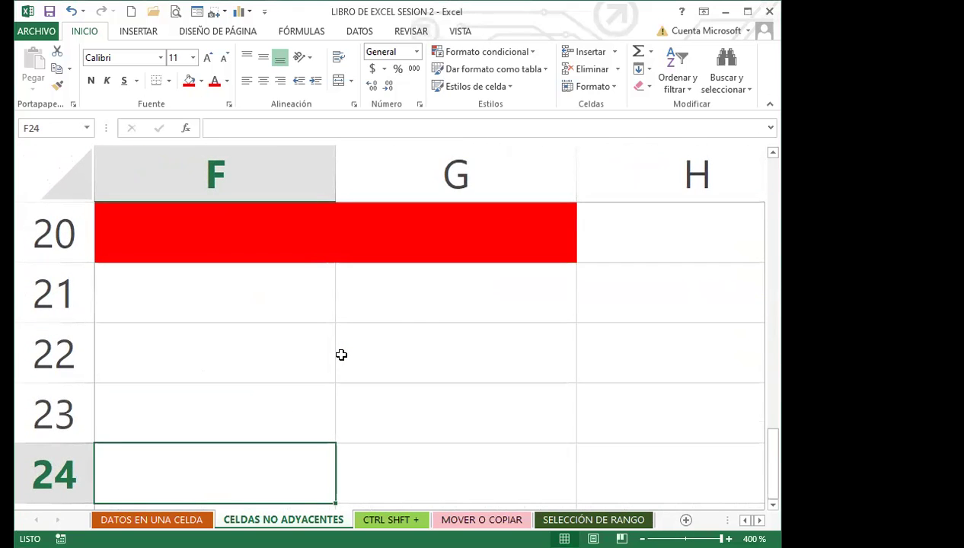
ctrl+scroll(342, 354, down, 8)
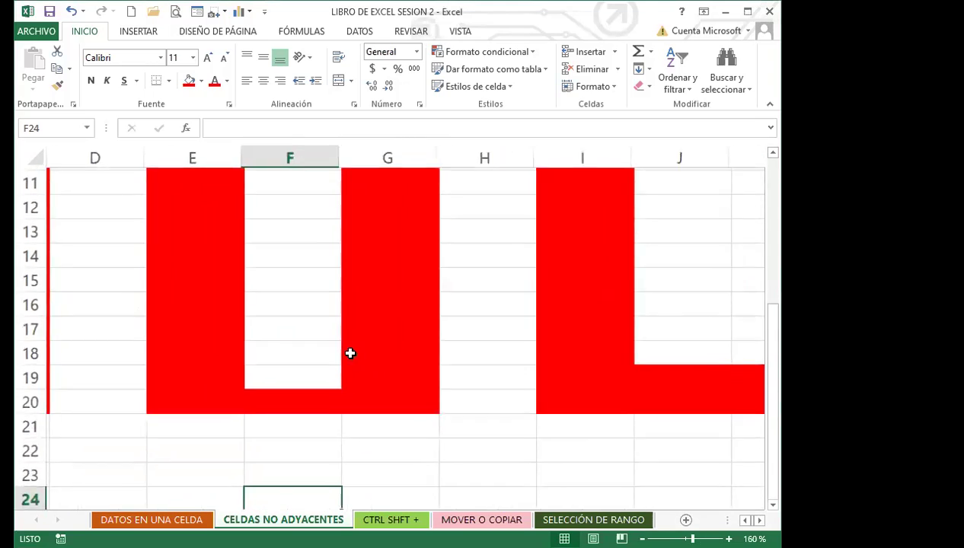
ctrl+scroll(350, 353, down, 7)
ctrl+scroll(312, 345, up, 2)
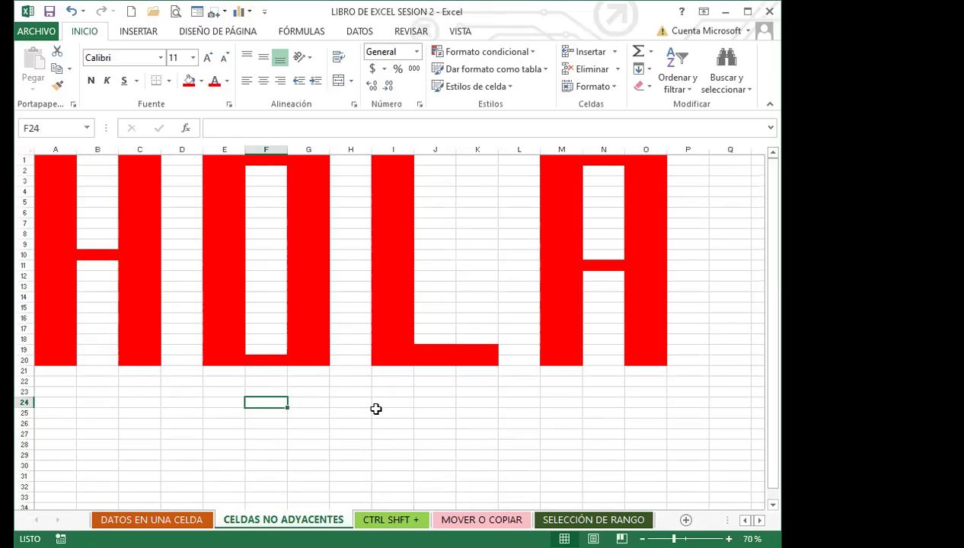
- Compare the HOLA lettering at zoom levels between 10% and 85%, and return to 70%
scroll(376, 409, down, 3)
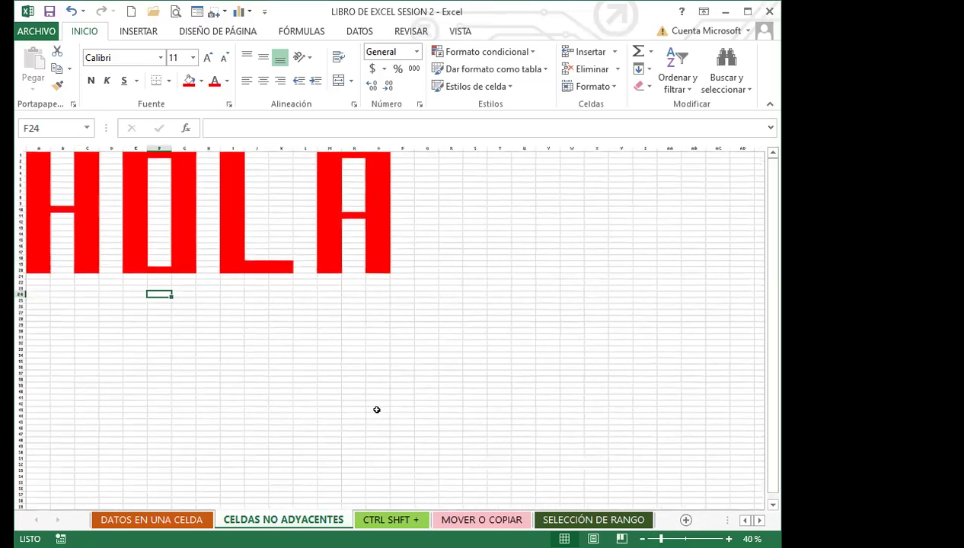
scroll(377, 409, up, 3)
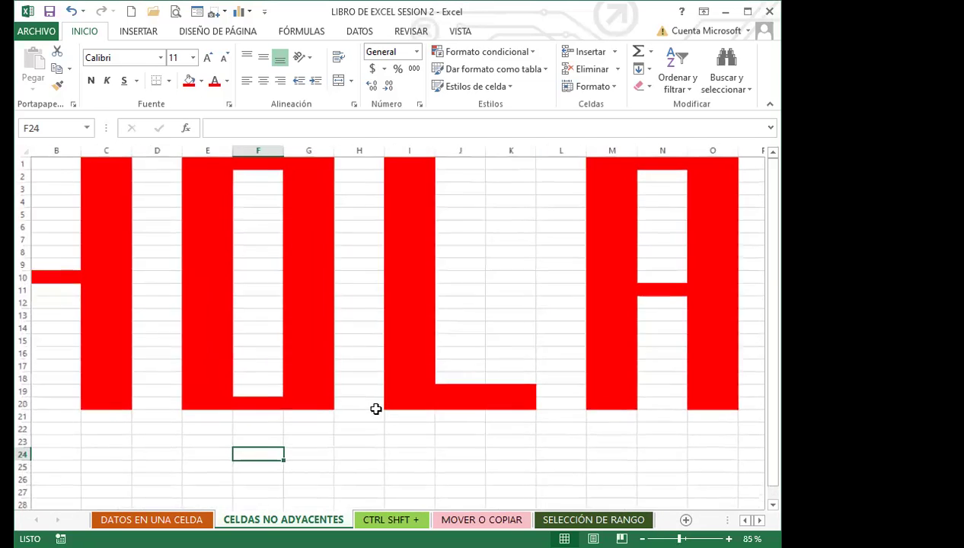
scroll(377, 409, down, 3)
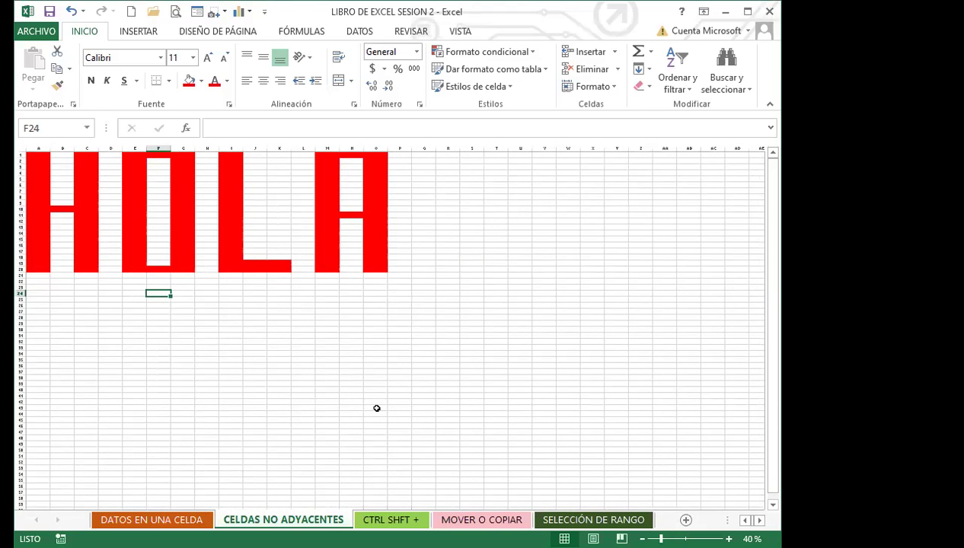
scroll(376, 409, up, 1)
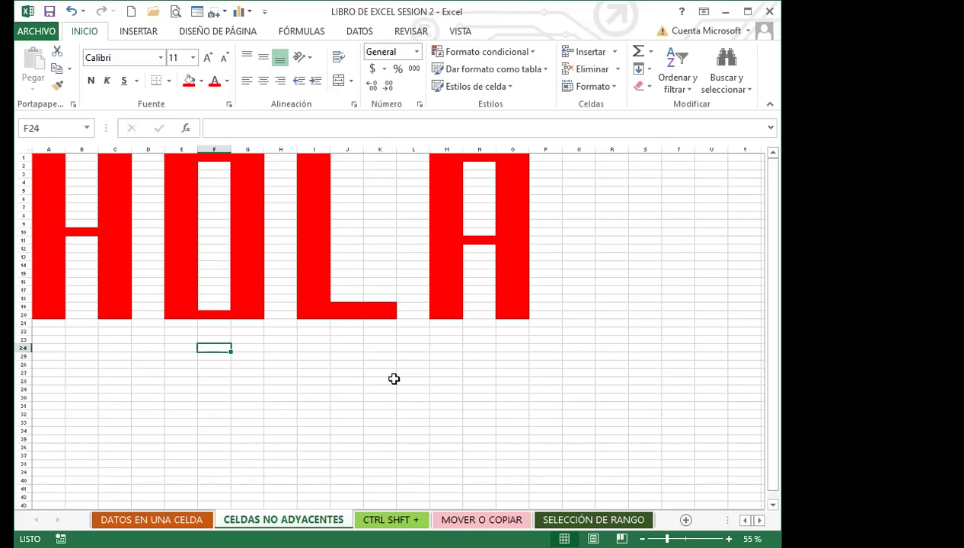
scroll(355, 370, up, 2)
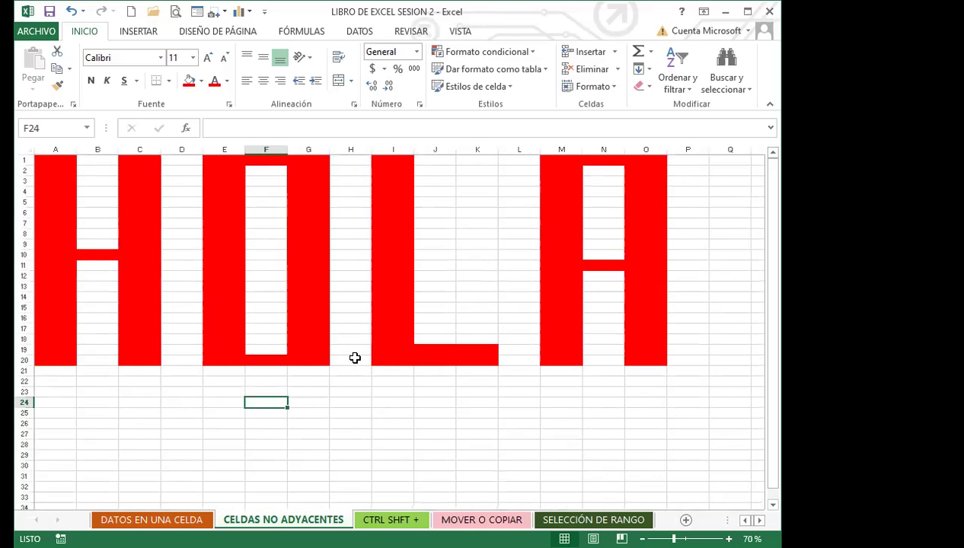
scroll(354, 358, down, 1)
scroll(354, 357, down, 1)
scroll(341, 357, down, 2)
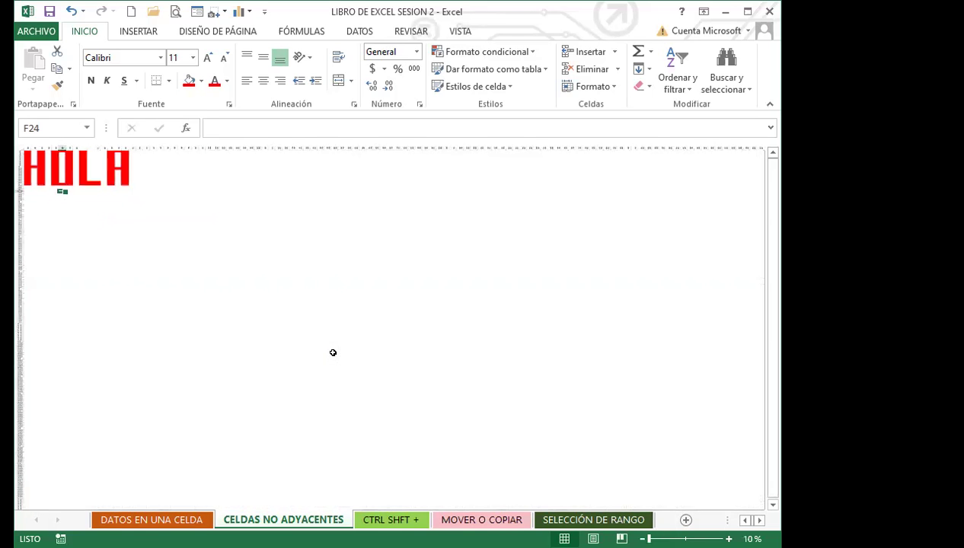
scroll(319, 347, up, 3)
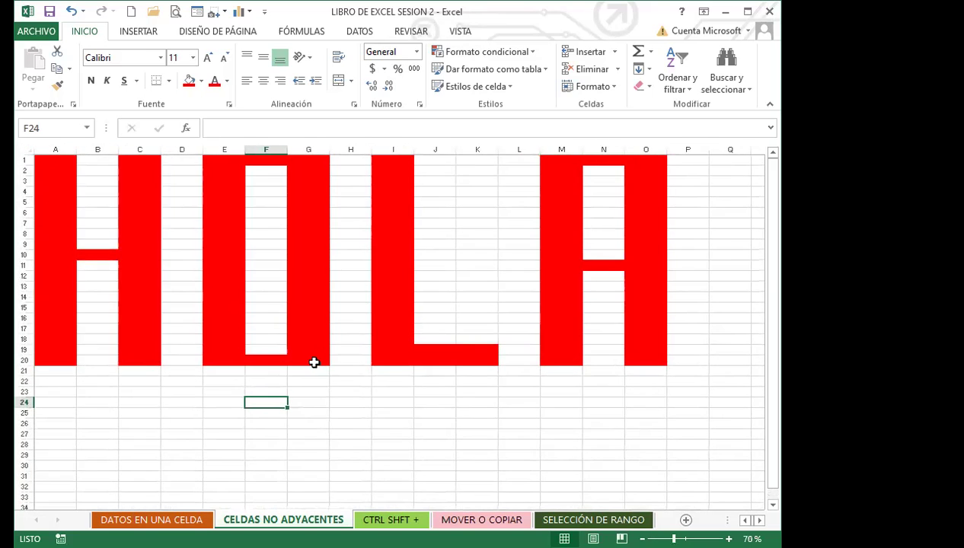
- Choose empty cell I26 below the lettering, view the sheet at zoom levels between 25% and 85%, and return to 70%
click(319, 365)
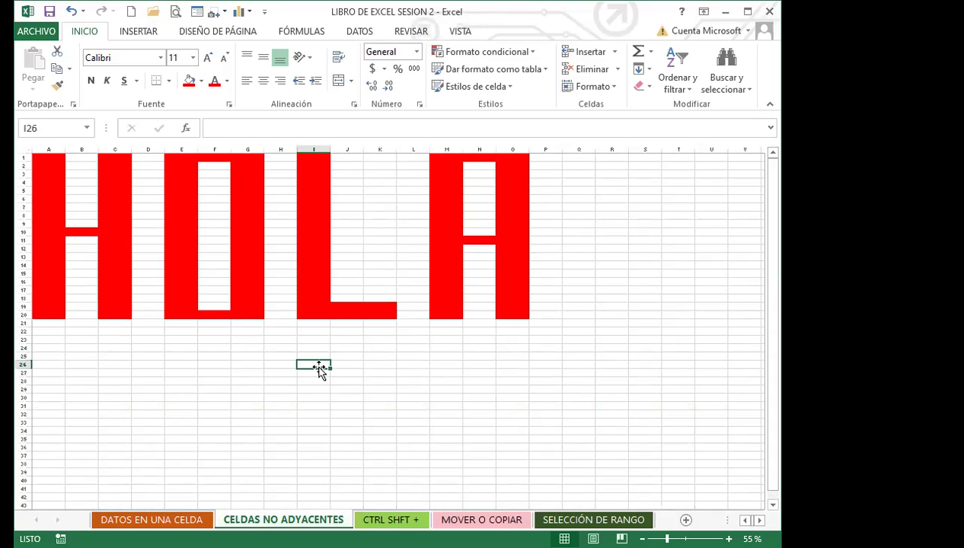
ctrl+scroll(318, 359, up, 1)
ctrl+scroll(316, 358, down, 3)
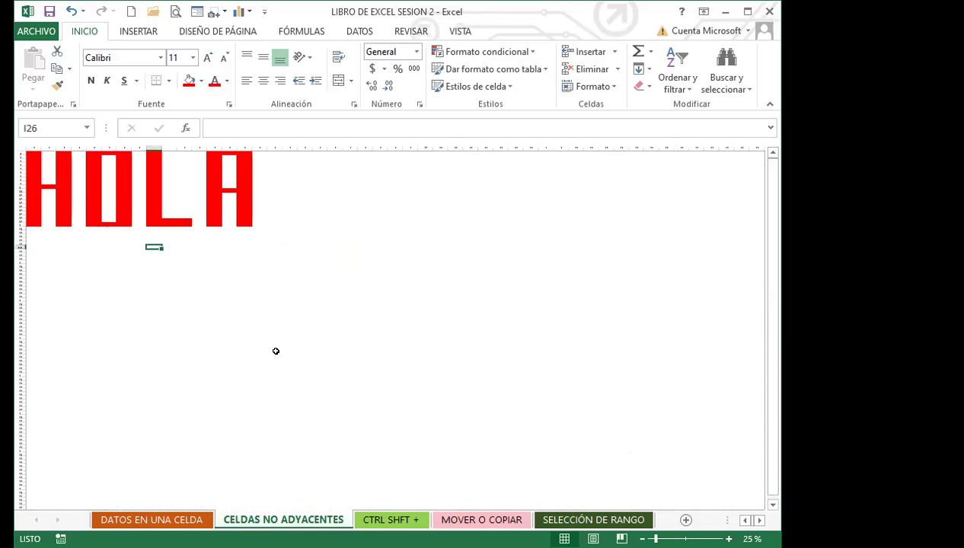
scroll(276, 351, up, 3)
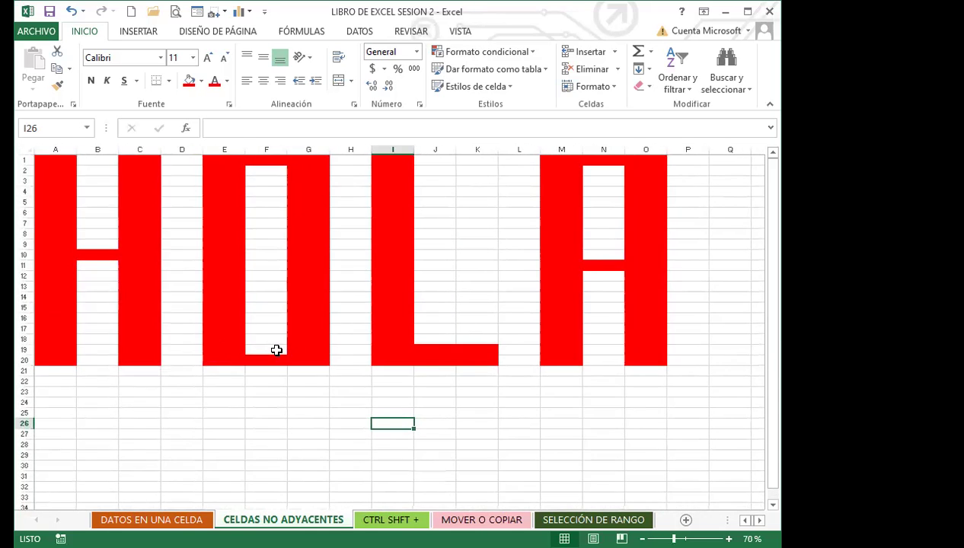
scroll(276, 350, up, 1)
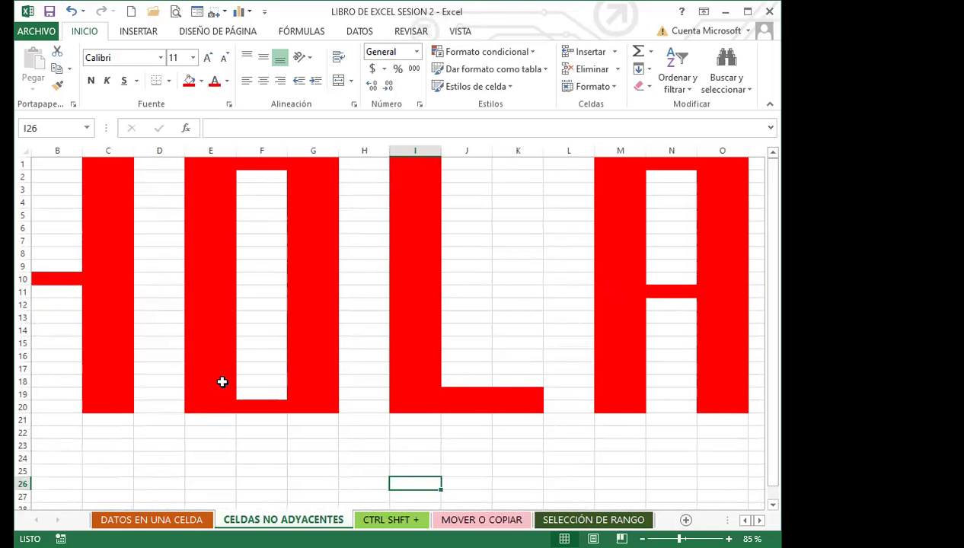
scroll(254, 405, down, 2)
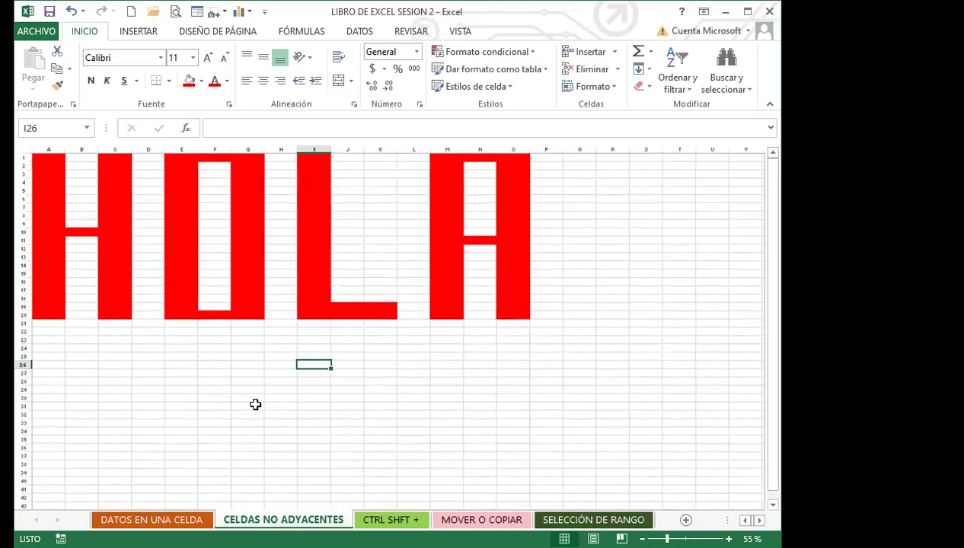
scroll(219, 389, up, 2)
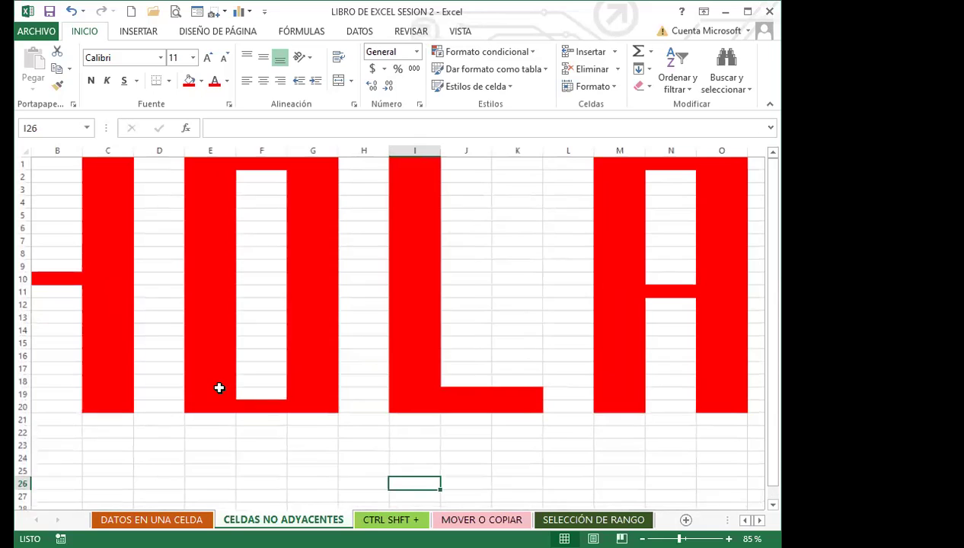
scroll(214, 396, down, 1)
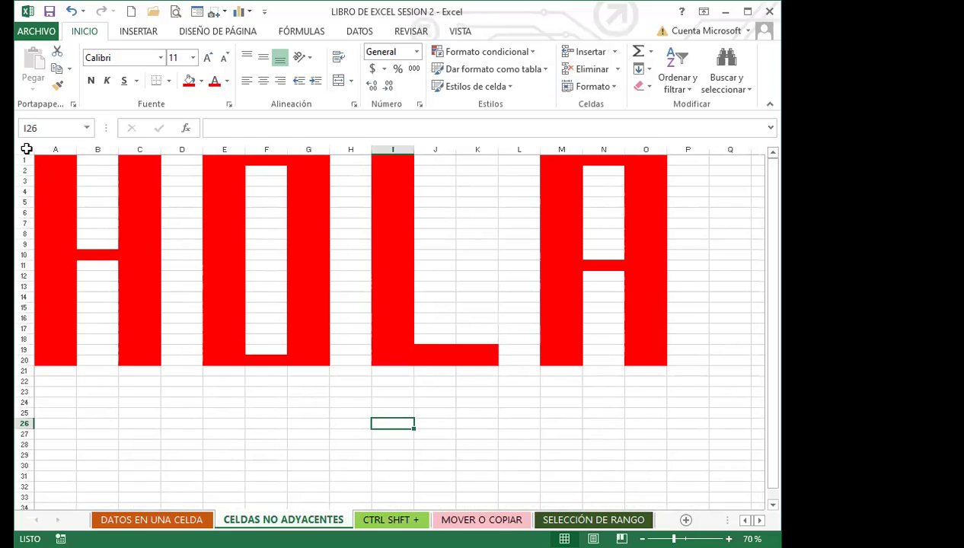
- Select all cells of the sheet and view the selection at zoom levels from 10% to 115%, returning to 70%
click(26, 149)
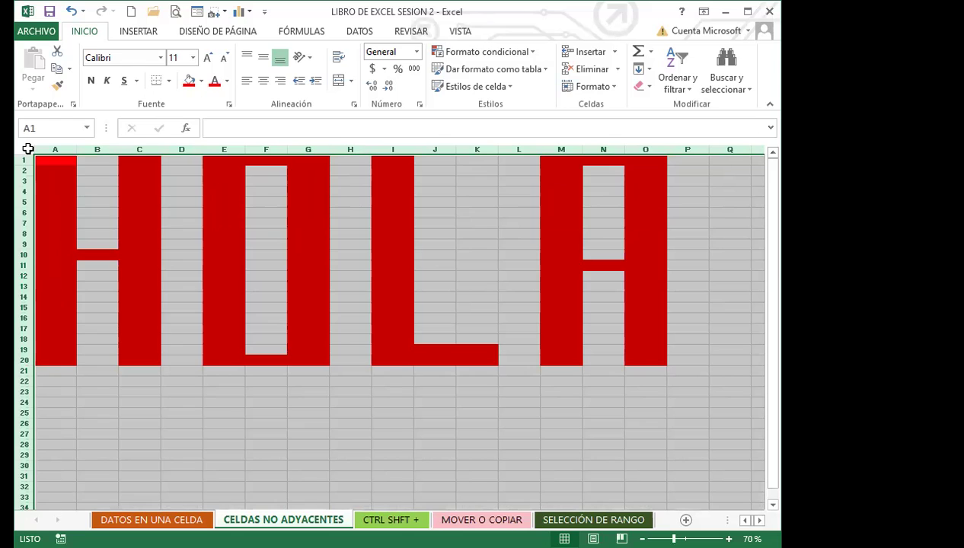
ctrl+scroll(198, 255, down, 4)
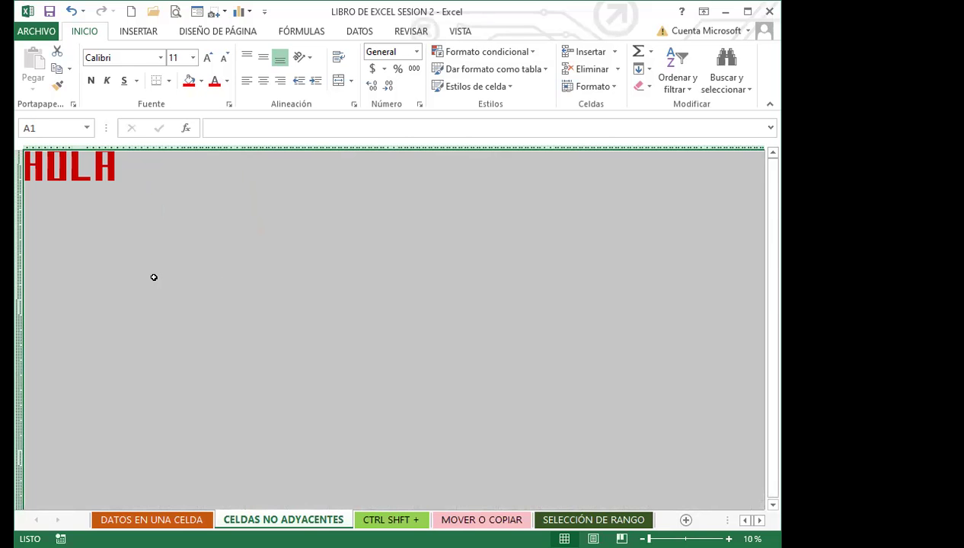
ctrl+scroll(133, 274, up, 2)
ctrl+scroll(133, 274, up, 4)
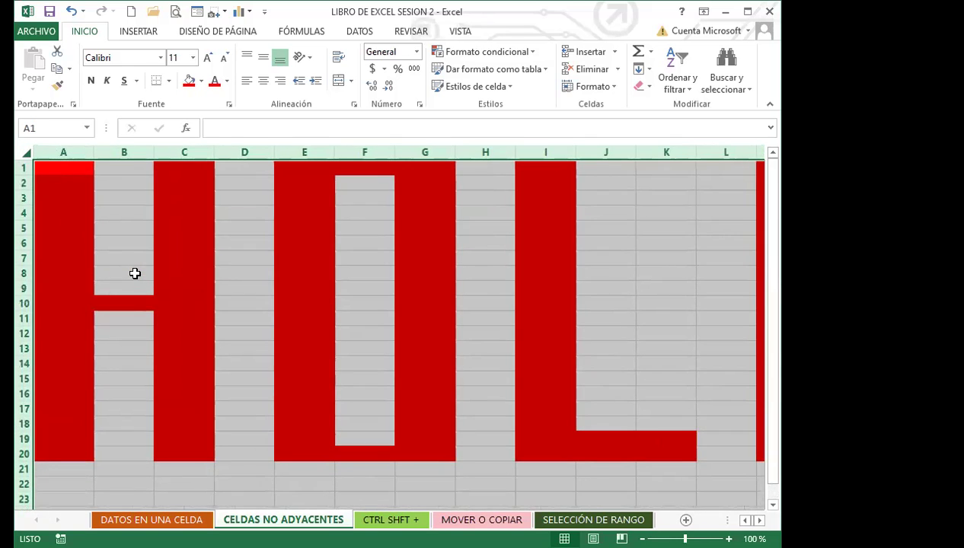
ctrl+scroll(135, 274, up, 3)
ctrl+scroll(150, 273, down, 4)
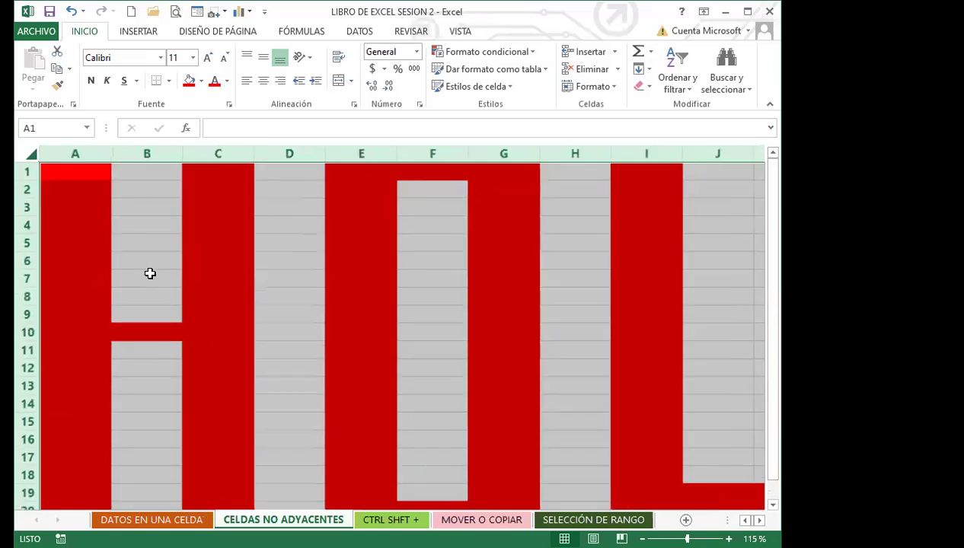
ctrl+scroll(150, 274, down, 1)
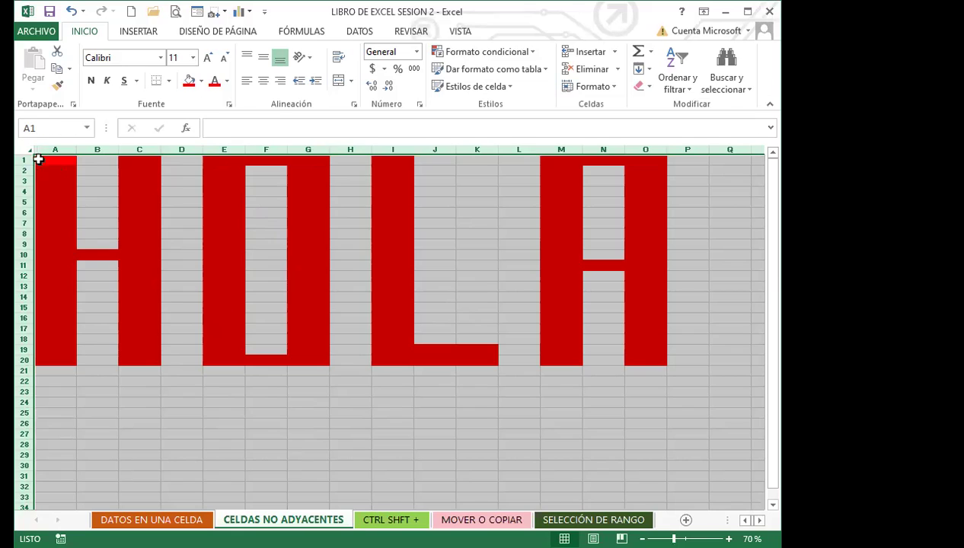
- Clear the whole-sheet selection and select the entire column A starting from cell A1
click(70, 177)
click(83, 182)
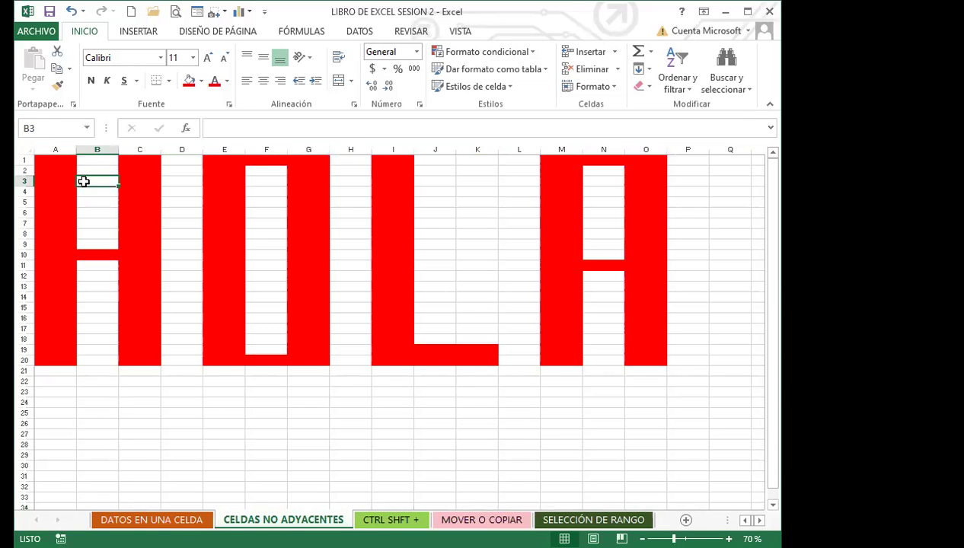
key(alt+space)
click(84, 198)
click(97, 188)
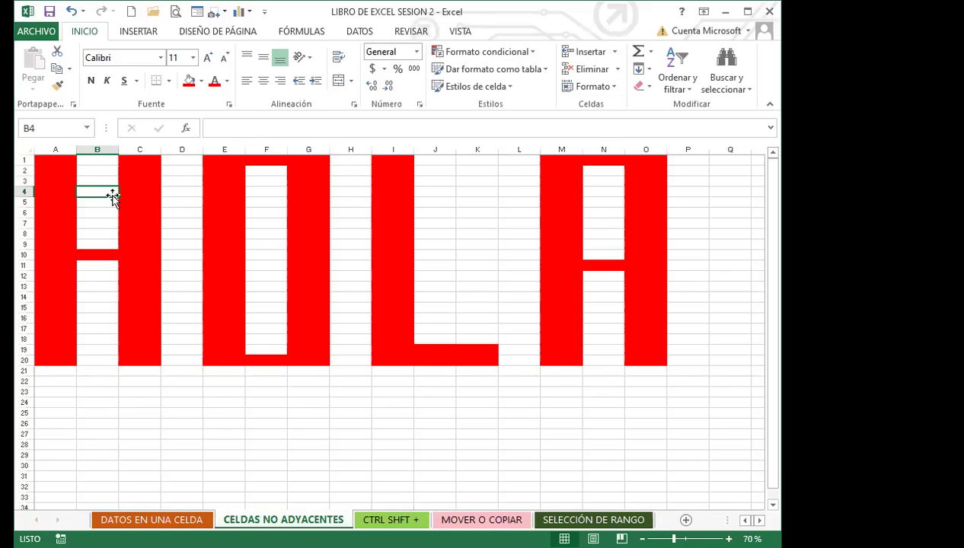
click(54, 158)
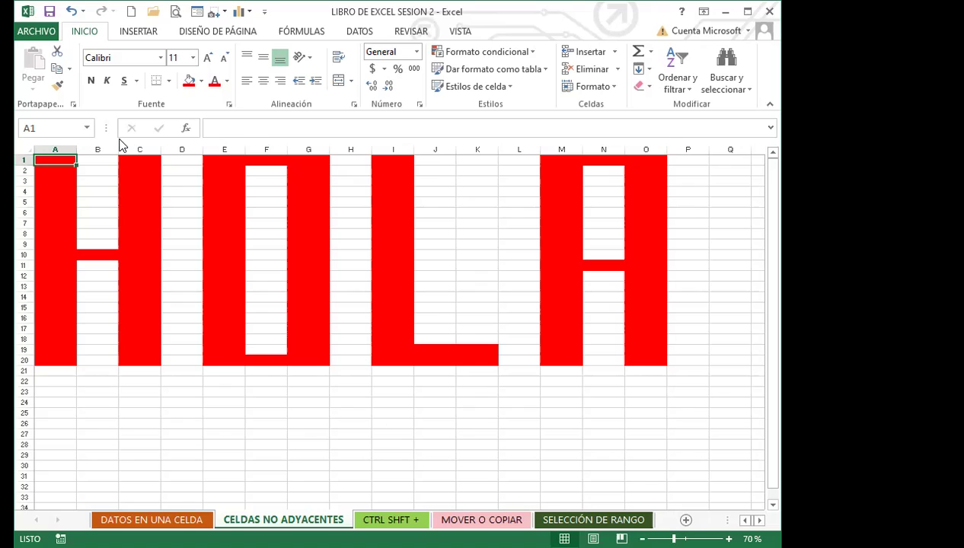
key(ctrl+space)
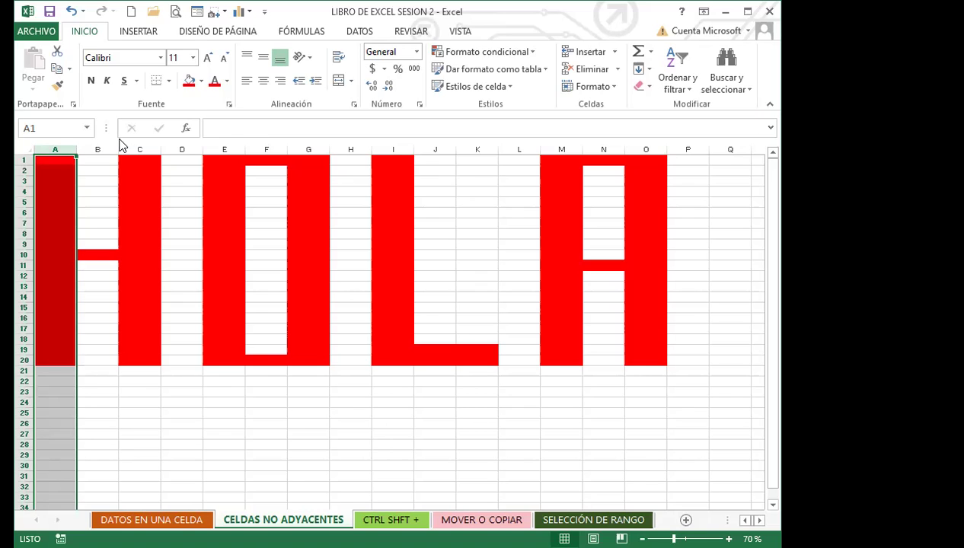
- Move the active cell down column A to A22 and select the entire row 22
key(Down)
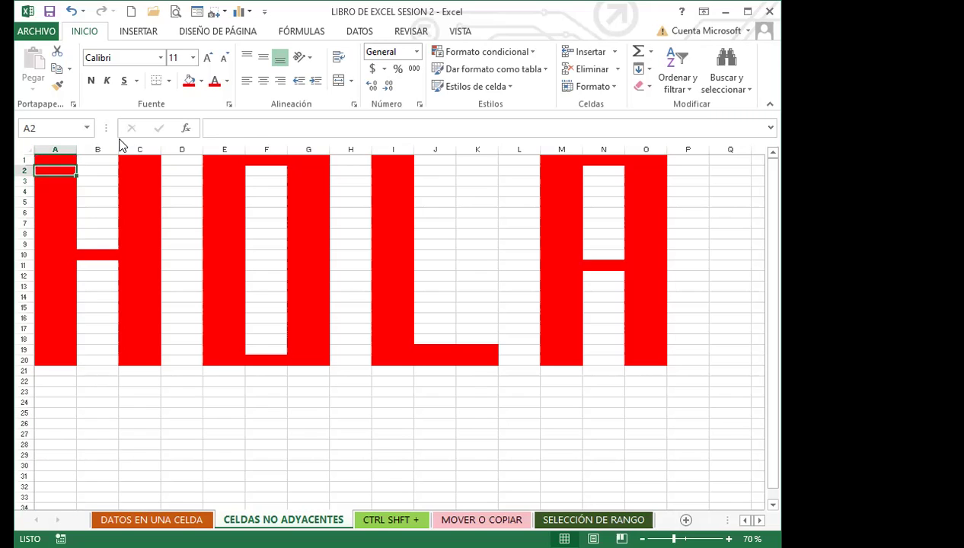
key(Down)
key(Down)
key(Down)
key(Down)
key(Down)
key(Down)
key(Down)
key(Down)
key(Down)
key(Down)
key(Down)
key(Down)
key(Down)
key(Down)
key(Down)
key(Down)
key(Down)
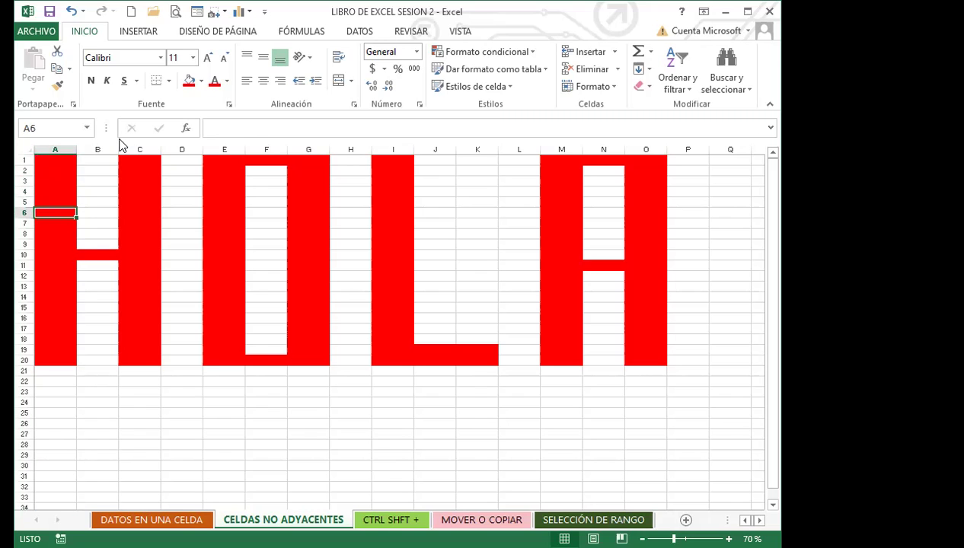
key(Down)
key(Down)
key(Down)
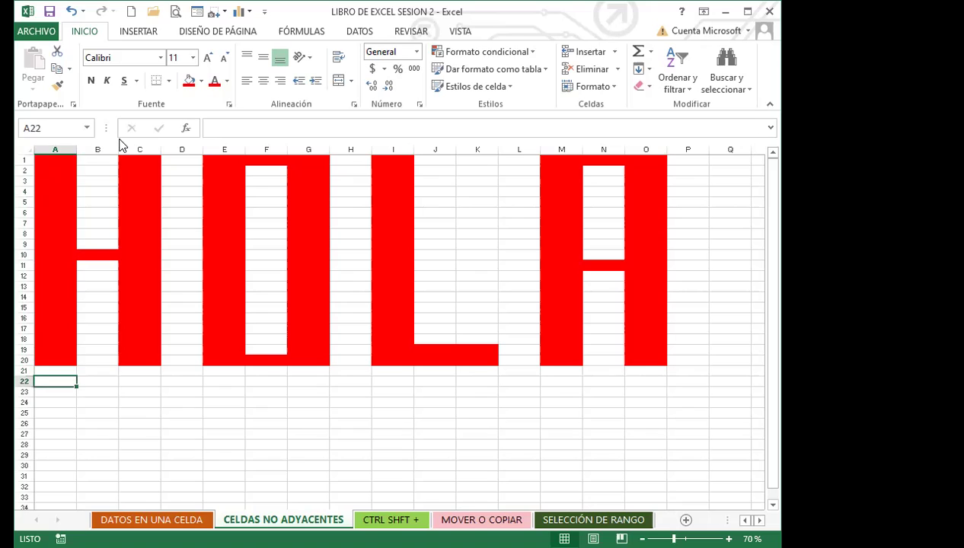
key(shift+space)
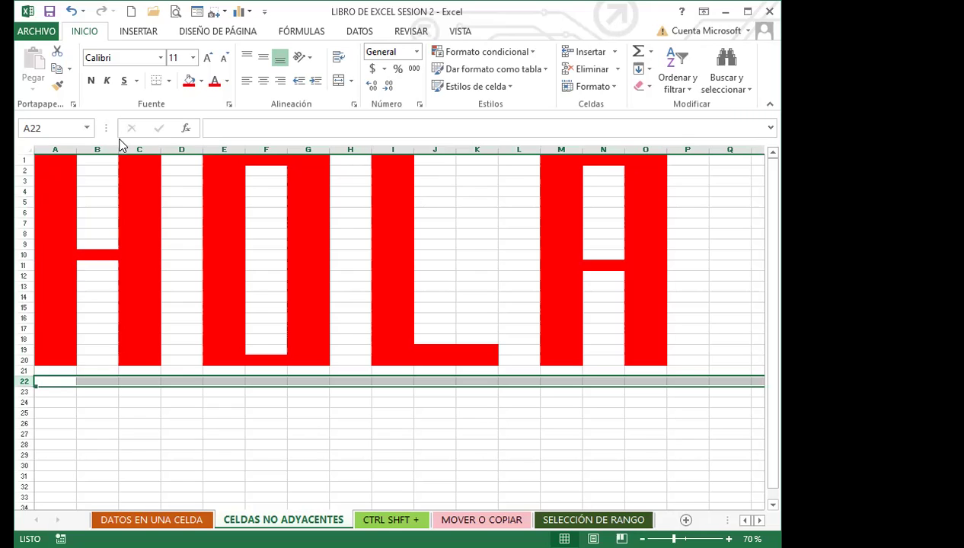
- Select the entire column A from cell A1 again, and reduce the selection to A1 alone
click(59, 163)
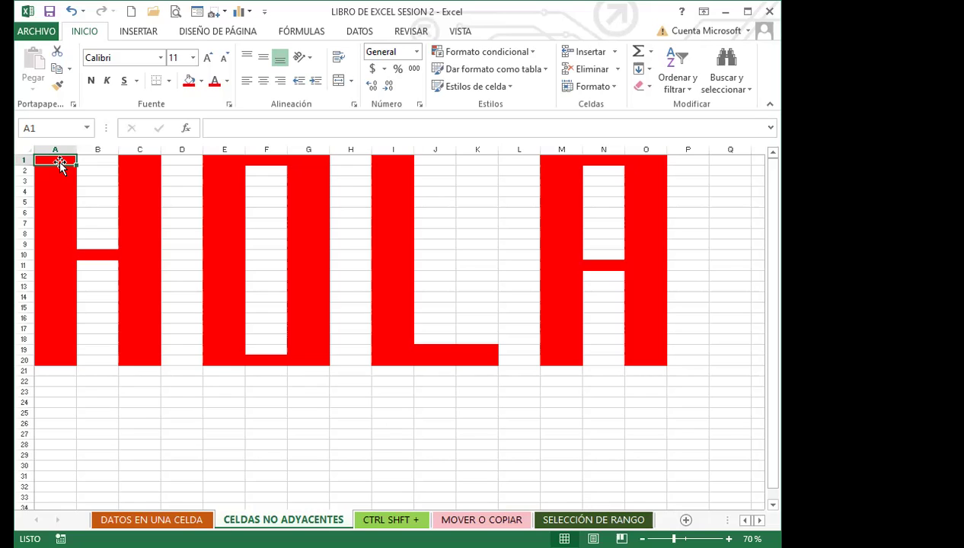
key(ctrl+space)
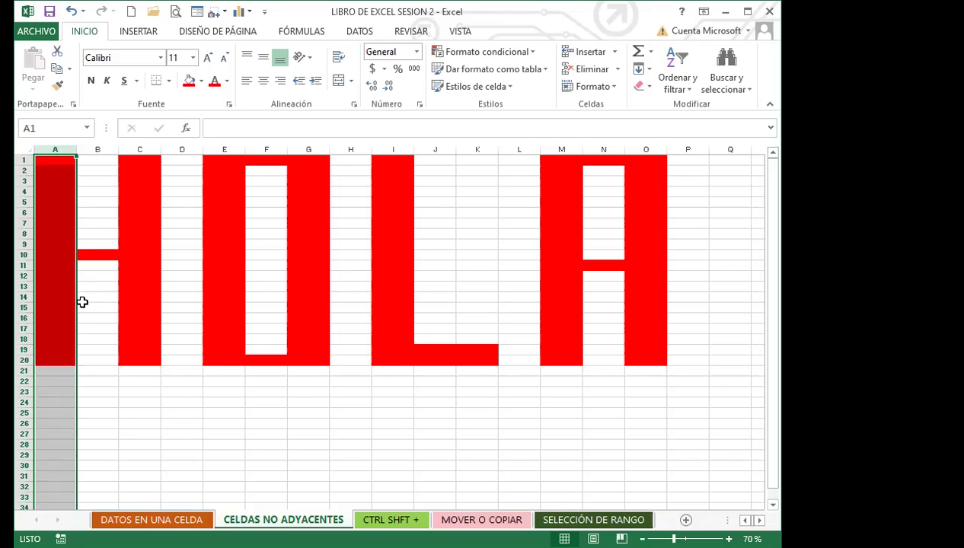
click(49, 158)
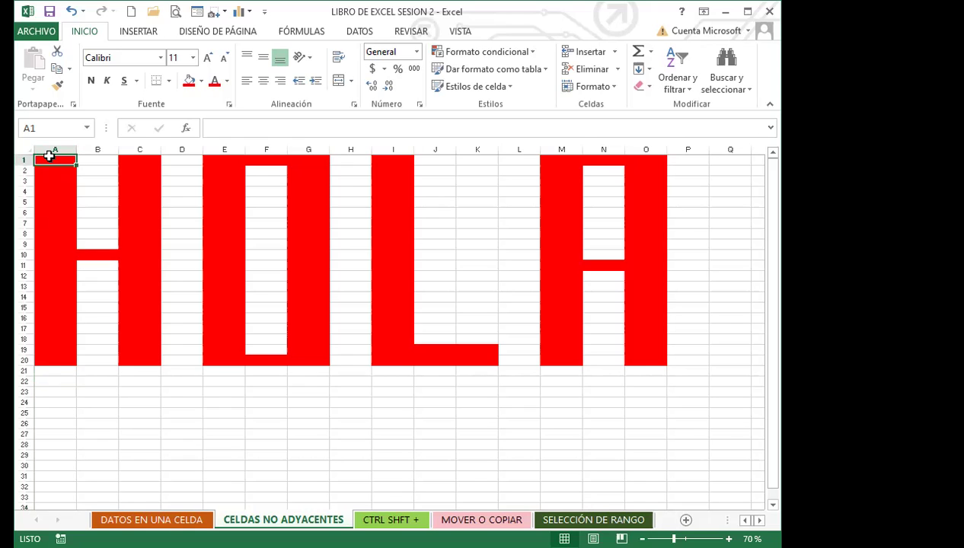
- Move from A1 to the last column of row 1 and back, and select the entire row 1 from A1
key(ctrl+Right)
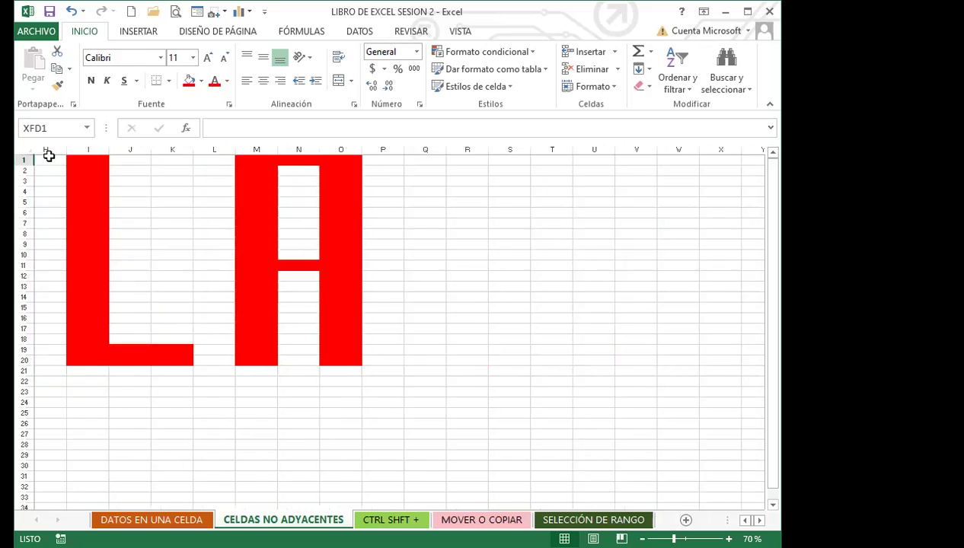
key(ctrl+Left)
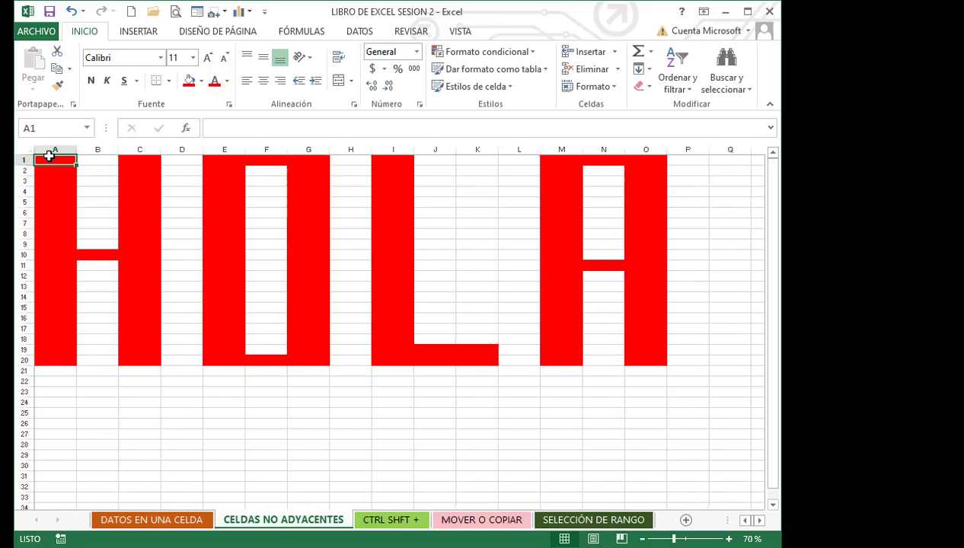
key(ctrl+shift+Right)
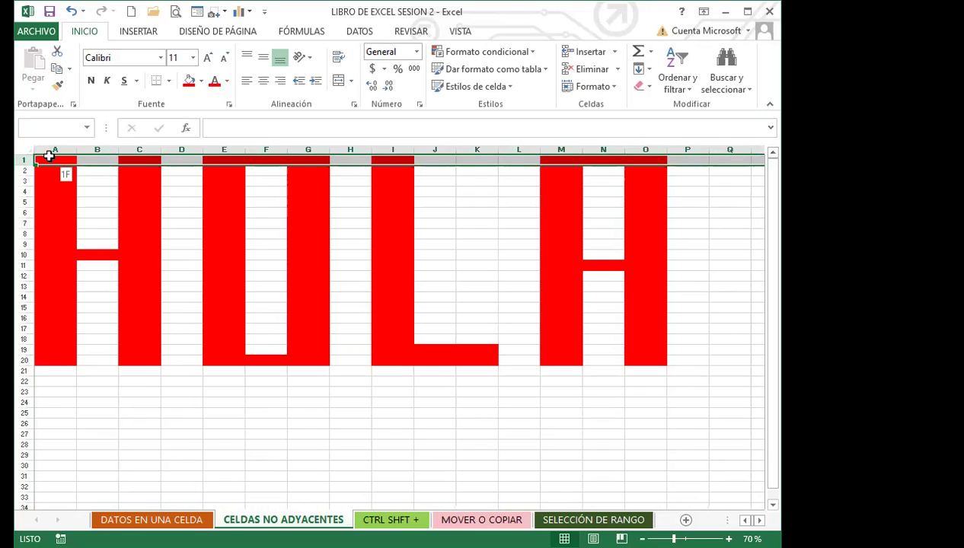
- Select the whole sheet, reduce the selection to A1, and extend it from column A to the whole sheet again
key(ctrl+a)
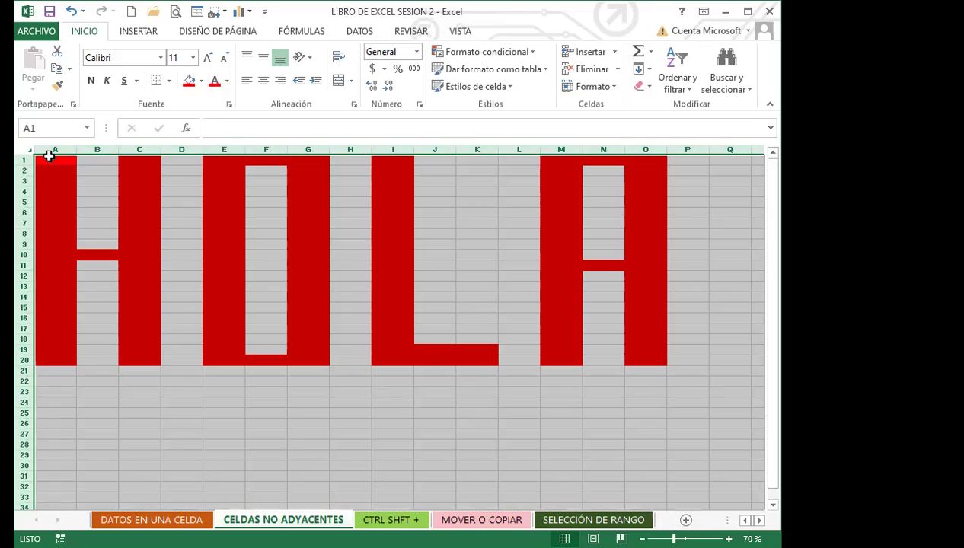
click(48, 156)
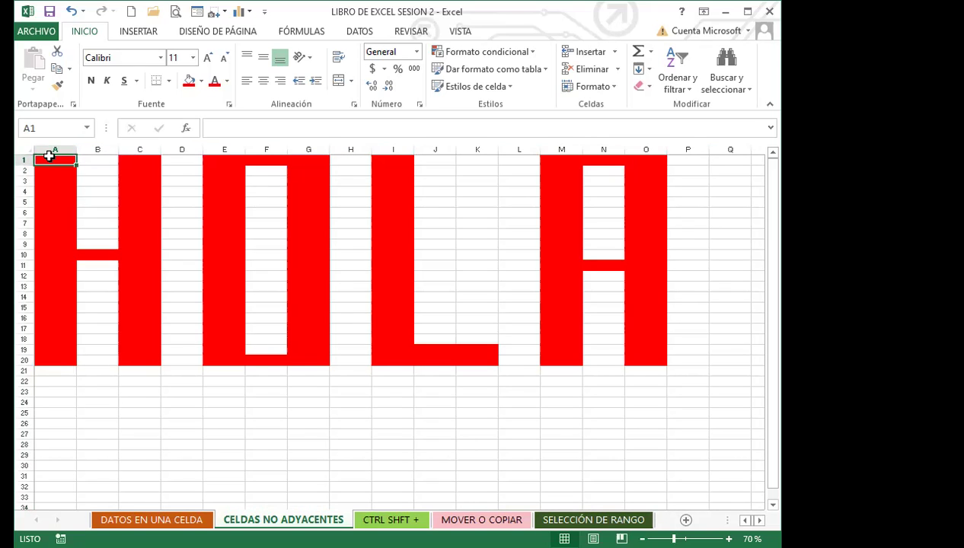
click(49, 152)
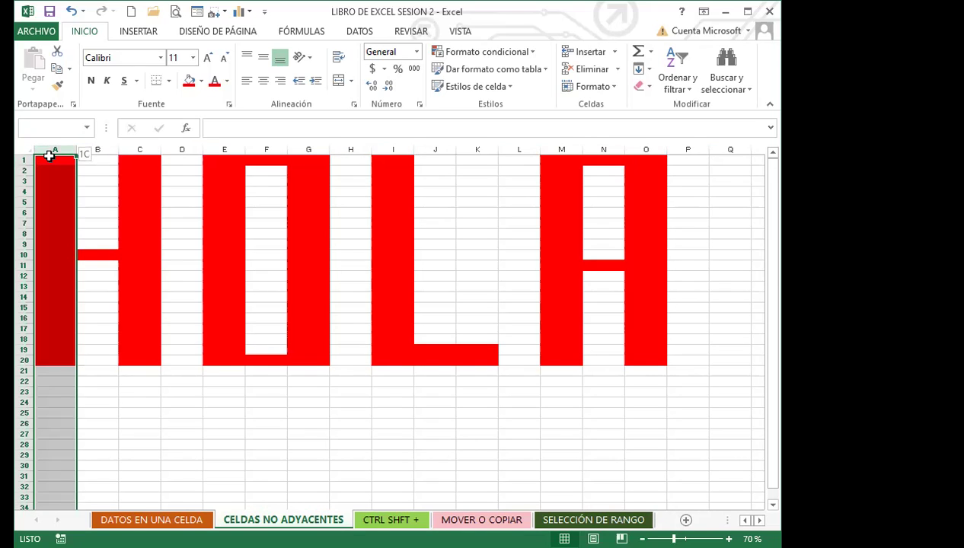
key(ctrl+a)
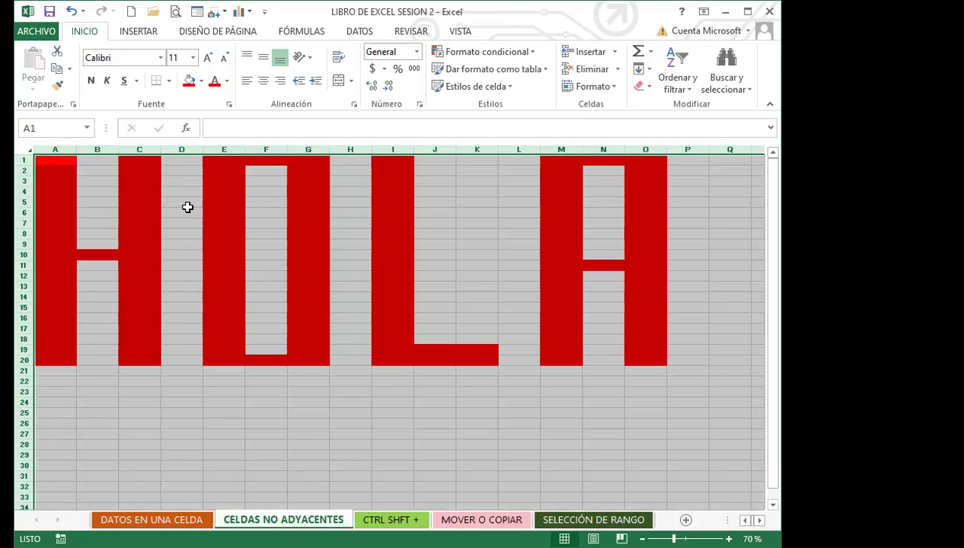
- Enter 1 in cell E25 below the red letters and fill the value across the range E25:J35
click(168, 444)
scroll(202, 361, down, 3)
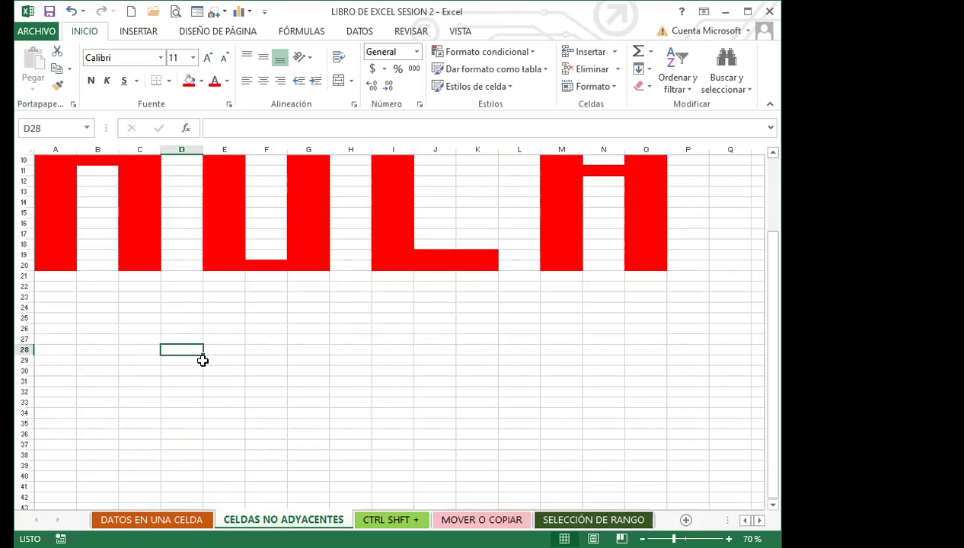
click(222, 317)
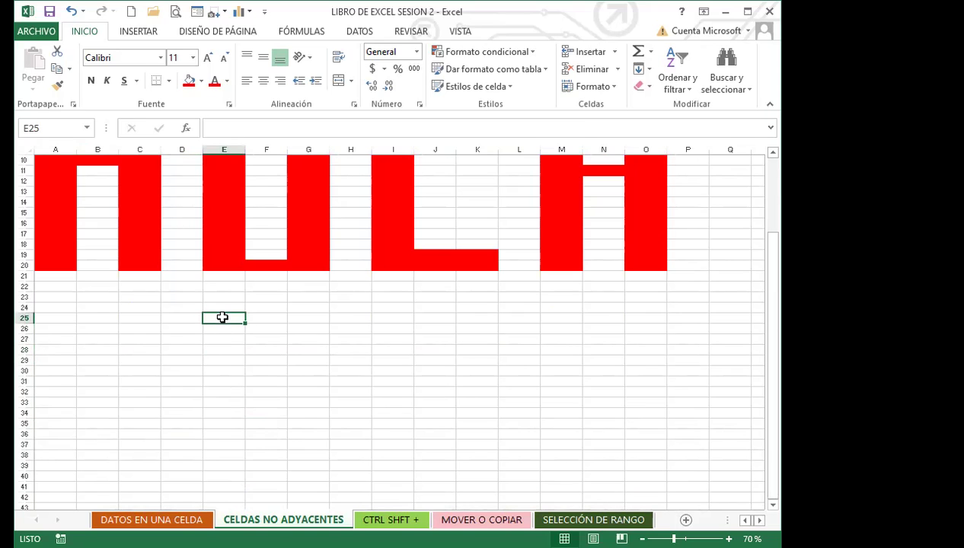
text(1)
click(225, 365)
key(Up)
key(Up)
key(Up)
key(Up)
key(Up)
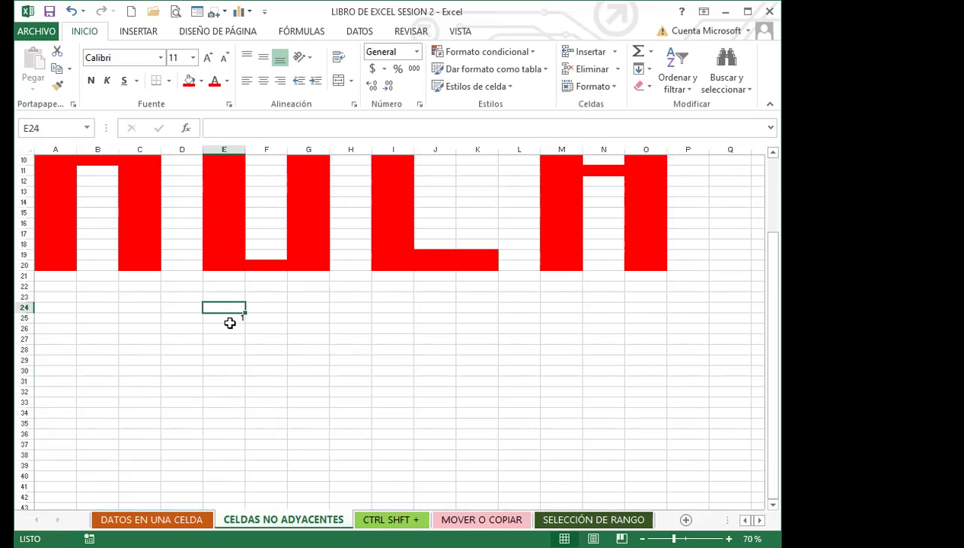
click(238, 318)
drag(245, 323, 451, 425)
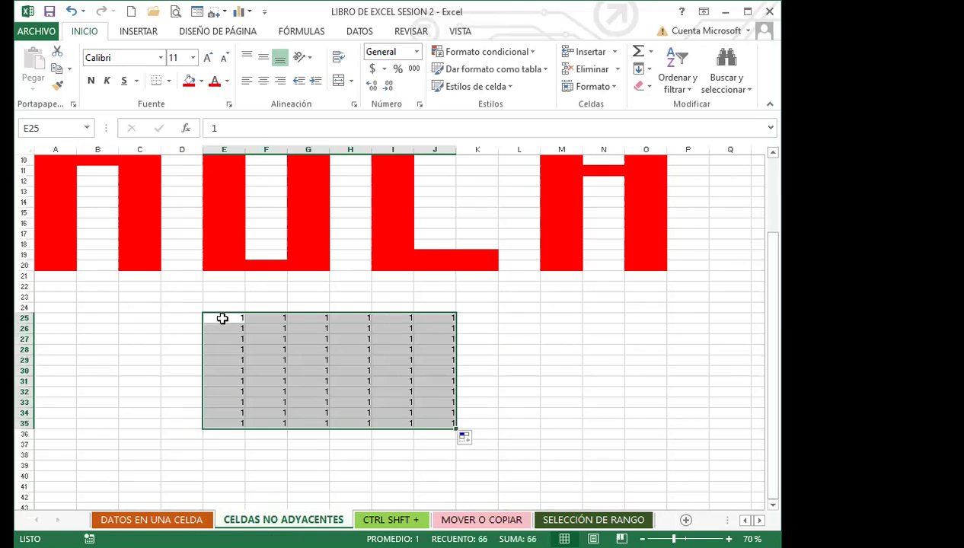
- Select the filled cells E25:E35 by extending down from E25, and clear the selection at D25
click(224, 319)
key(ctrl+shift+Down)
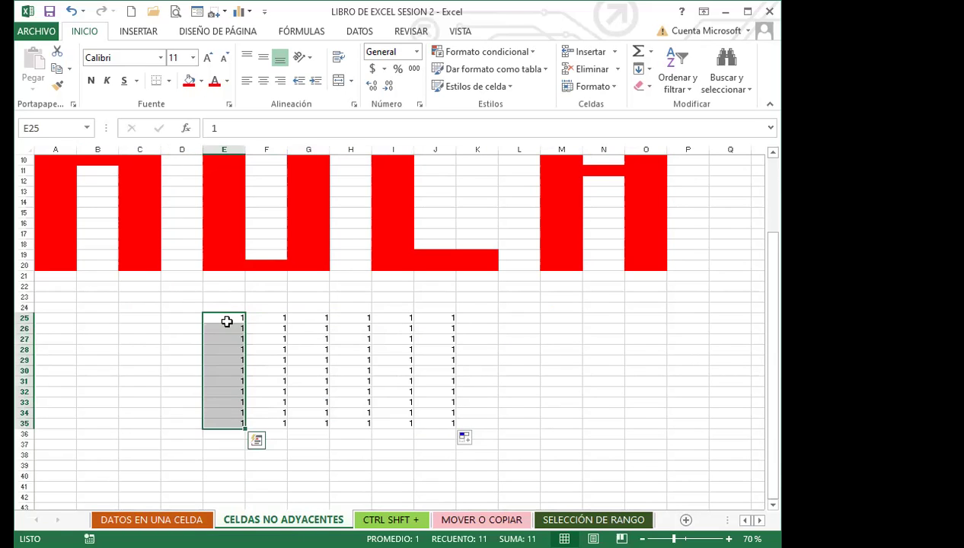
click(186, 317)
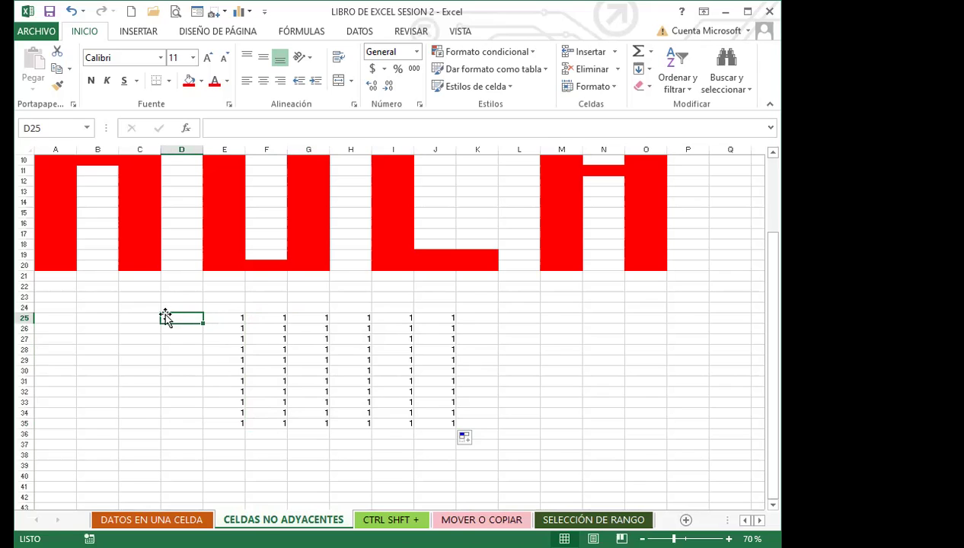
- Select cell A1, and select the block of 1s in E25:J35 as one range
scroll(162, 312, up, 3)
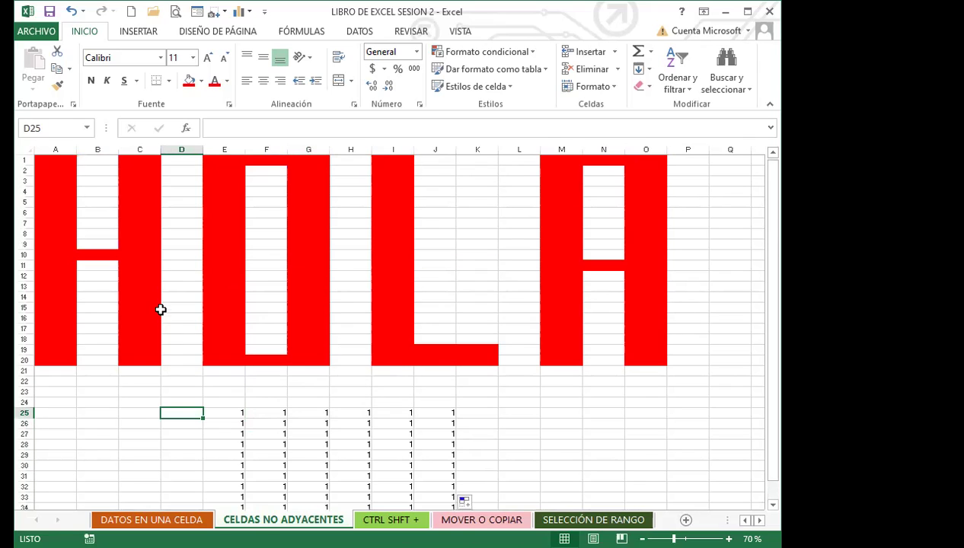
click(60, 160)
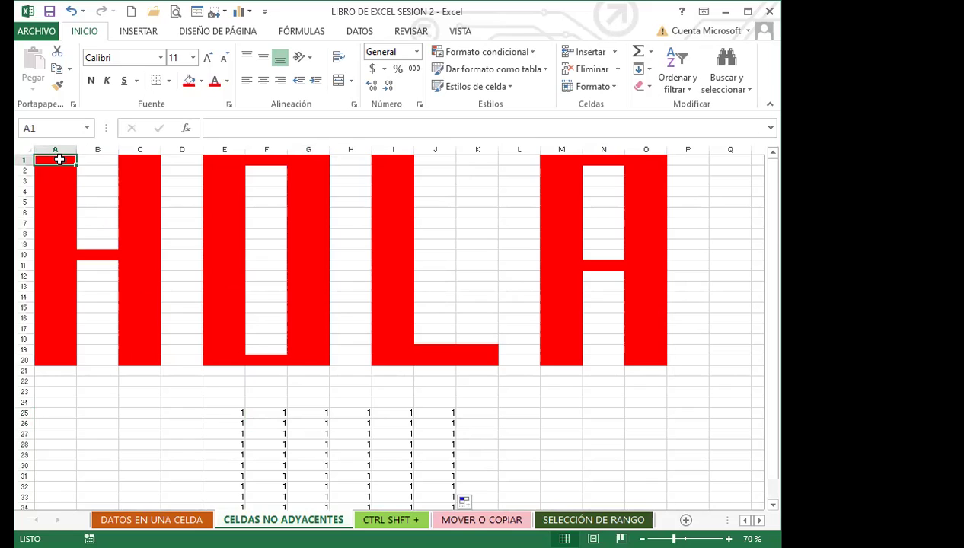
scroll(268, 344, down, 4)
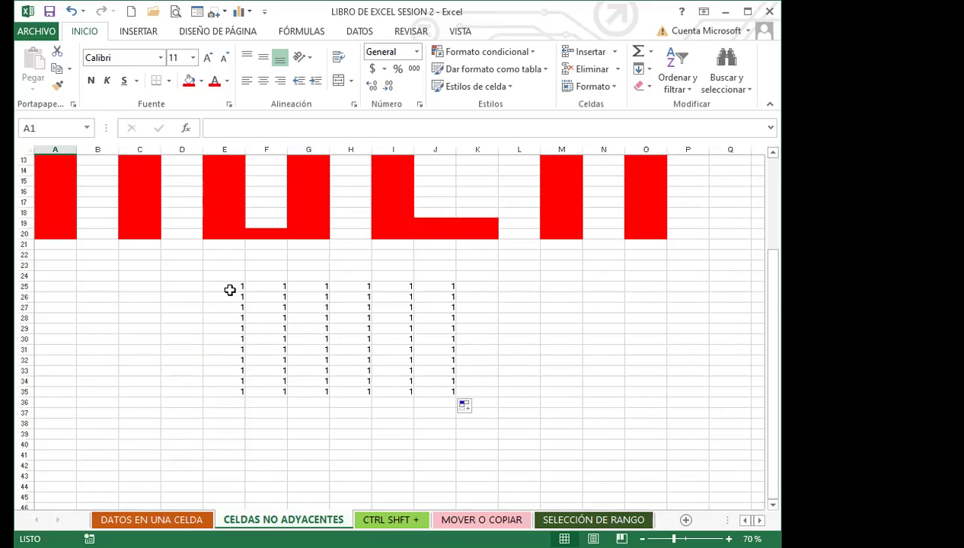
drag(229, 290, 431, 393)
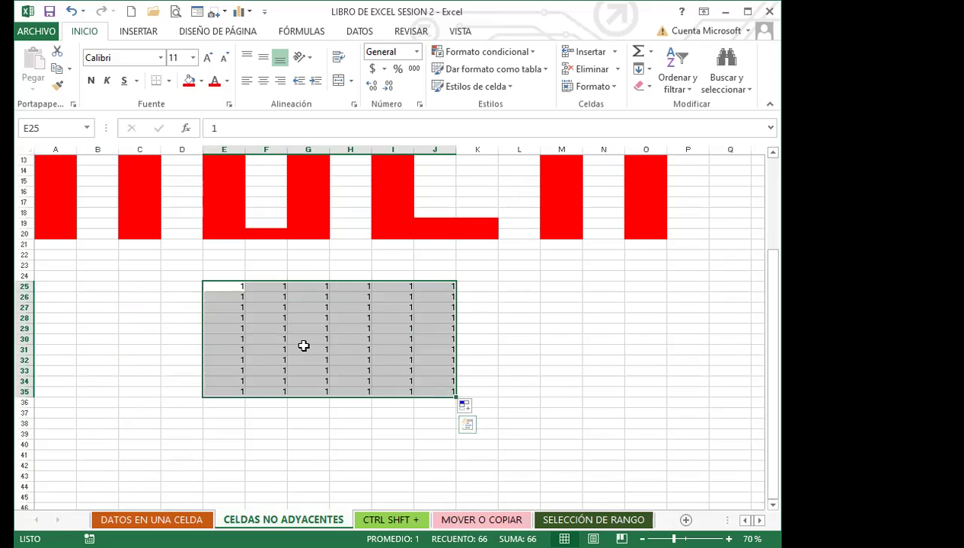
- Starting from E25 alone, extend the selection down to row 35 and across to column J
click(279, 336)
click(224, 288)
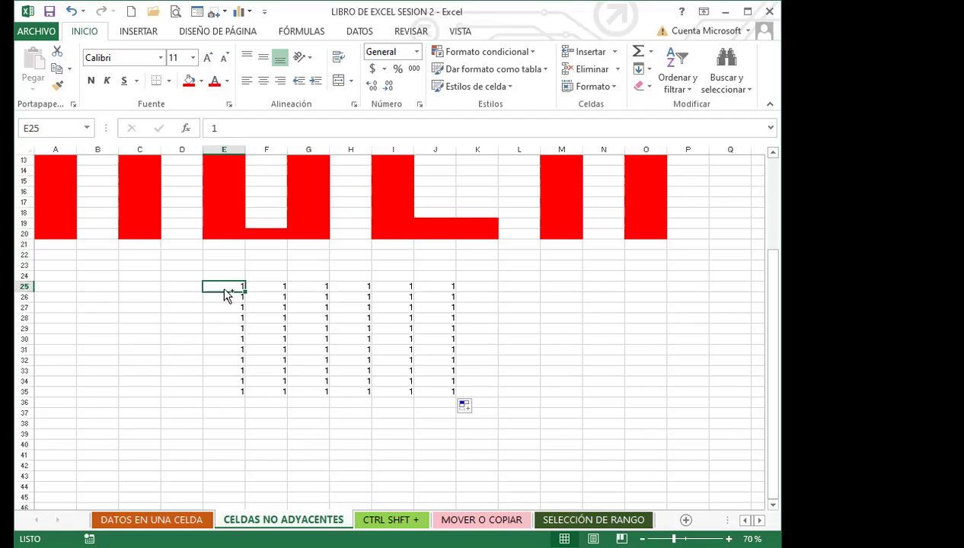
key(ctrl+shift+Down)
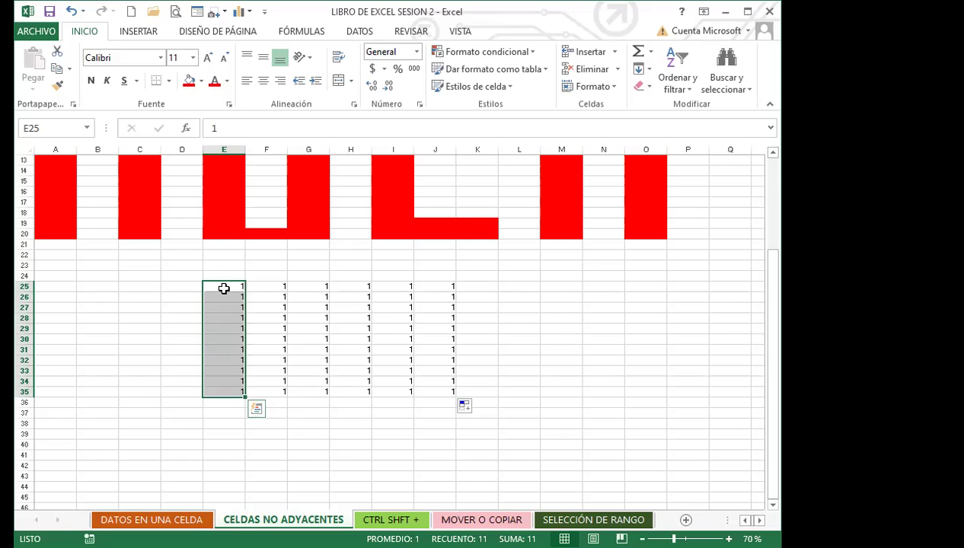
key(ctrl+shift+Right)
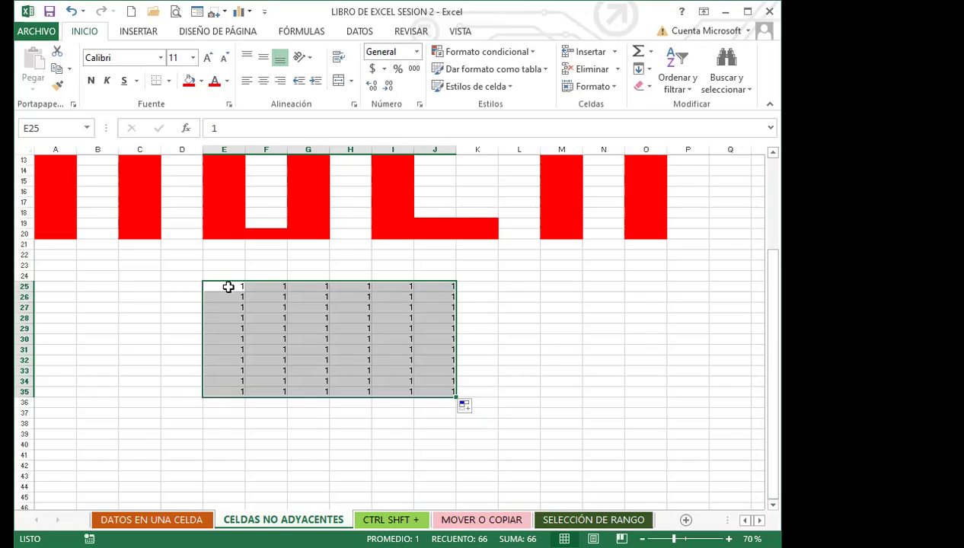
- Select the entire column A from cell A1, and extend the selection to the whole sheet
click(175, 233)
scroll(55, 189, up, 4)
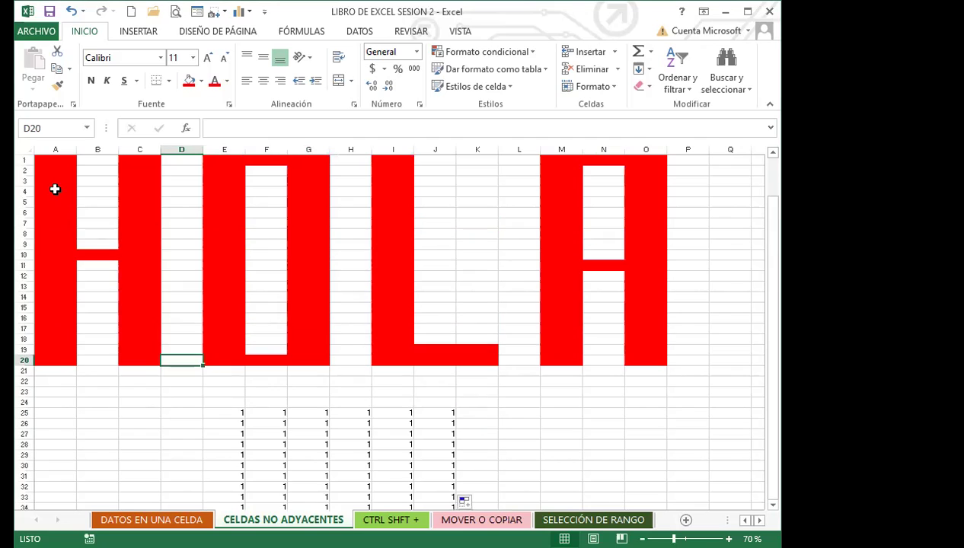
click(52, 159)
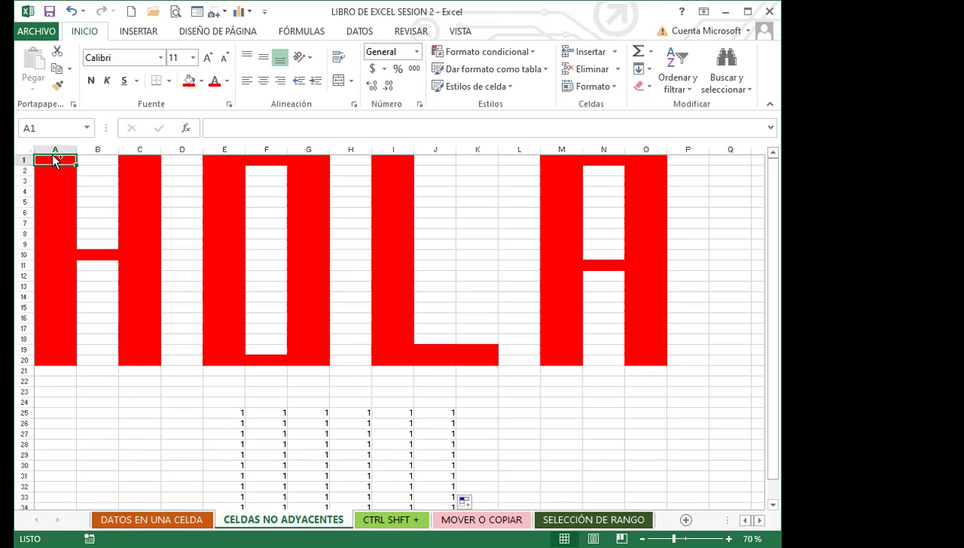
key(ctrl+space)
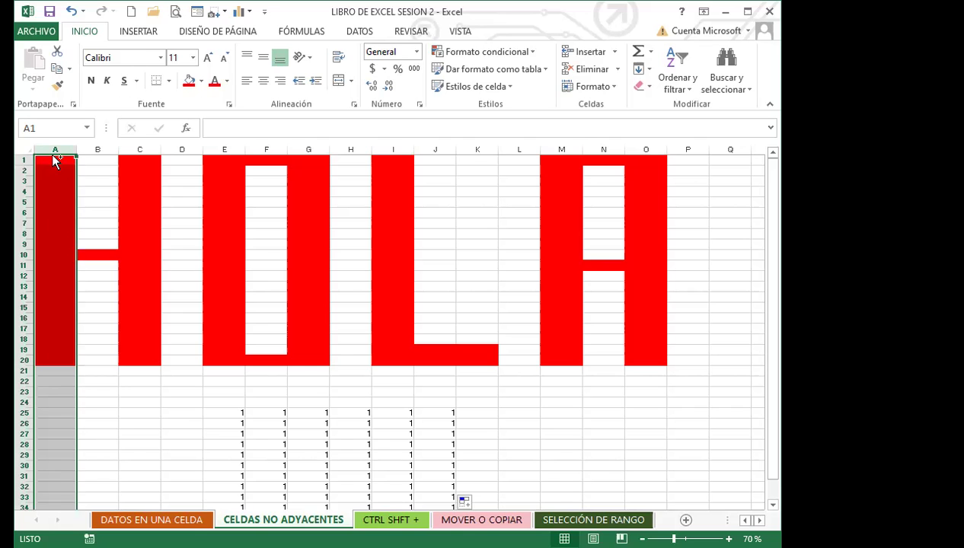
key(ctrl+a)
- Select the data block E25:J35 from E25 to its last row and column again, and deselect it at an empty cell
click(221, 412)
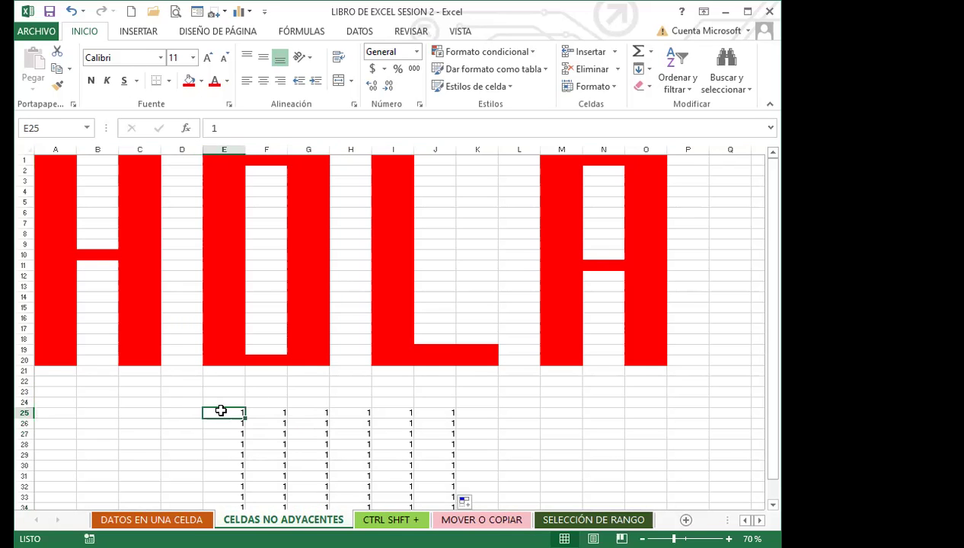
key(ctrl+shift+Down)
key(ctrl+shift+Right)
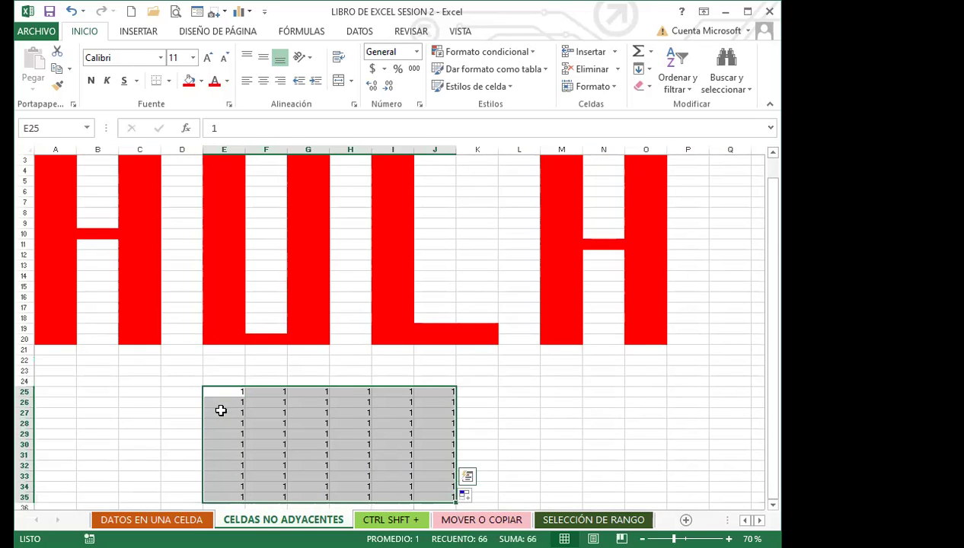
scroll(244, 391, down, 2)
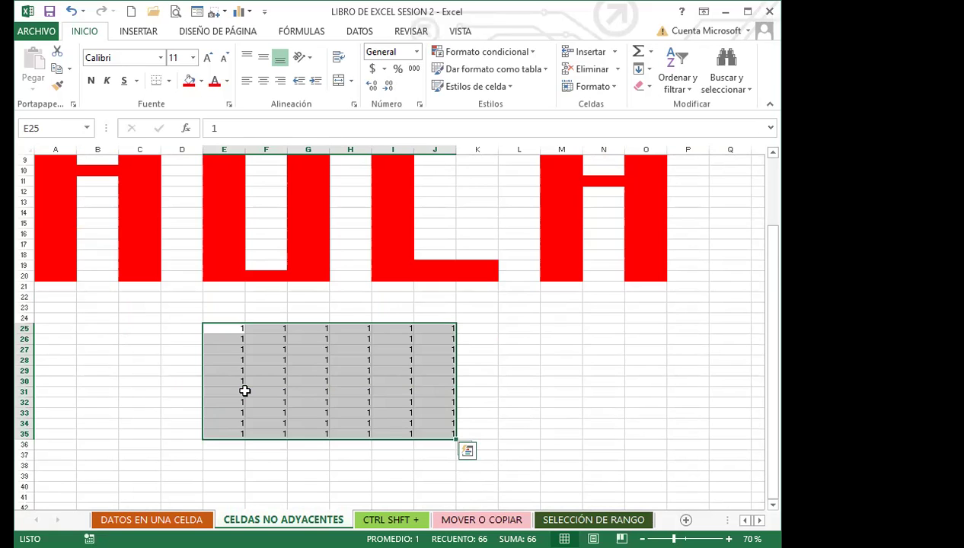
click(165, 381)
scroll(346, 412, down, 5)
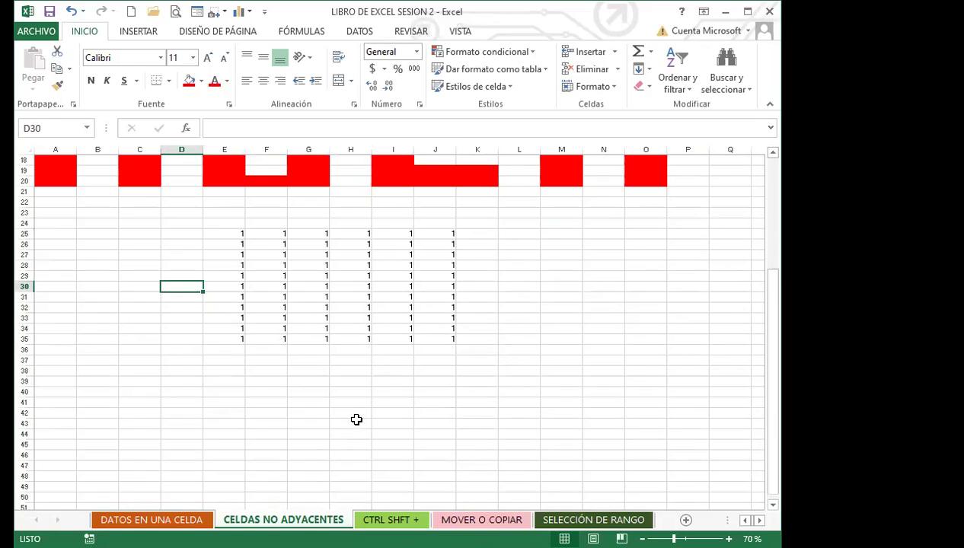
click(375, 411)
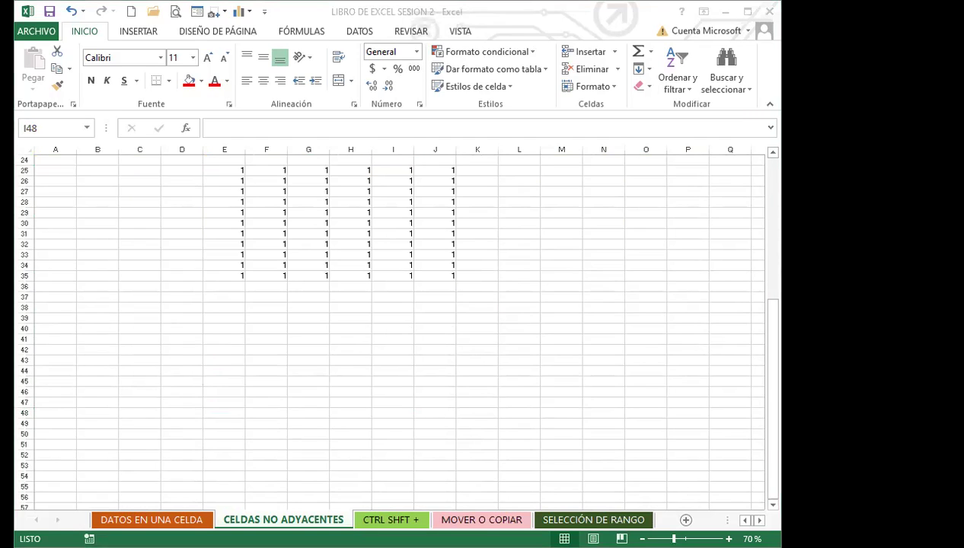
- On the MOVER O COPIAR sheet, copy the EL SALVADOR entries in the range A1:A19
click(470, 520)
click(288, 424)
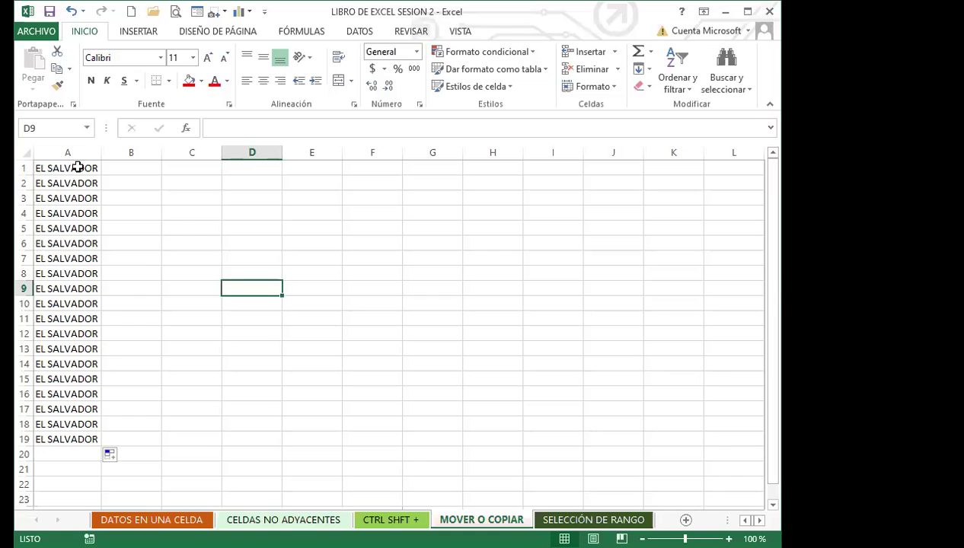
drag(75, 166, 90, 435)
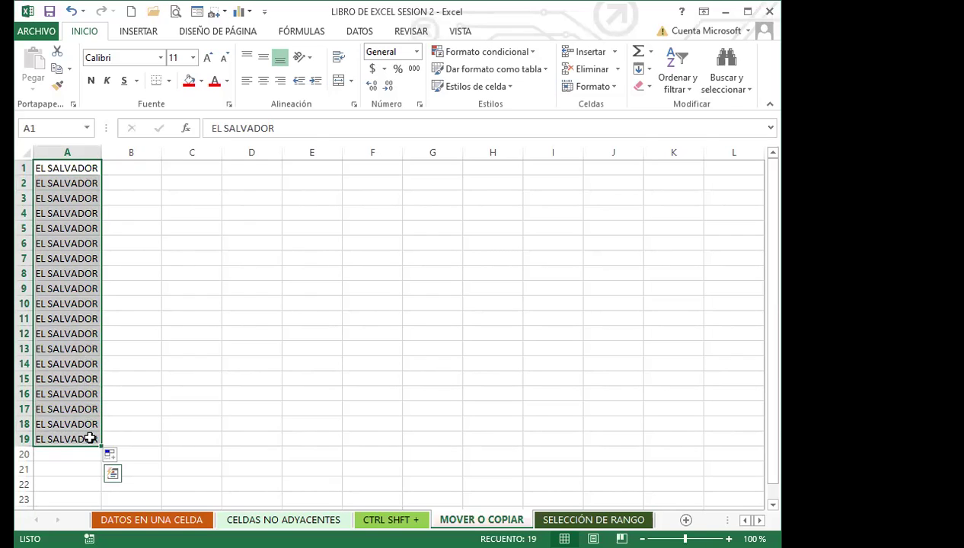
click(57, 69)
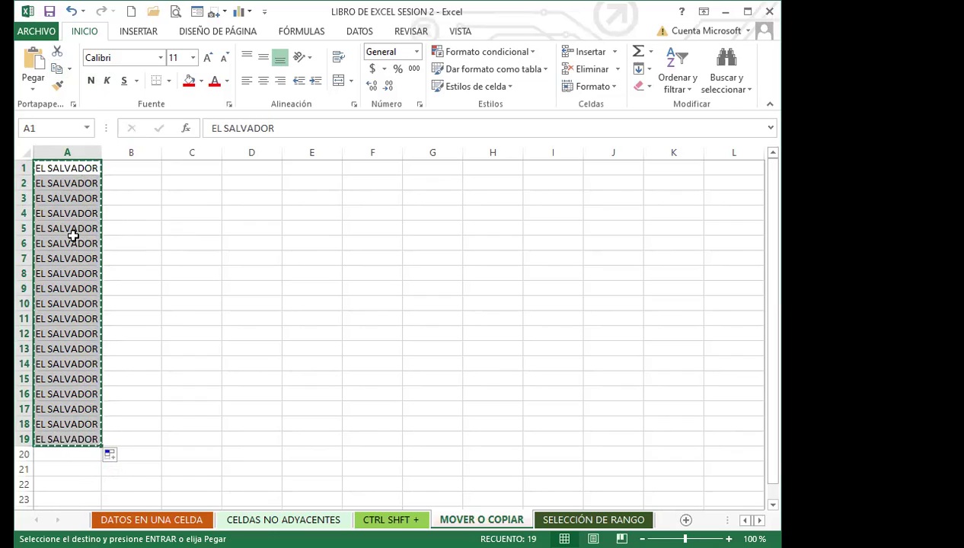
- Paste the copied EL SALVADOR list into columns C and E starting at C1 and E1, and deselect at B5
click(196, 168)
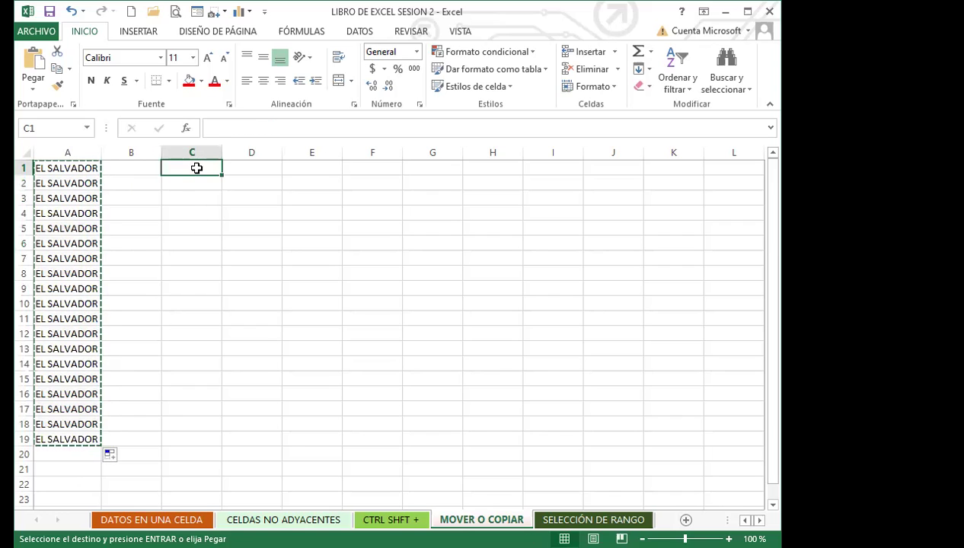
click(34, 67)
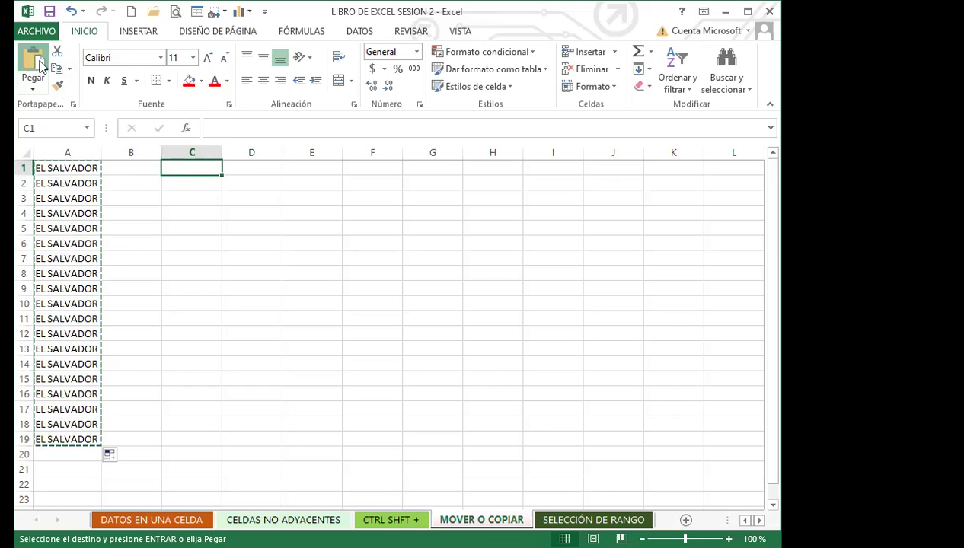
click(310, 172)
click(34, 65)
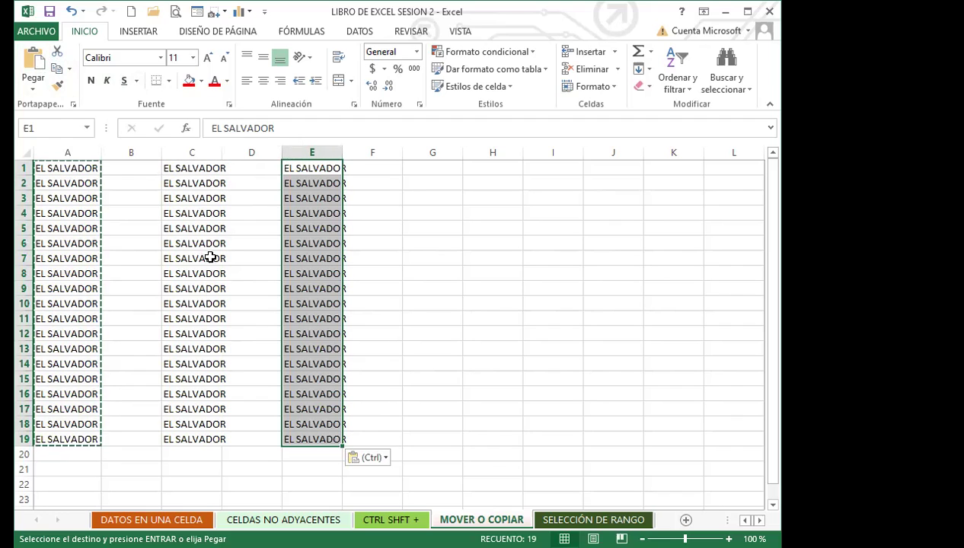
click(121, 232)
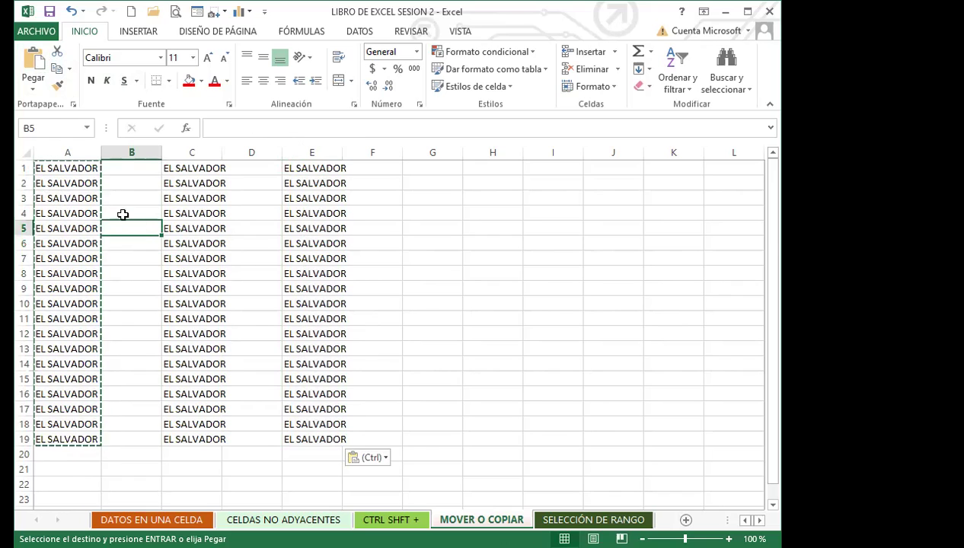
- Move the EL SALVADOR list from C1:C19 to column G, starting at G1, by cutting and pasting
drag(191, 166, 182, 434)
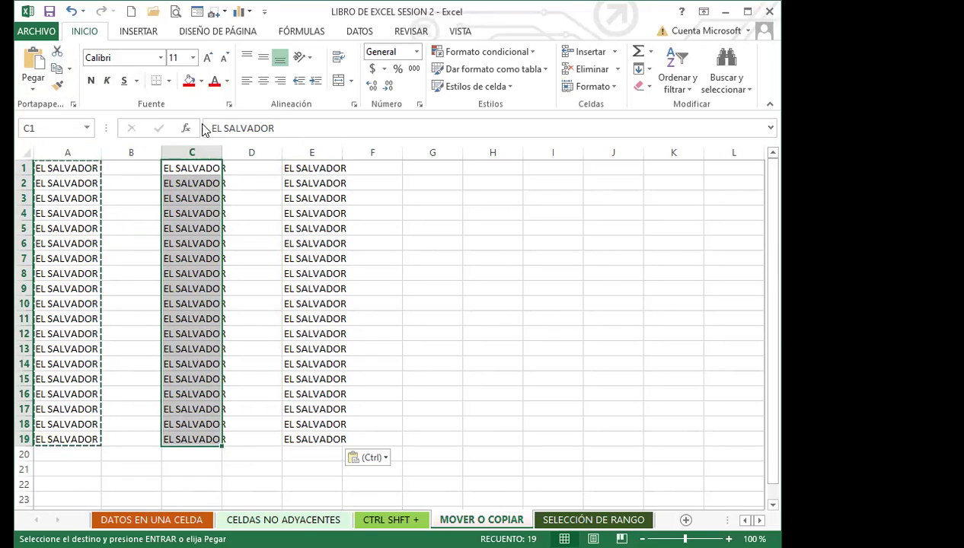
click(58, 51)
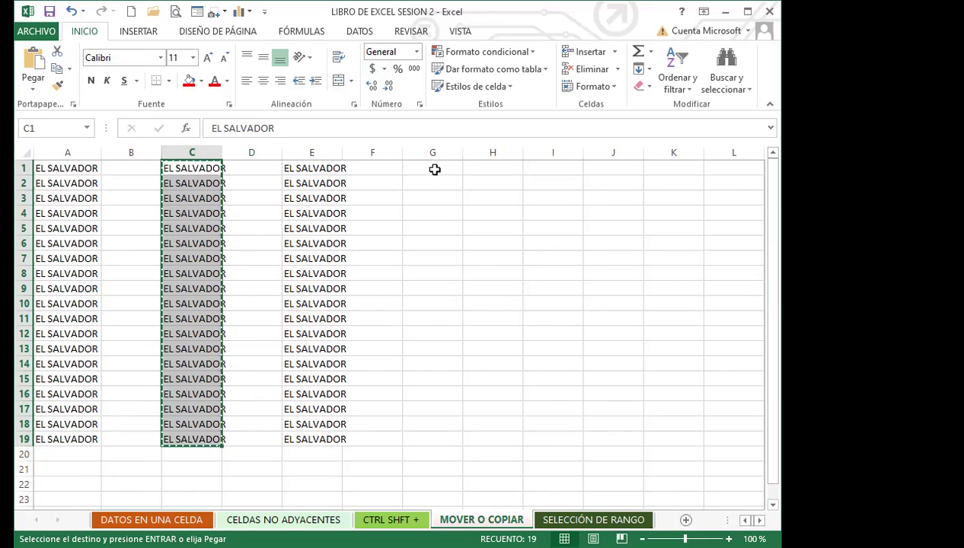
click(434, 169)
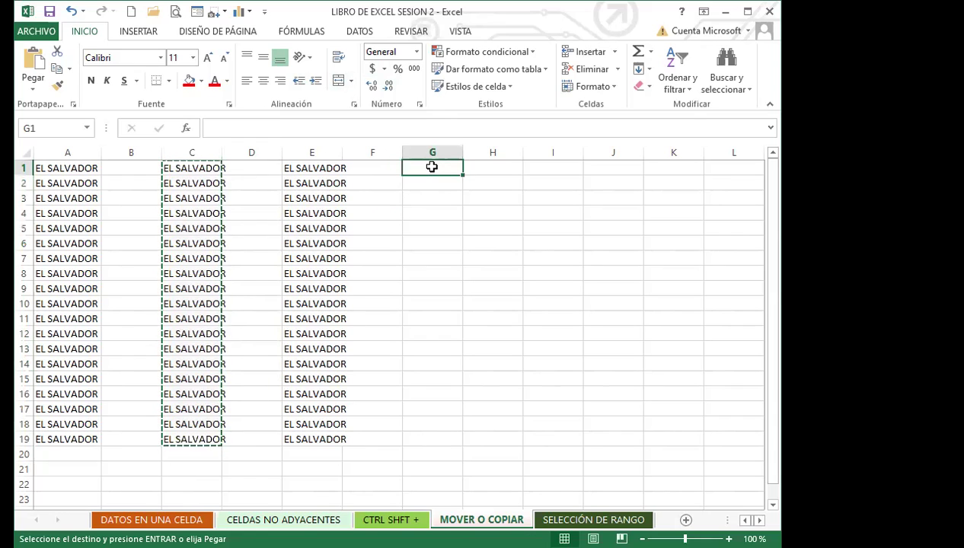
click(34, 60)
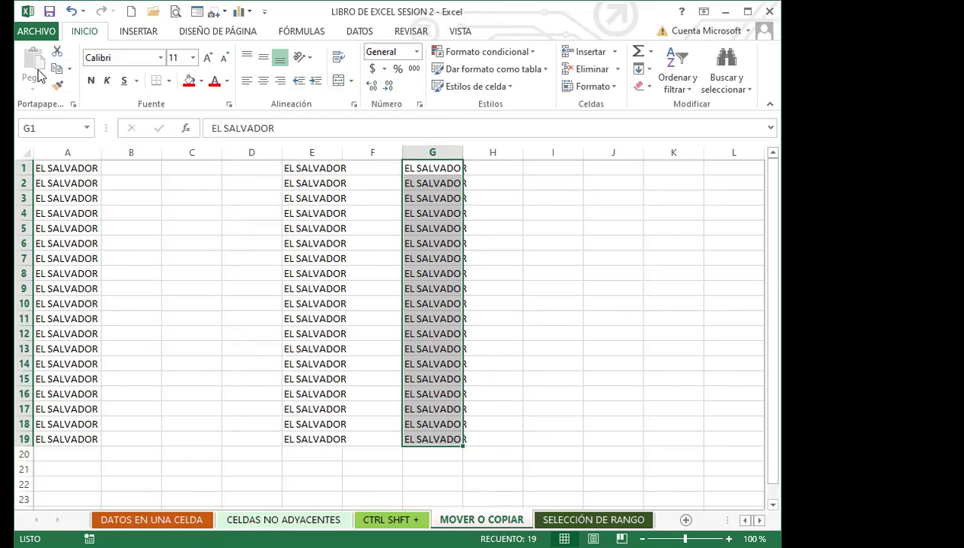
- Copy the range A1:A19 and paste it into columns C, B and D, starting in row 1
drag(67, 168, 67, 437)
key(ctrl+v)
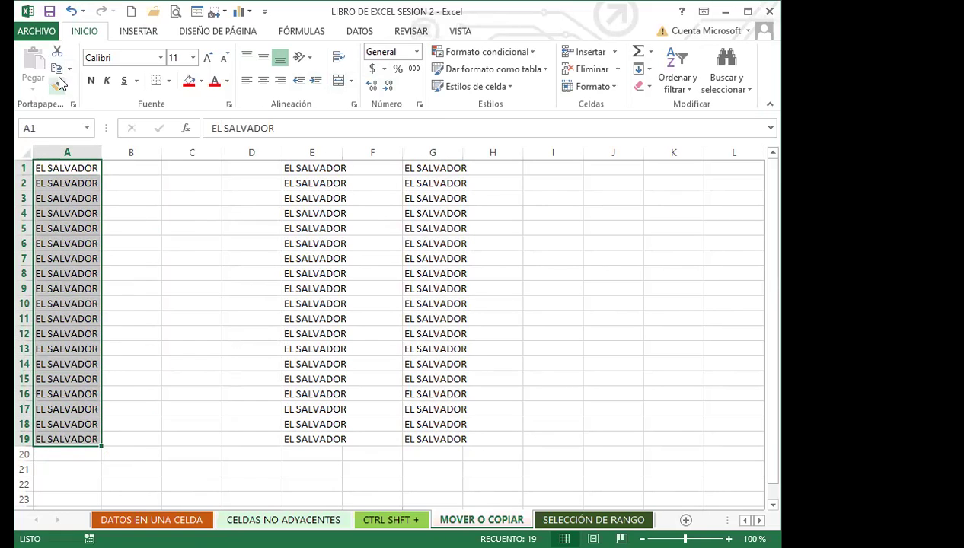
click(57, 69)
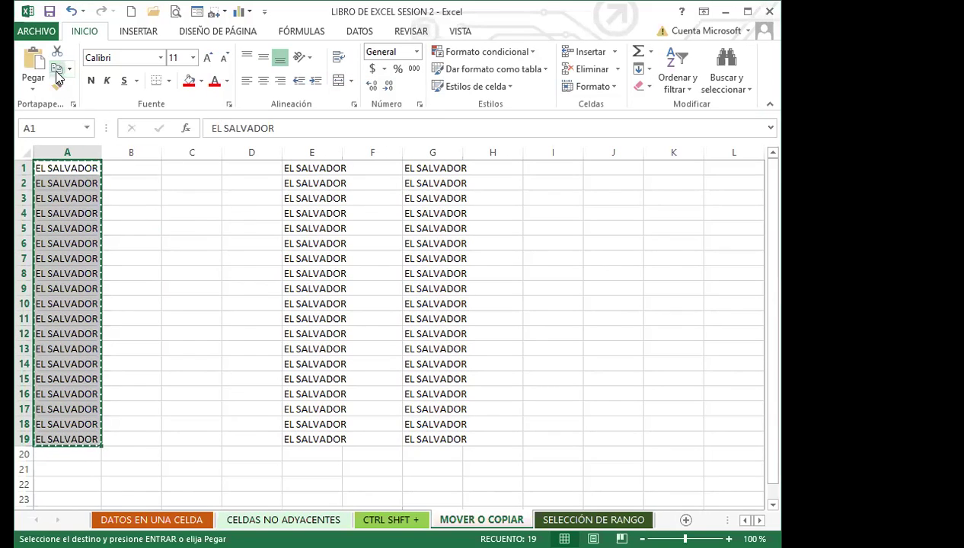
click(187, 169)
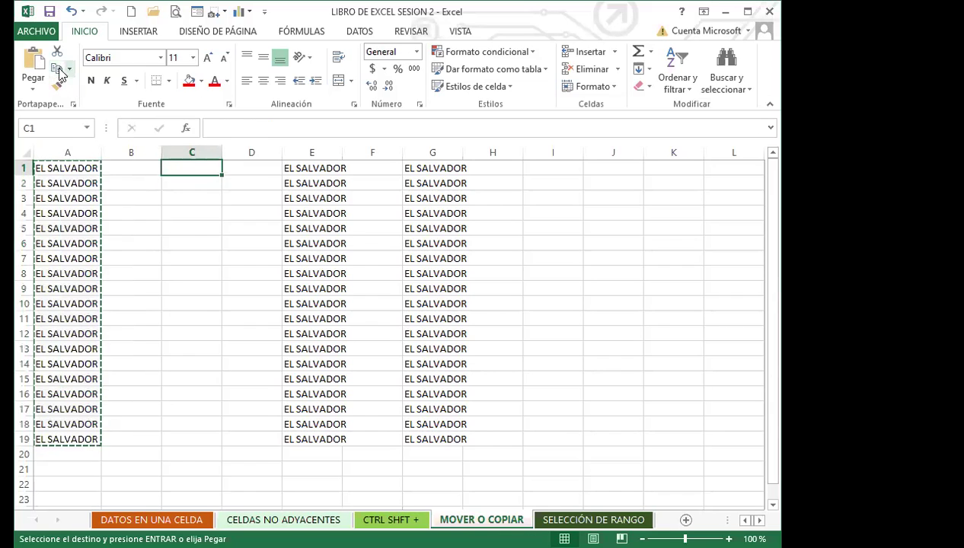
click(33, 62)
click(131, 169)
click(33, 61)
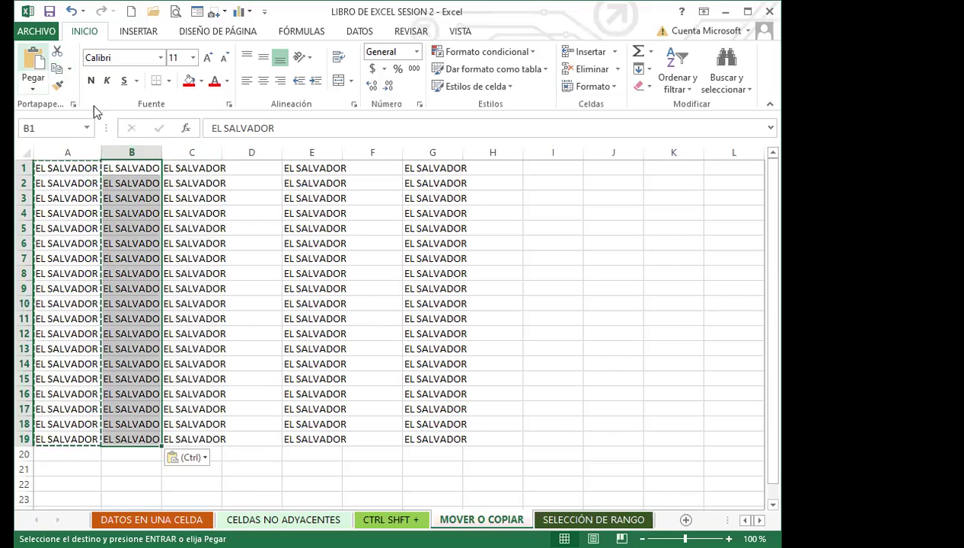
click(248, 169)
click(34, 63)
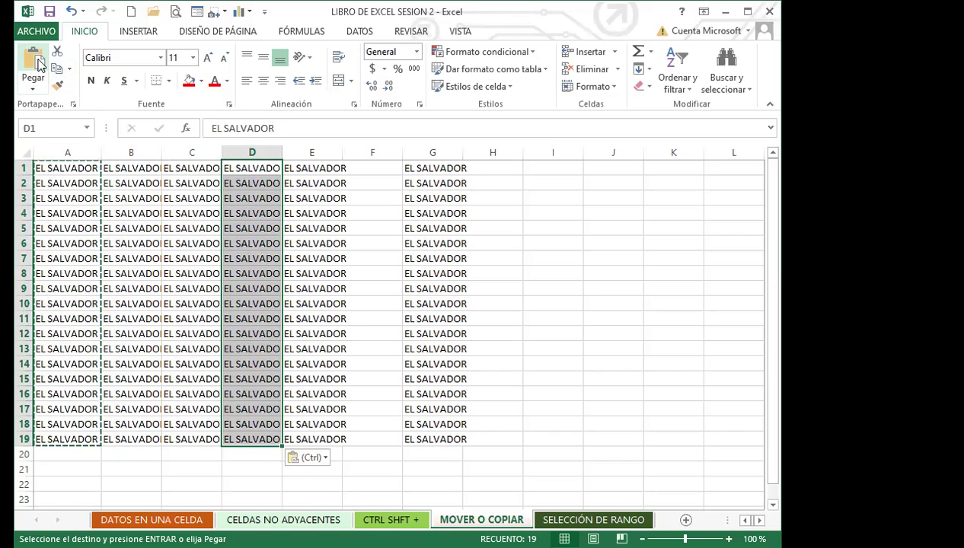
- Undo all pastes and the move so only column A keeps the list, cancel copy mode, and select B8
key(ctrl+z)
key(ctrl+z)
key(ctrl+z)
key(ctrl+z)
key(ctrl+z)
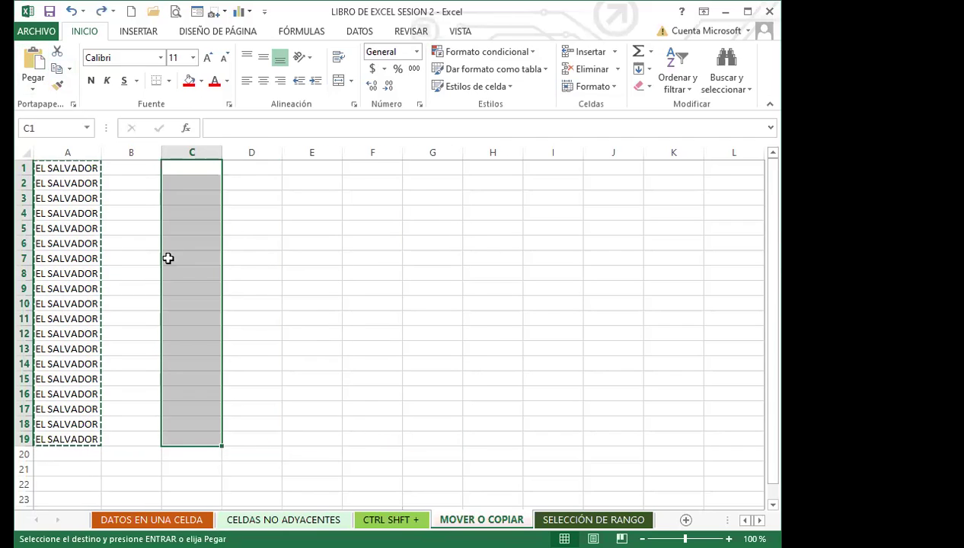
key(Escape)
click(127, 270)
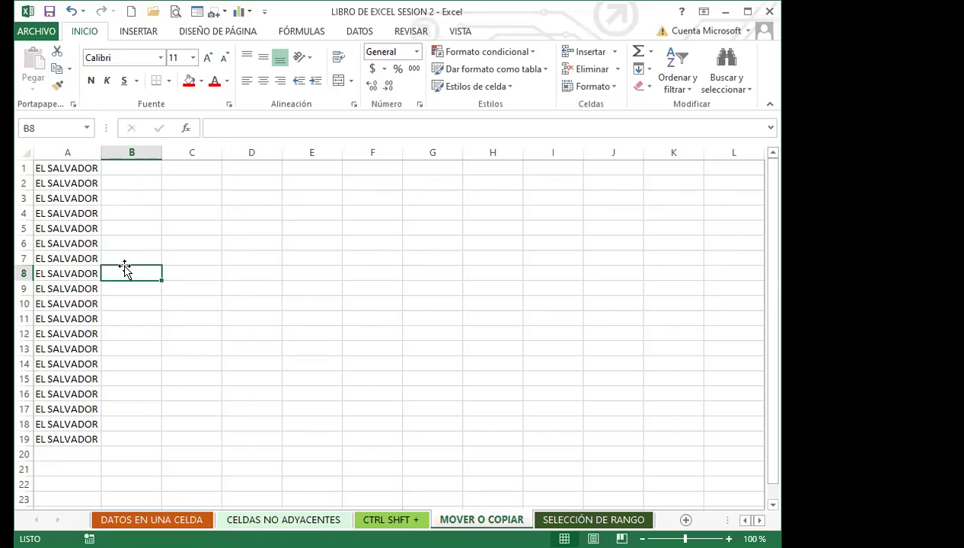
- Try filling the list in A1:A19 across to column G, undo the fill, and deselect at B8
drag(79, 167, 443, 451)
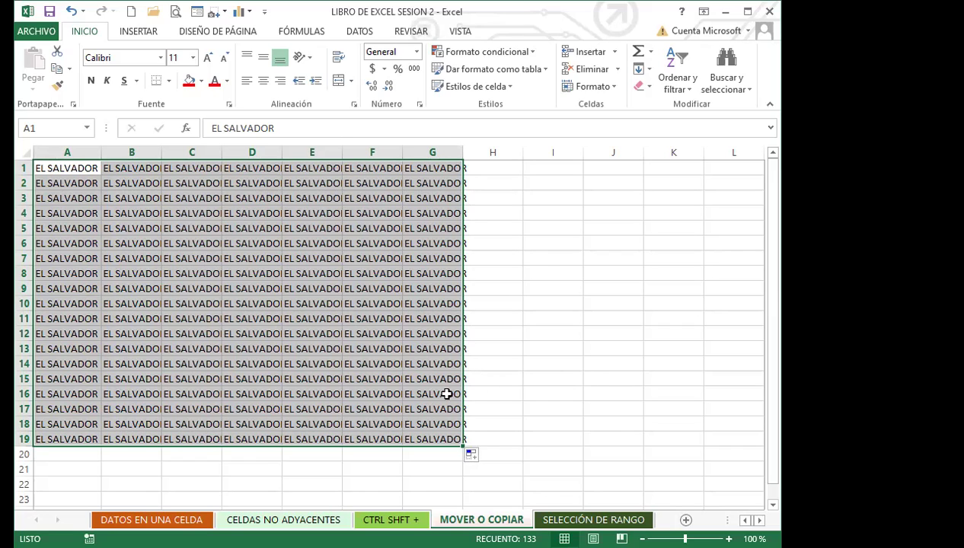
key(ctrl+z)
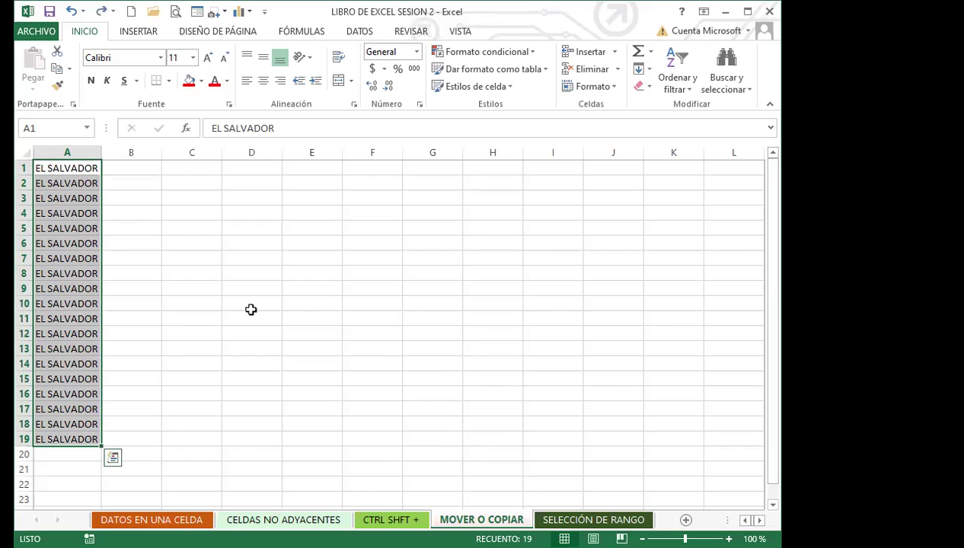
click(129, 278)
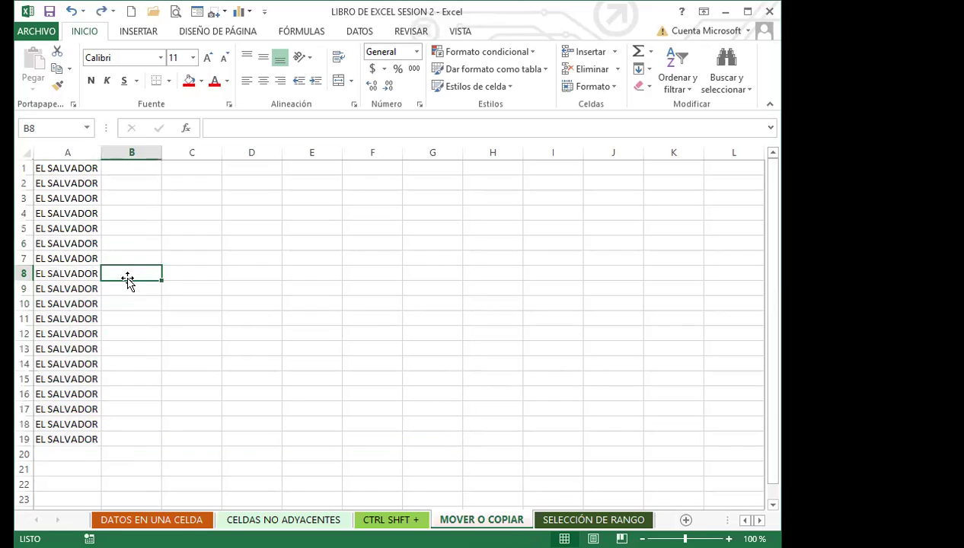
- Copy the EL SALVADOR list in A1:A19 and paste it with the normal paste option at C1
click(80, 167)
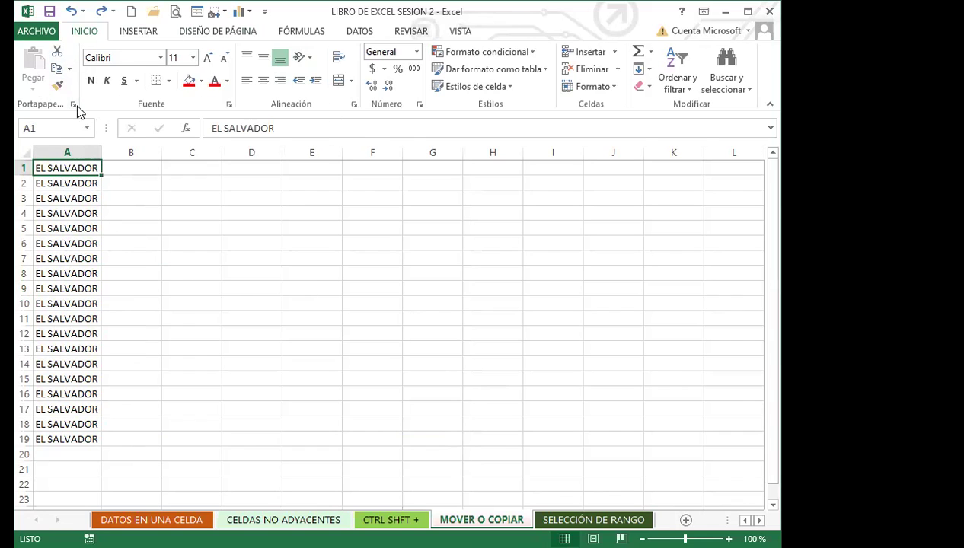
click(201, 167)
click(86, 167)
drag(81, 202, 86, 436)
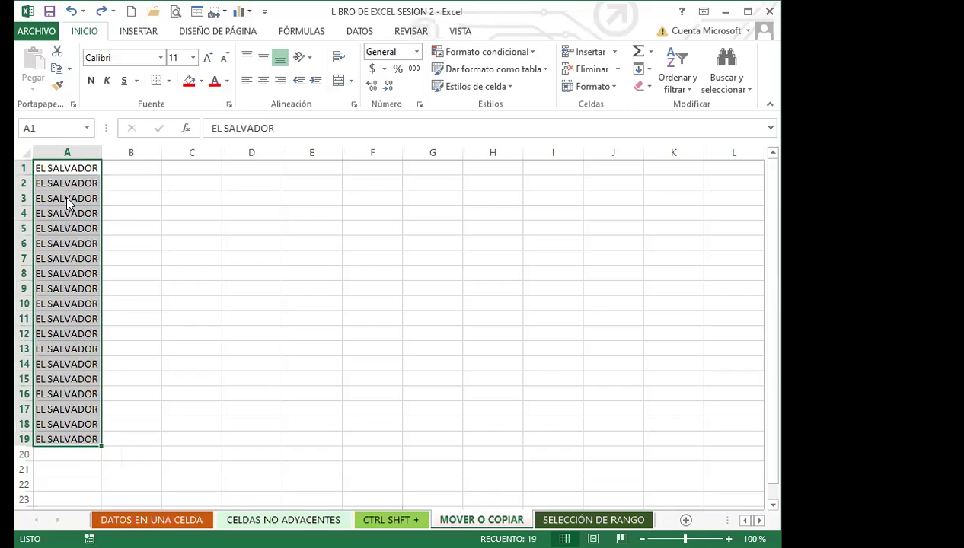
right_click(67, 202)
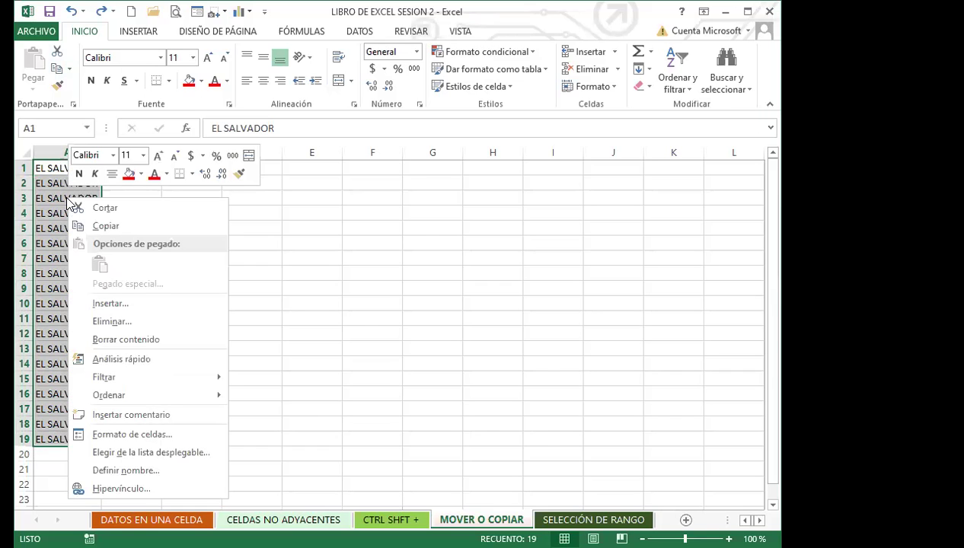
click(107, 227)
click(191, 168)
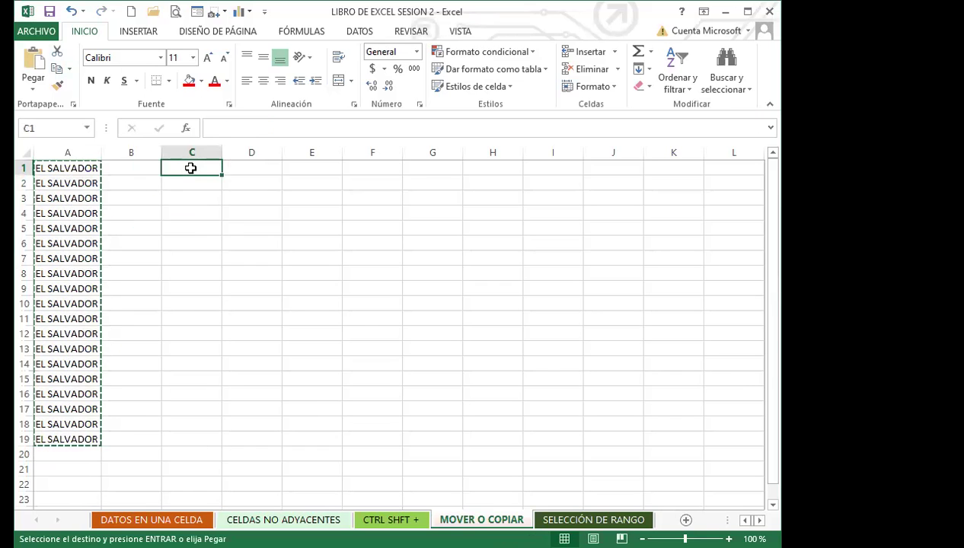
right_click(192, 168)
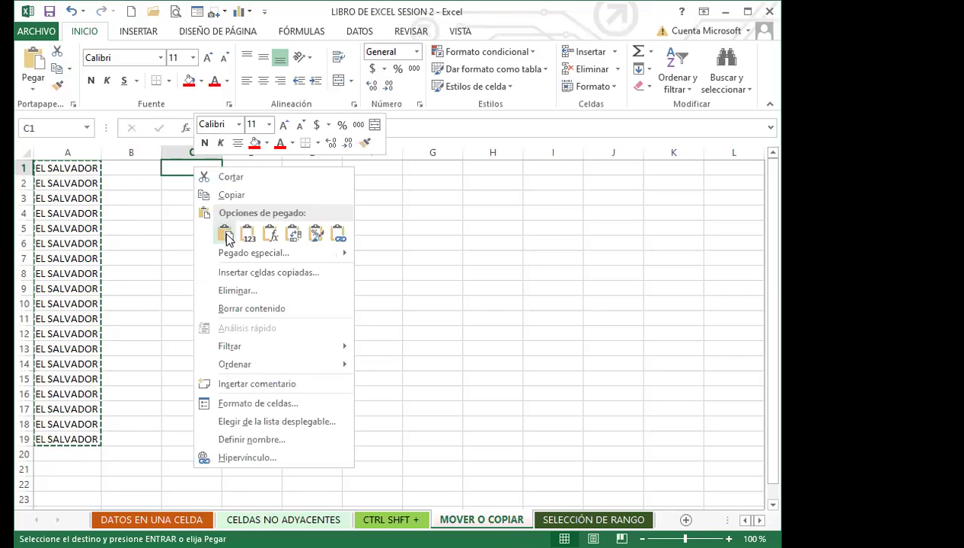
click(225, 233)
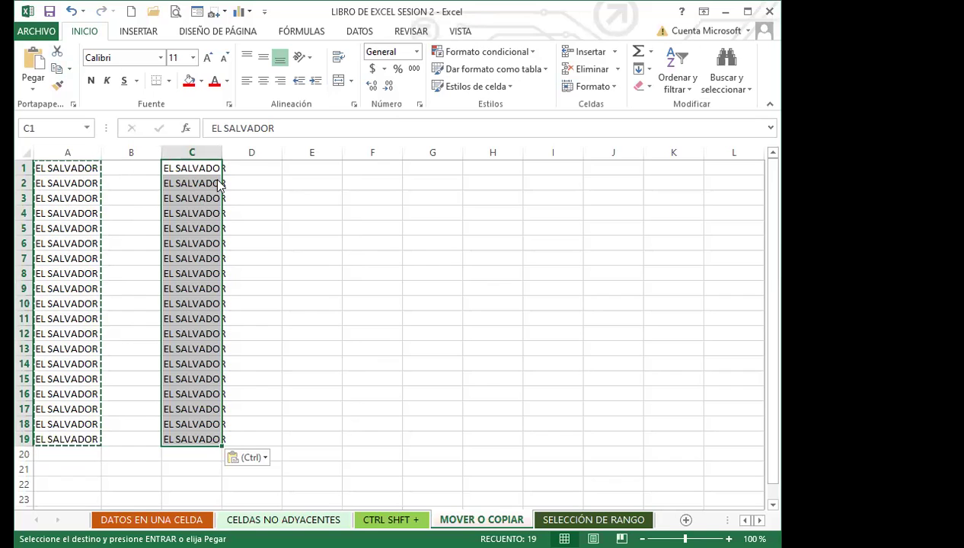
- Cut the list in C1:C19 and paste it at E1
key(ctrl+c)
click(299, 173)
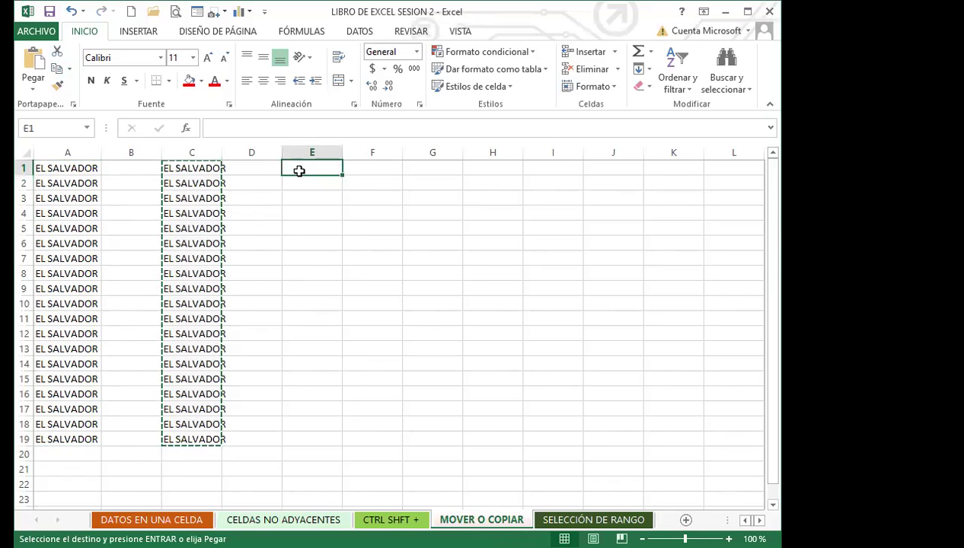
right_click(311, 178)
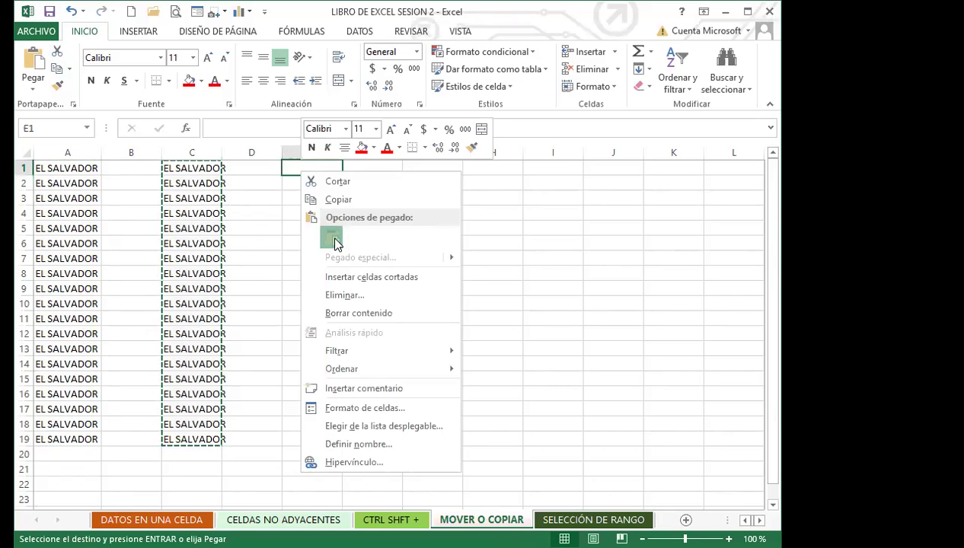
click(334, 239)
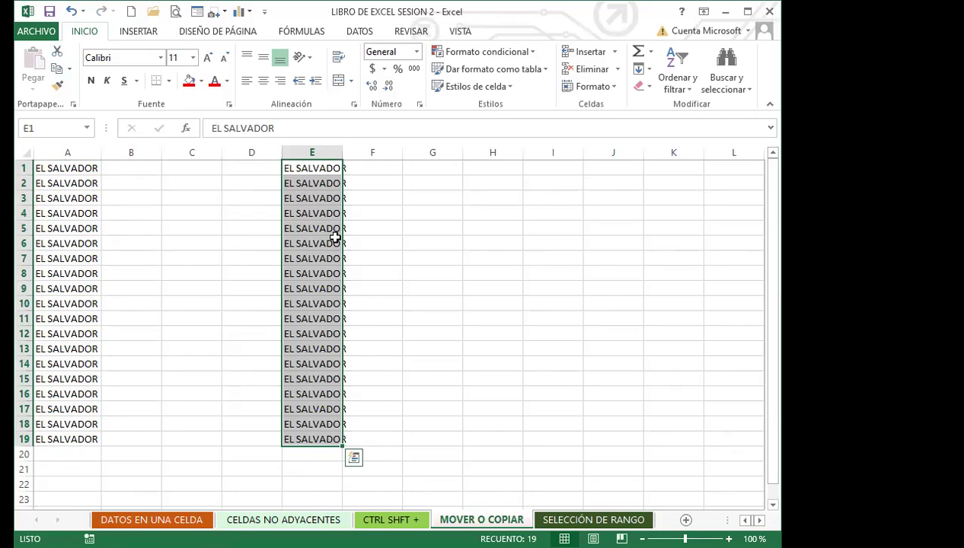
- Copy the list in E1:E19 and paste it into column G starting at G1
drag(317, 163, 321, 428)
key(ctrl+c)
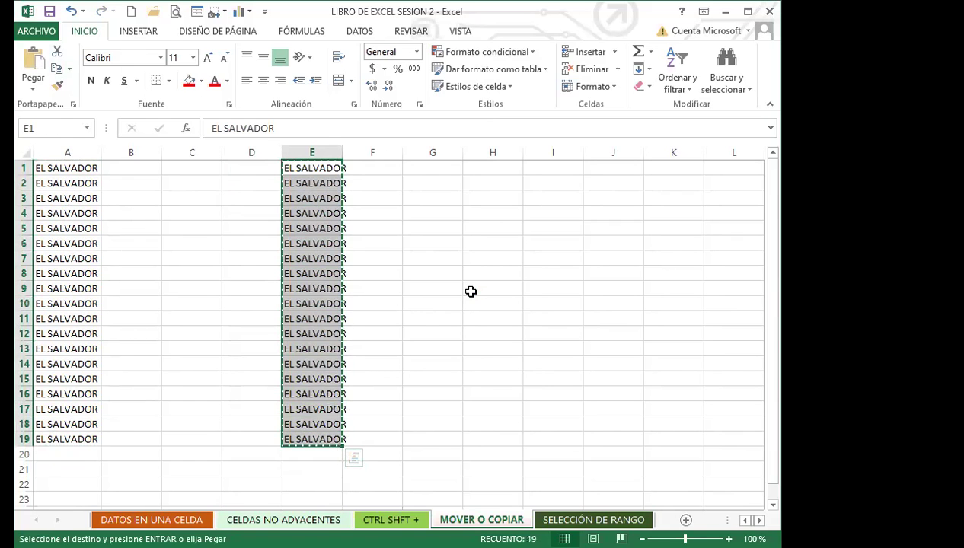
click(432, 169)
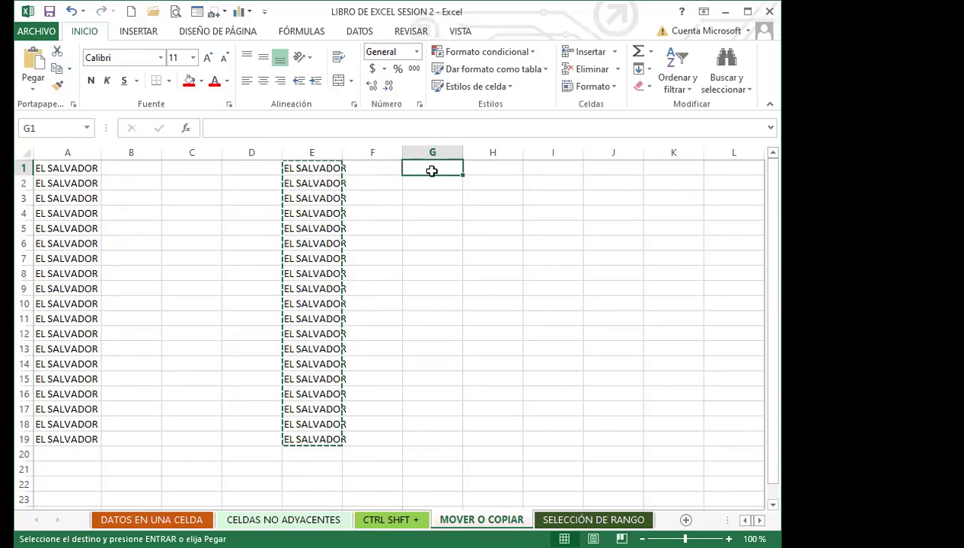
key(ctrl+v)
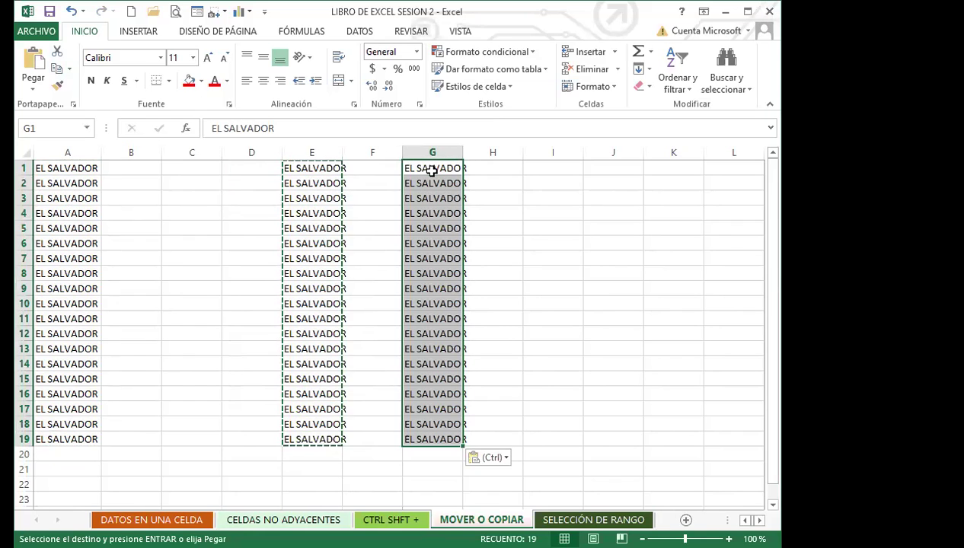
- Cut the list in G1:G19, paste it at I1, and deselect at the empty cell D10
key(ctrl+c)
click(546, 169)
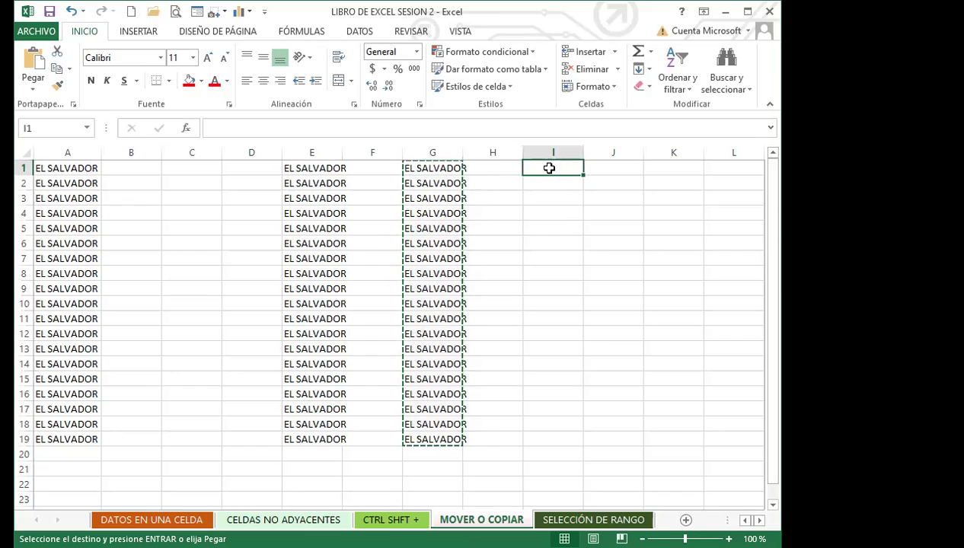
key(ctrl+v)
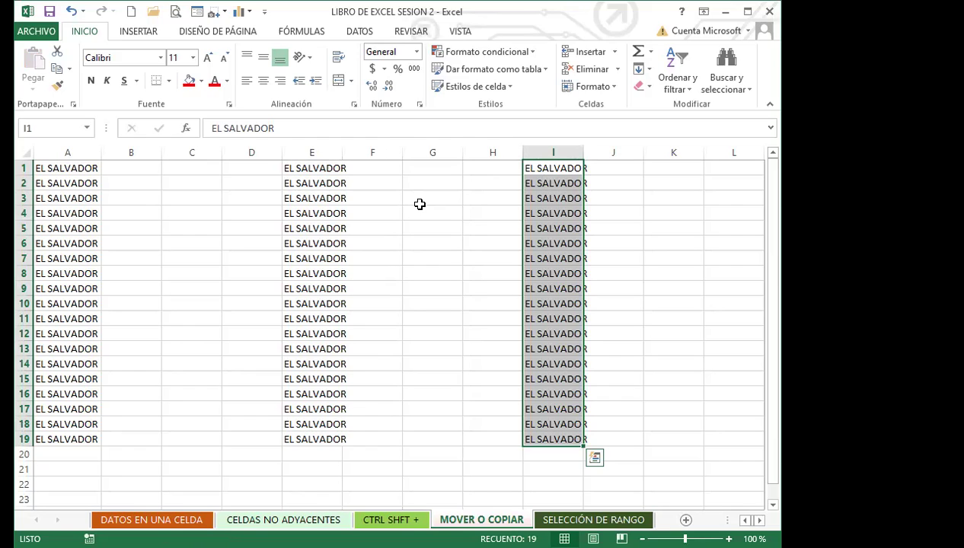
key(Escape)
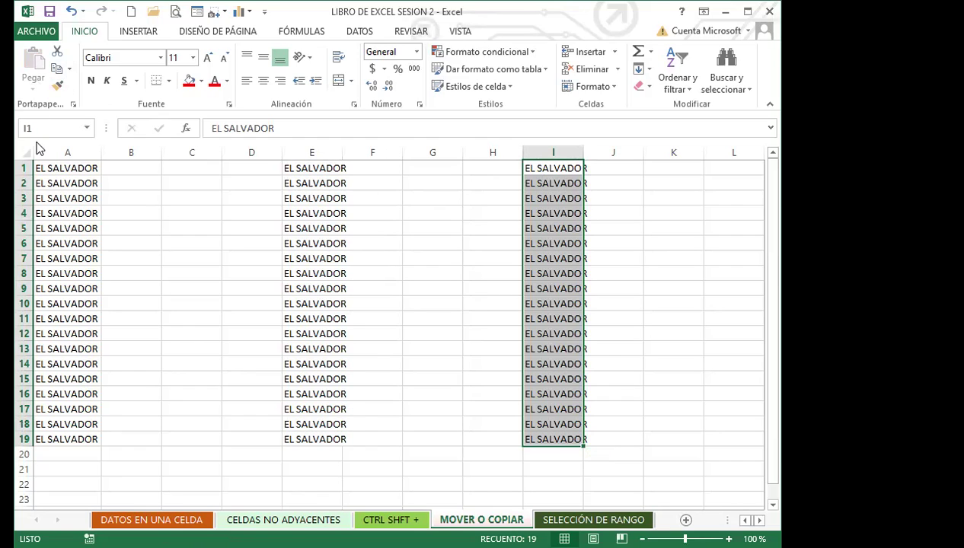
click(51, 213)
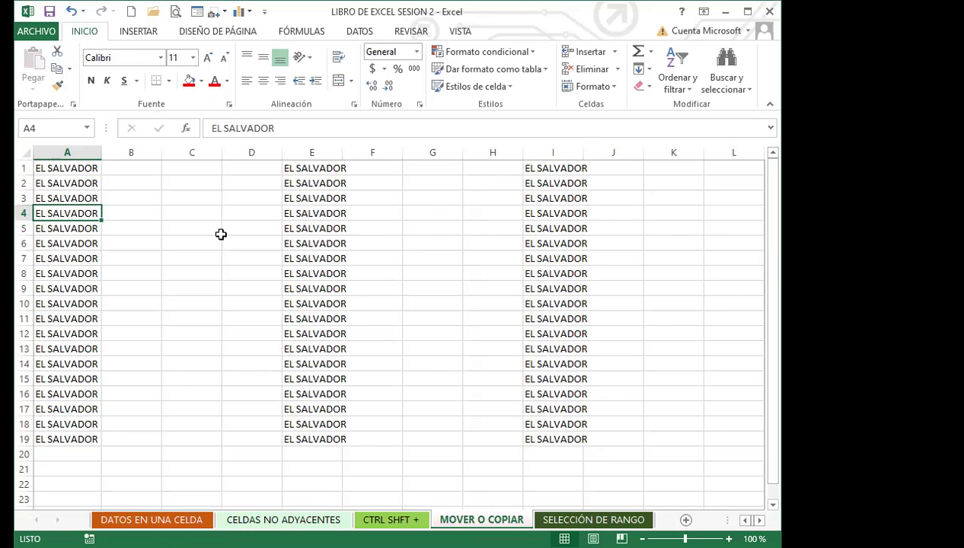
click(233, 261)
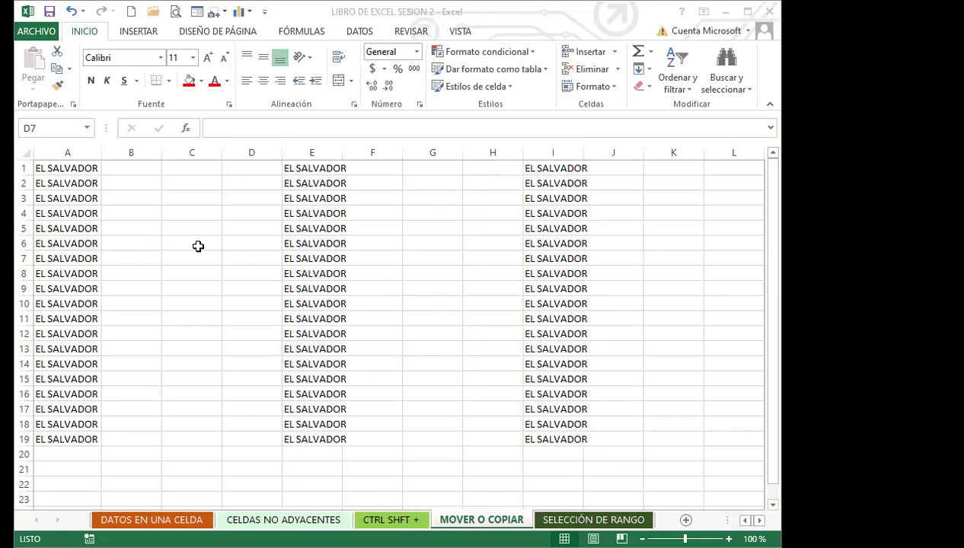
key(alt+Tab)
click(258, 307)
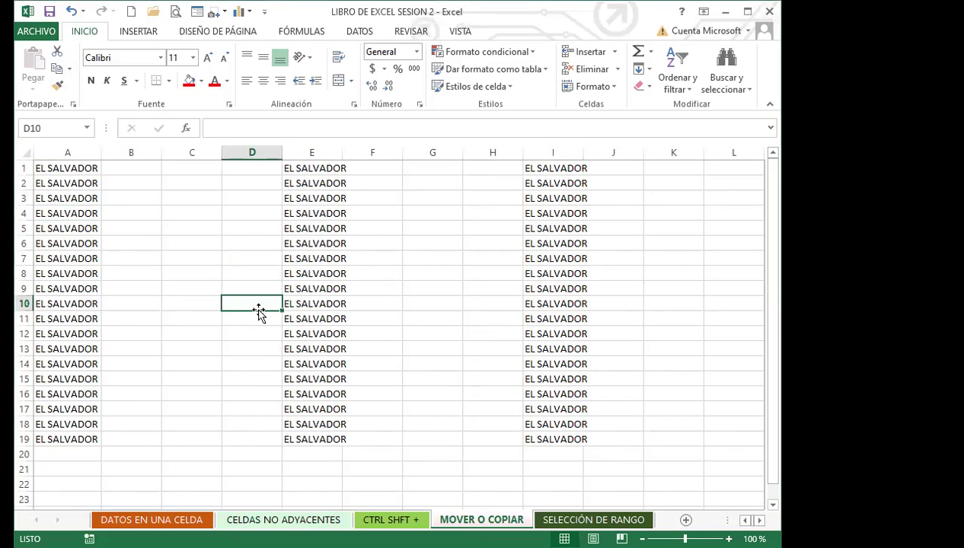